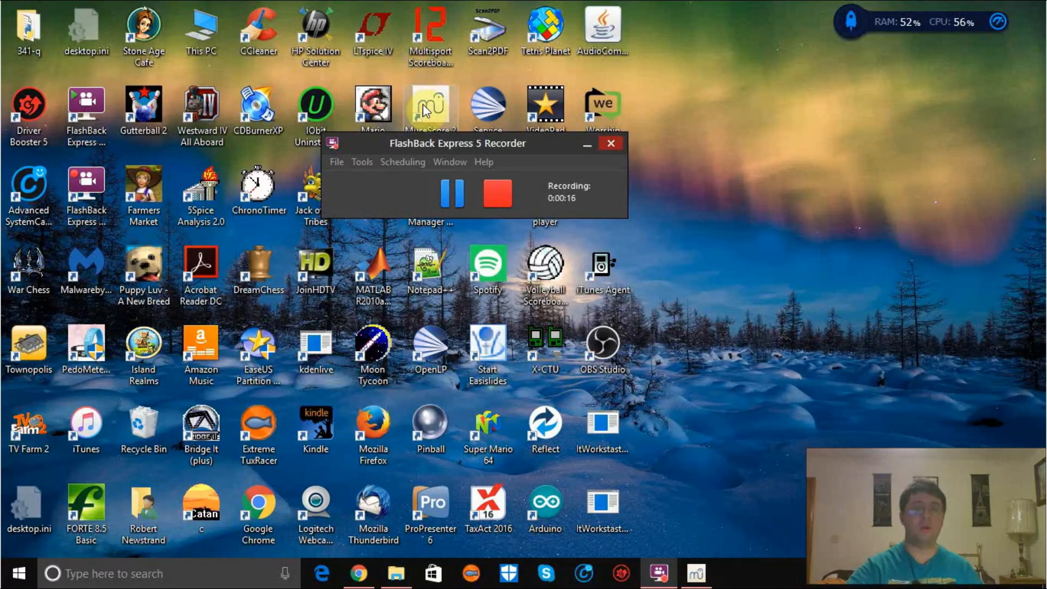
Step: Switch to Chrome and review the musescore.org home page, including its download options and the Why MuseScore section
{"action": "mouse_move", "coordinate": [706, 574]}
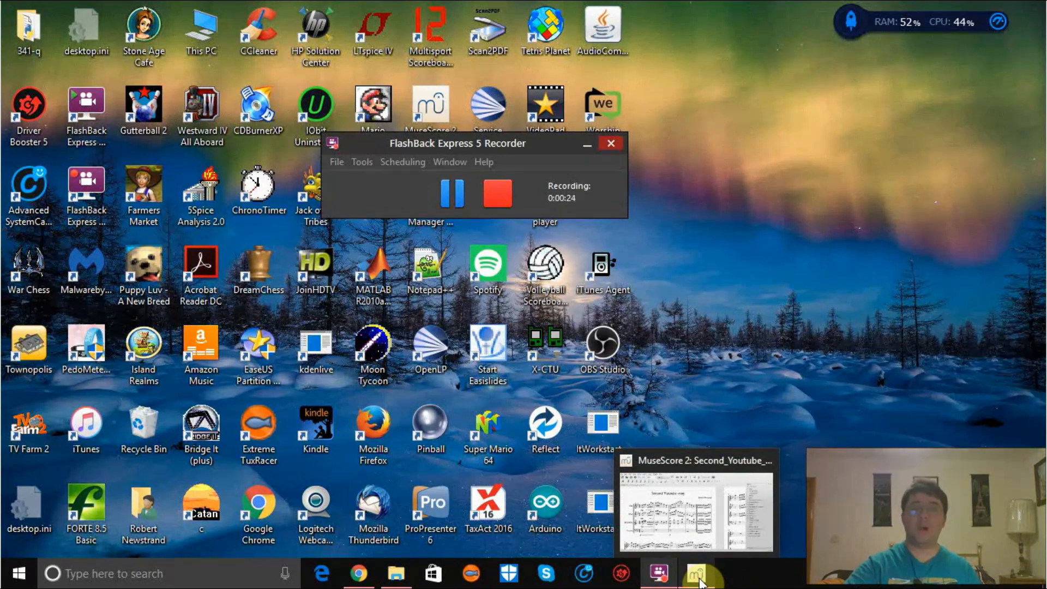
{"action": "left_click", "coordinate": [358, 574]}
{"action": "left_click", "coordinate": [368, 7]}
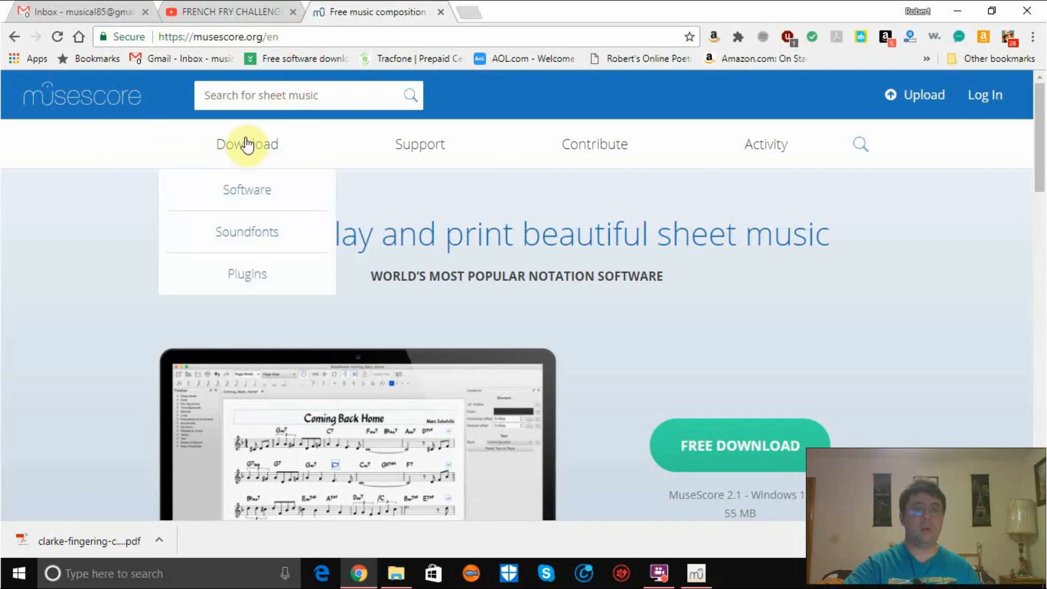
{"action": "scroll", "coordinate": [733, 442], "scroll_direction": "down", "scroll_amount": 2}
{"action": "scroll", "coordinate": [734, 441], "scroll_direction": "down", "scroll_amount": 7}
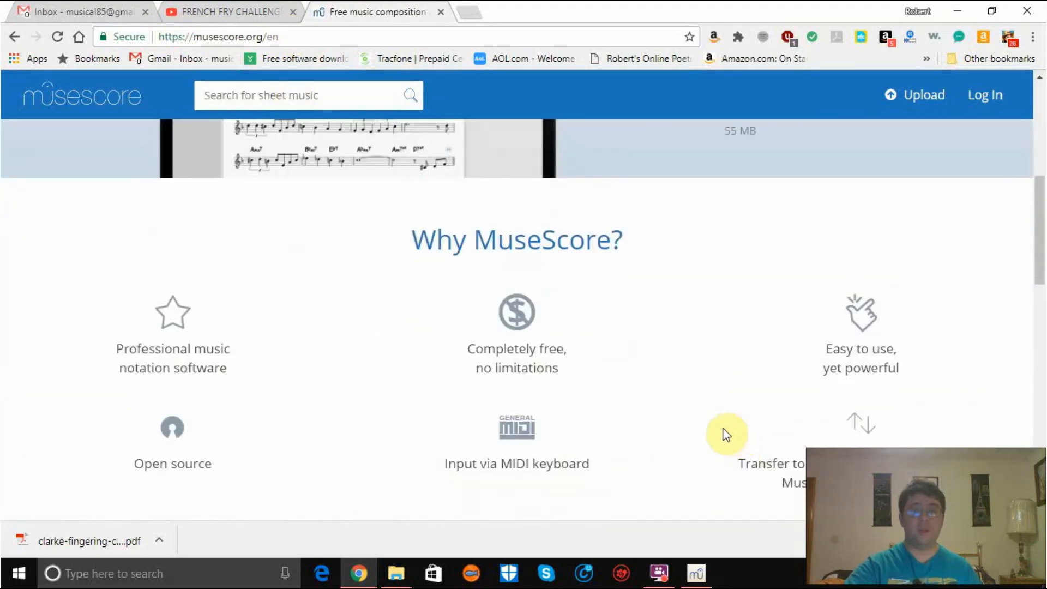
{"action": "scroll", "coordinate": [726, 432], "scroll_direction": "down", "scroll_amount": 2}
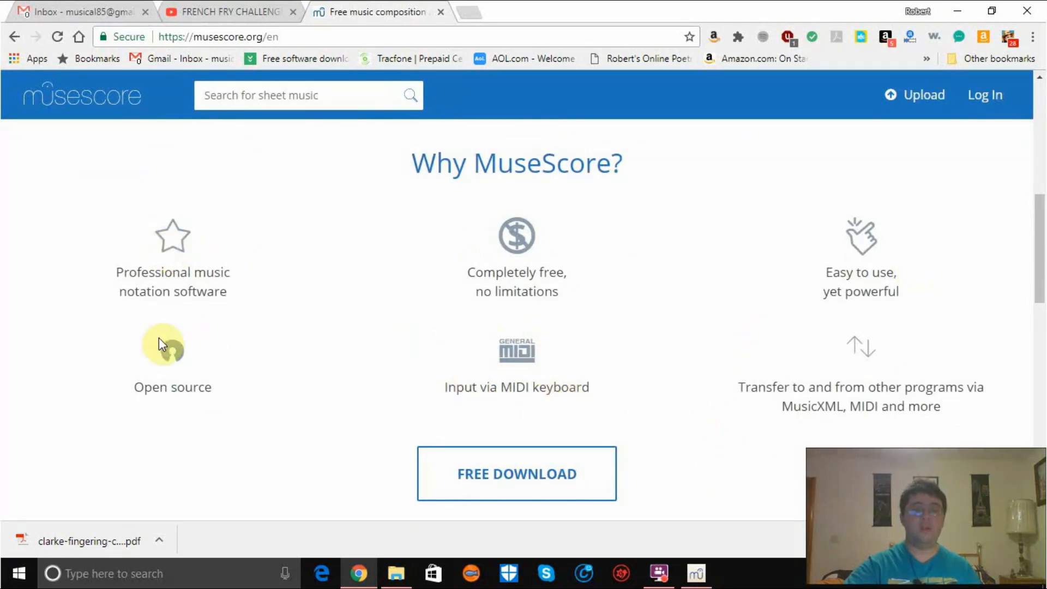
{"action": "left_click", "coordinate": [958, 12]}
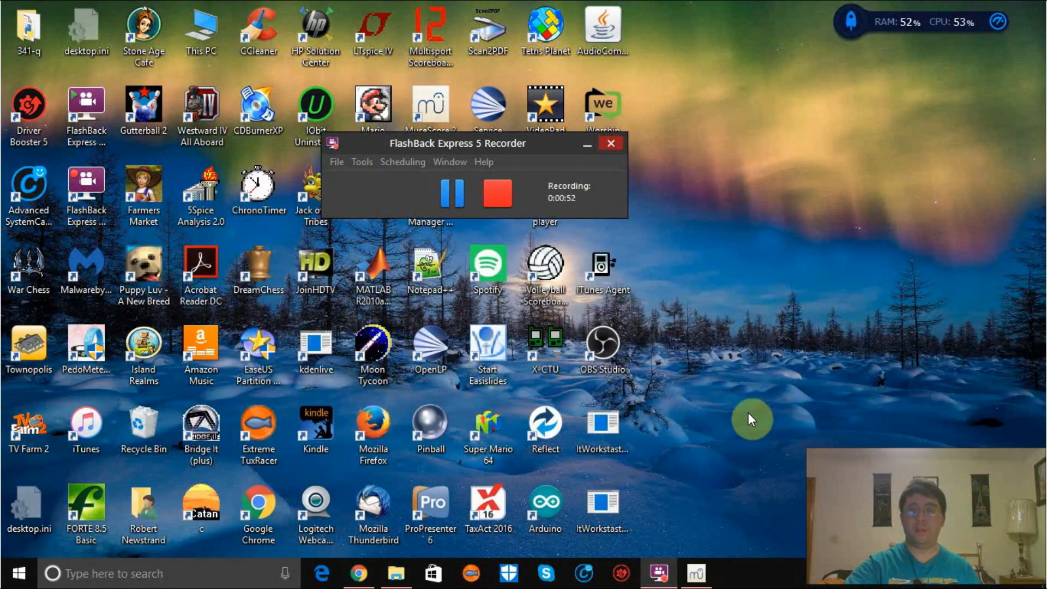
Step: Switch to MuseScore and close the Untitled score, discarding its changes
{"action": "mouse_move", "coordinate": [706, 573]}
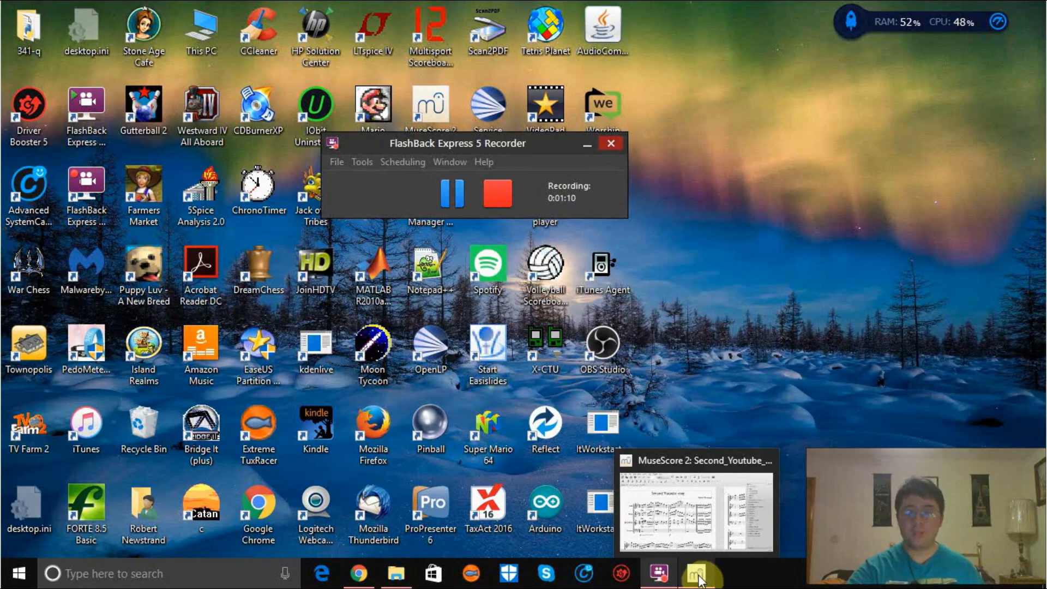
{"action": "left_click", "coordinate": [698, 578]}
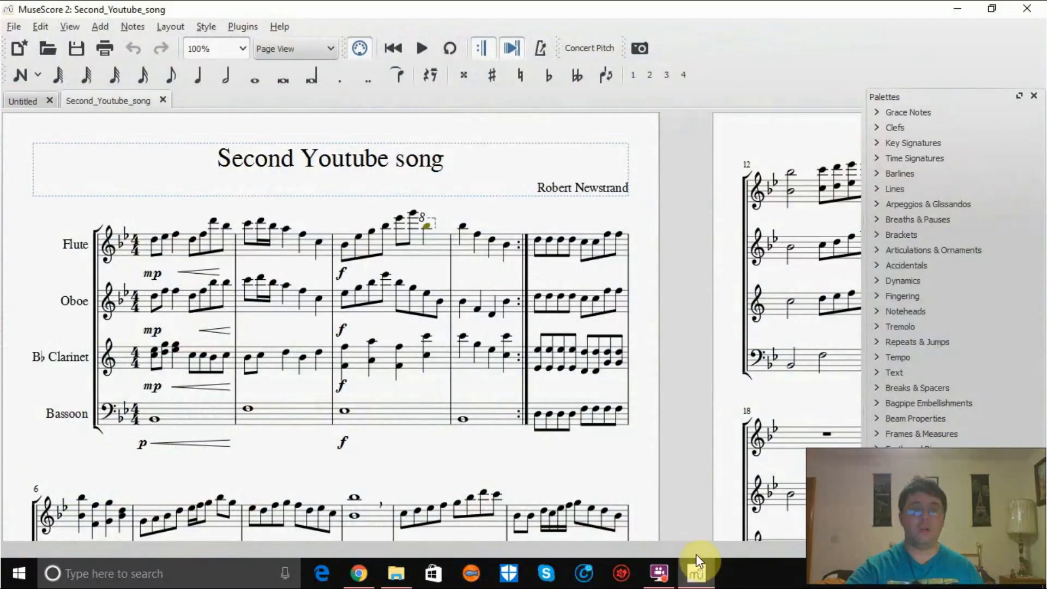
{"action": "left_click", "coordinate": [18, 101]}
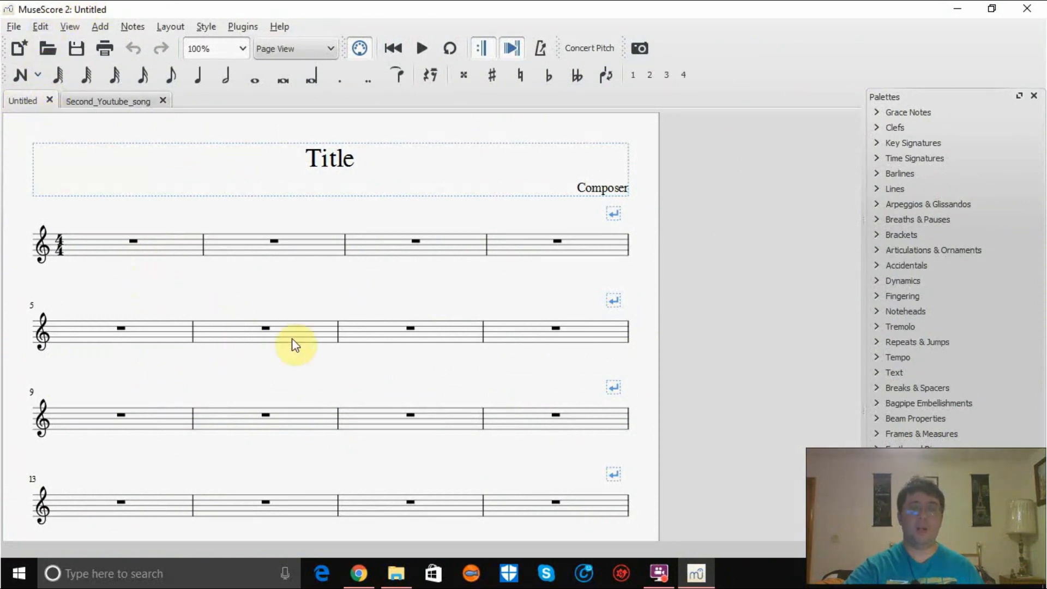
{"action": "left_click", "coordinate": [49, 100]}
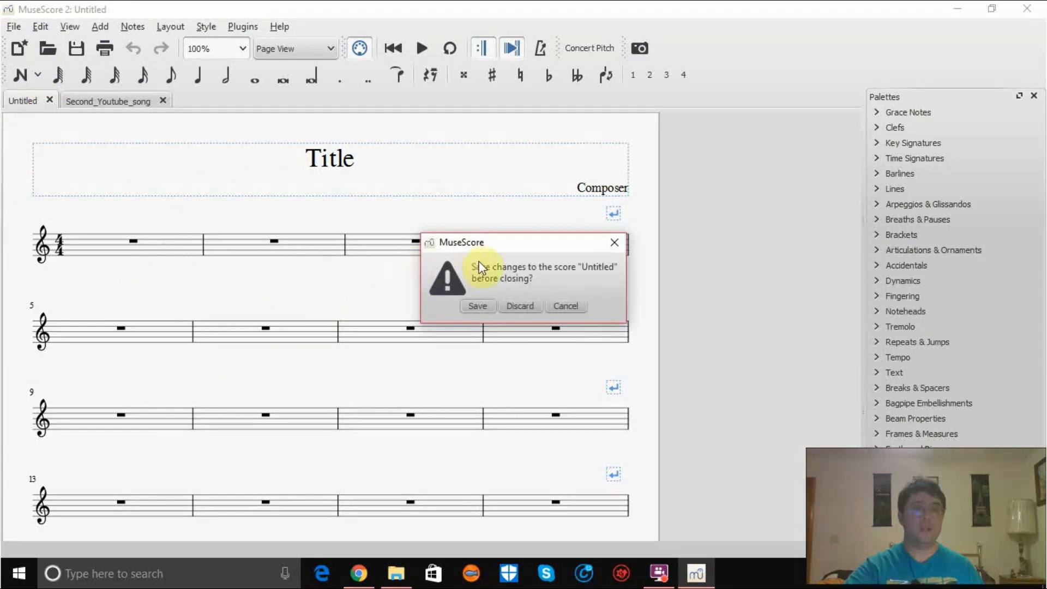
{"action": "left_click", "coordinate": [517, 304]}
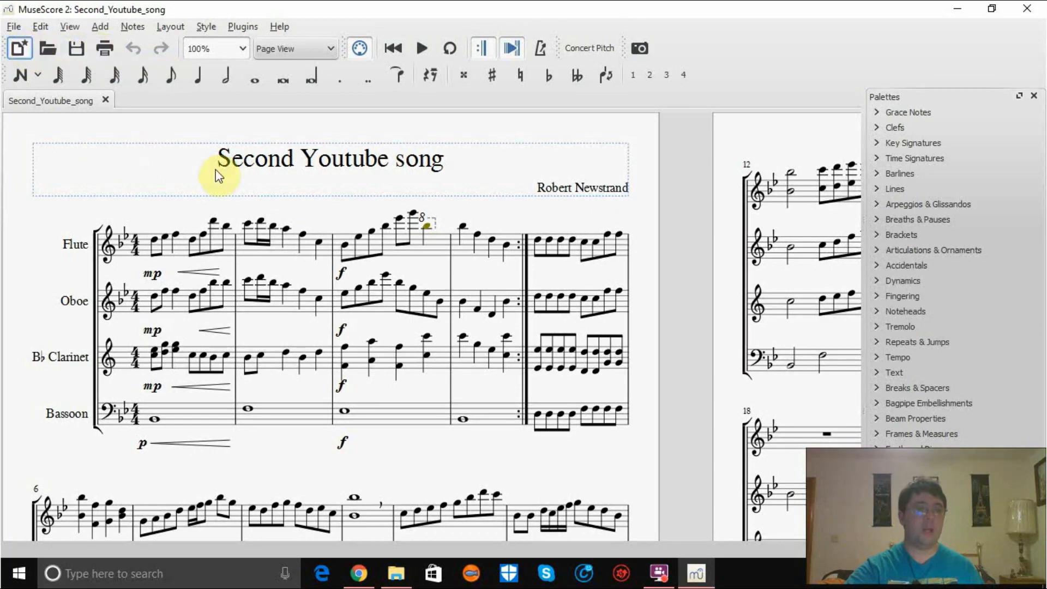
Step: Start a new score titled "YouTube crazies", enter the composer's full name, and continue to the template choice
{"action": "key", "text": "ctrl+n"}
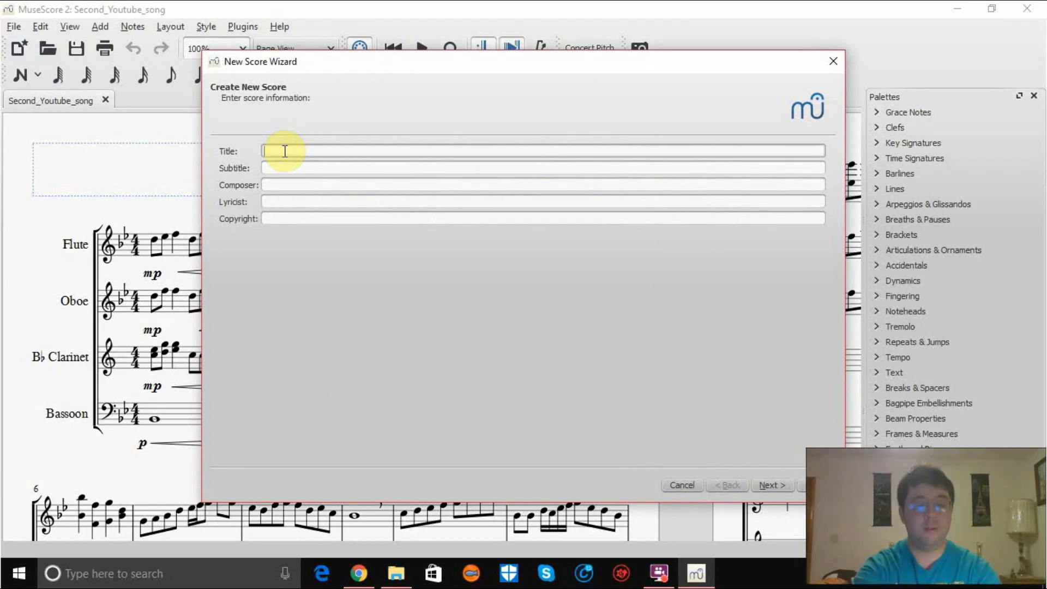
{"action": "type", "text": "YouTube sca"}
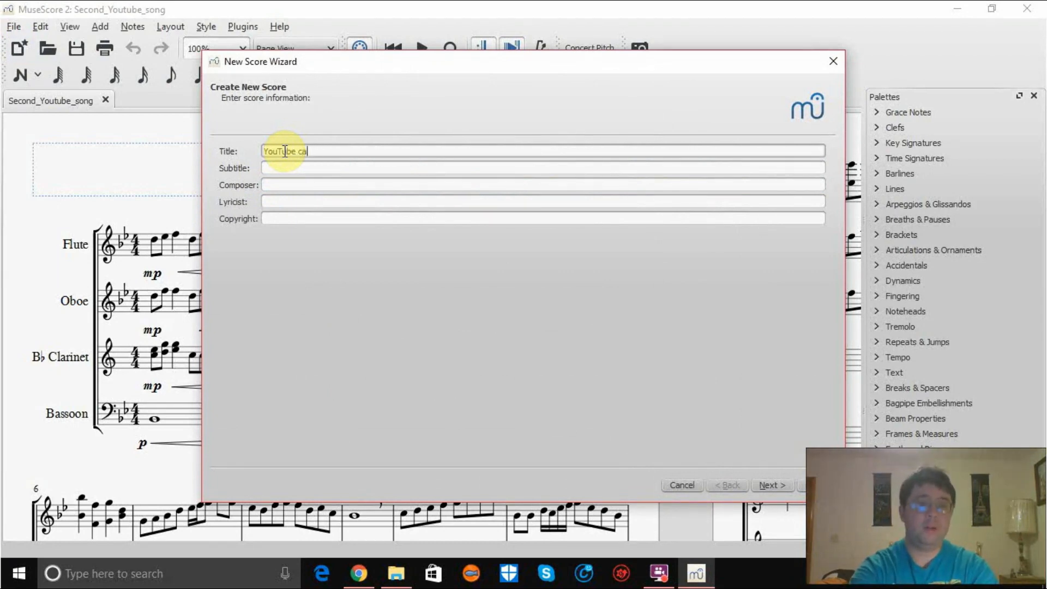
{"action": "type", "text": "r"}
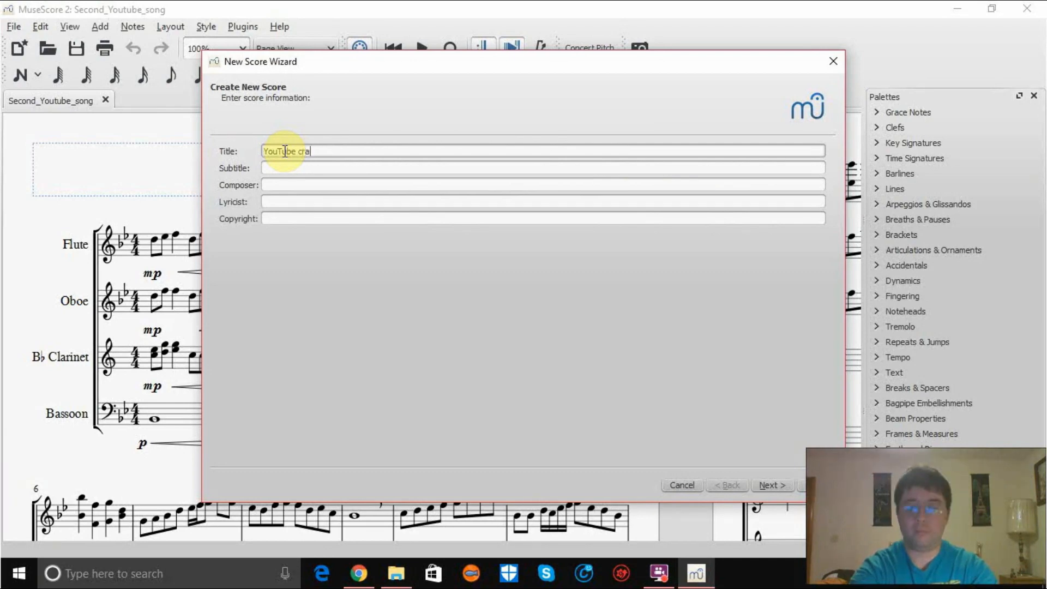
{"action": "type", "text": "zies"}
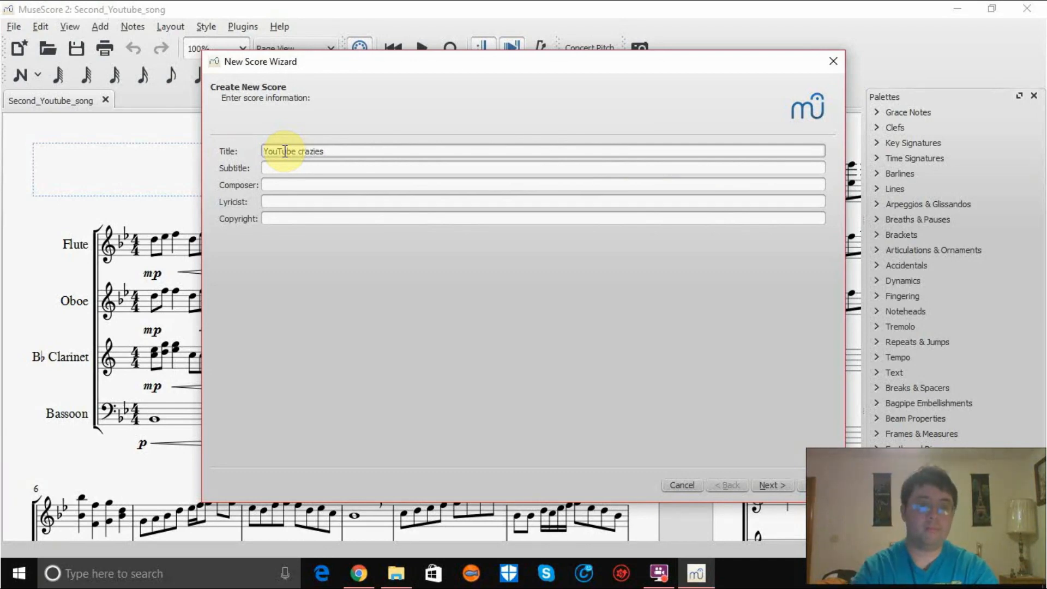
{"action": "left_click", "coordinate": [277, 184]}
{"action": "type", "text": "Robe"}
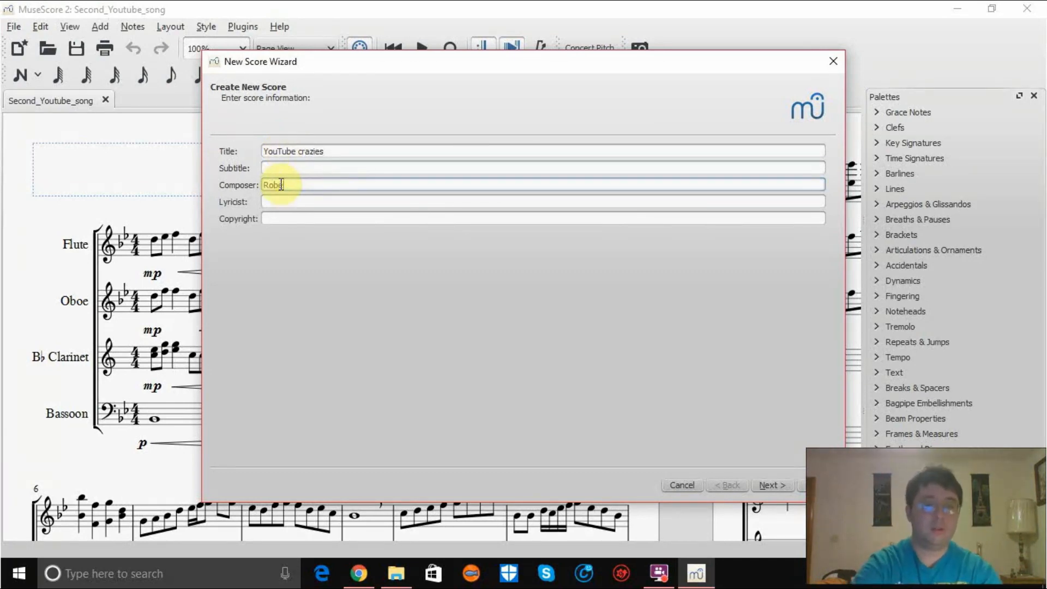
{"action": "type", "text": "rt Newstrand"}
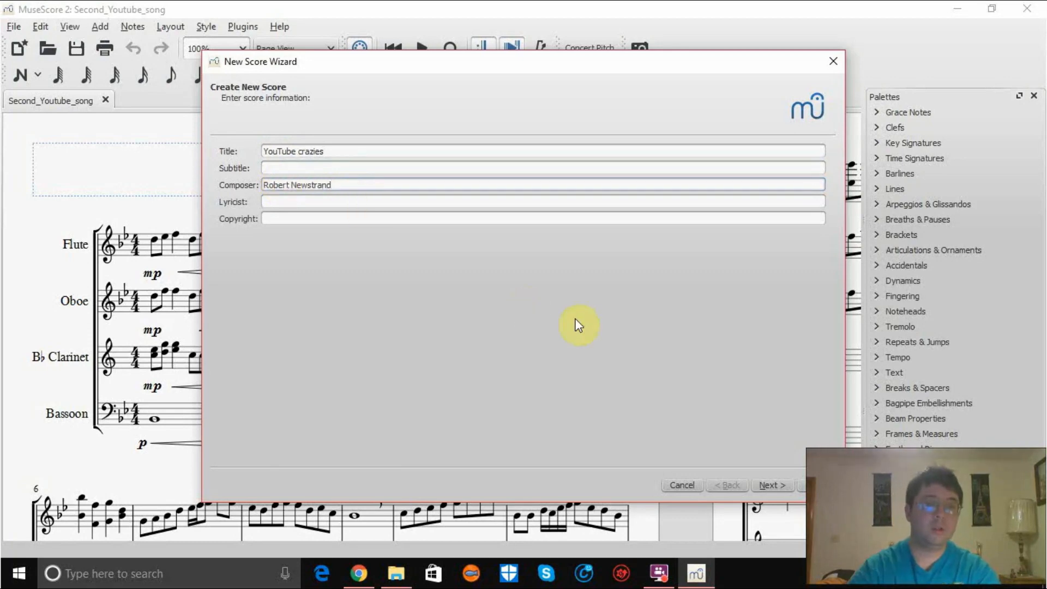
{"action": "left_click", "coordinate": [771, 485]}
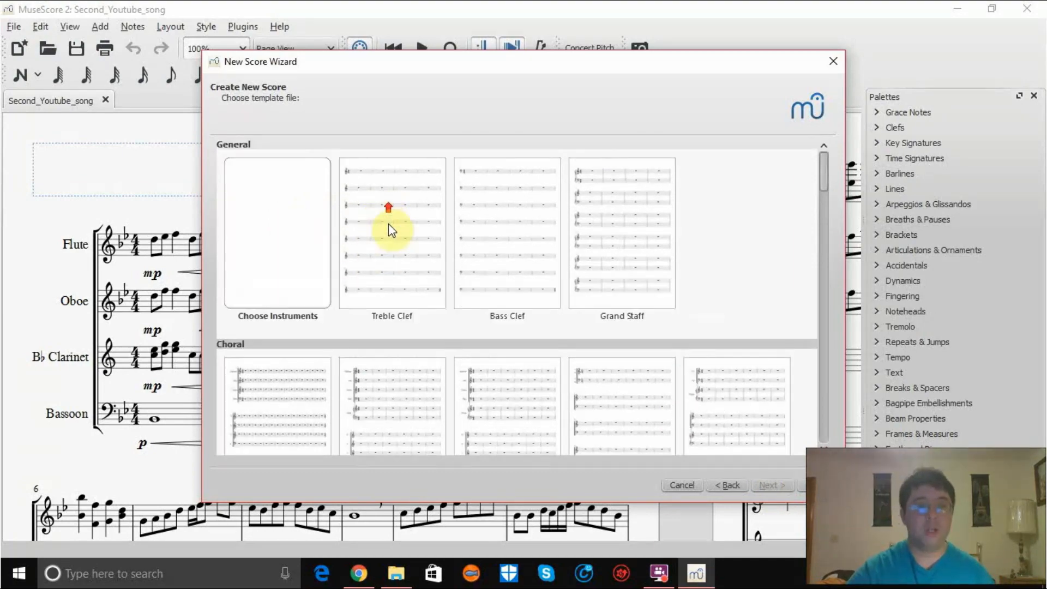
Step: Look through the score templates from General and Choral down to Band and Percussion and Orchestral
{"action": "scroll", "coordinate": [388, 223], "scroll_direction": "down", "scroll_amount": 3}
{"action": "scroll", "coordinate": [271, 349], "scroll_direction": "down", "scroll_amount": 10}
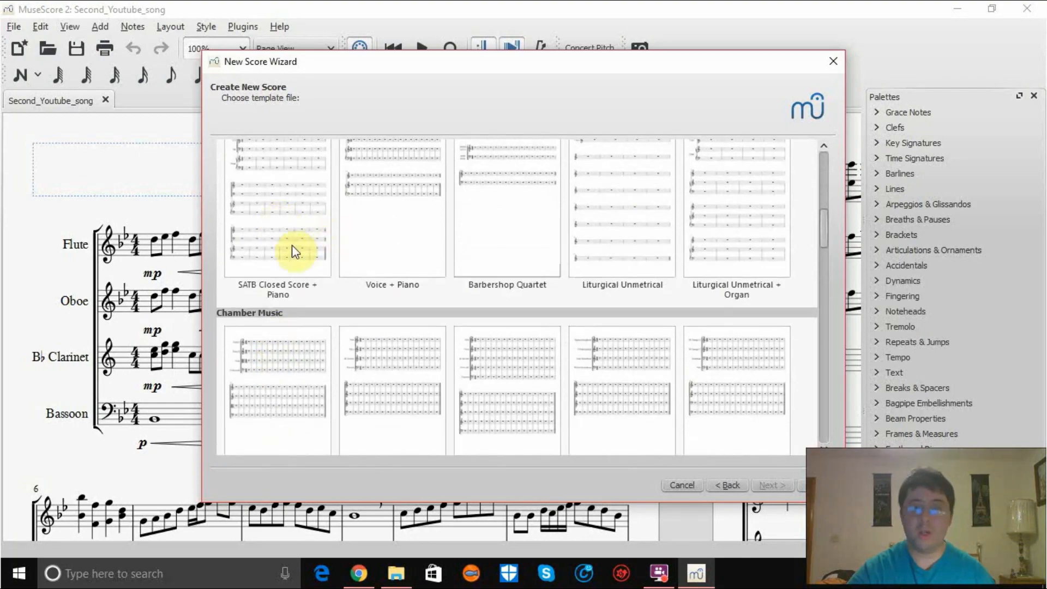
{"action": "scroll", "coordinate": [287, 273], "scroll_direction": "down", "scroll_amount": 3}
{"action": "scroll", "coordinate": [284, 276], "scroll_direction": "down", "scroll_amount": 5}
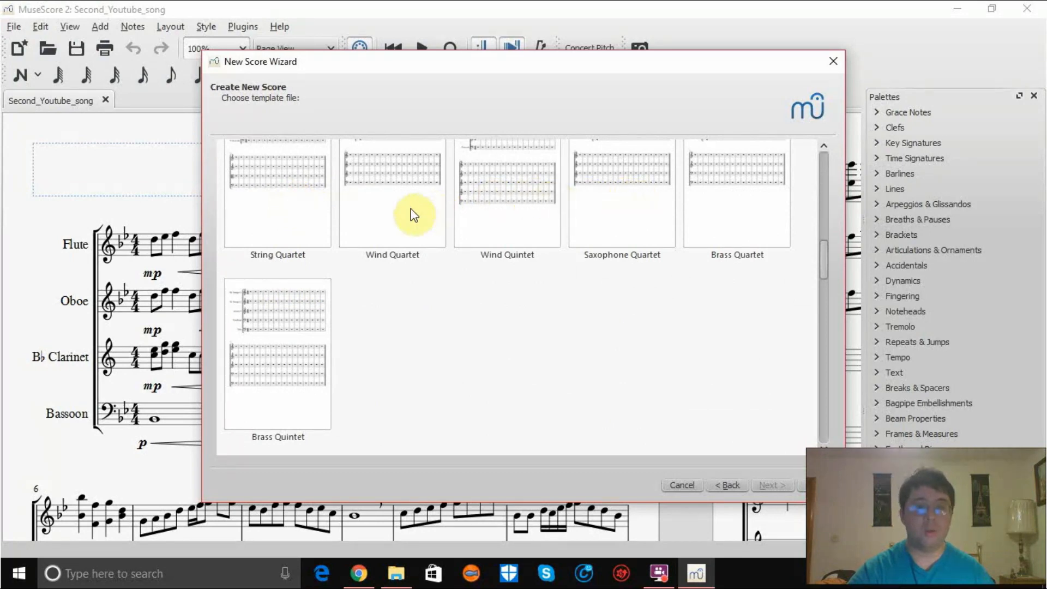
{"action": "scroll", "coordinate": [415, 210], "scroll_direction": "up", "scroll_amount": 1}
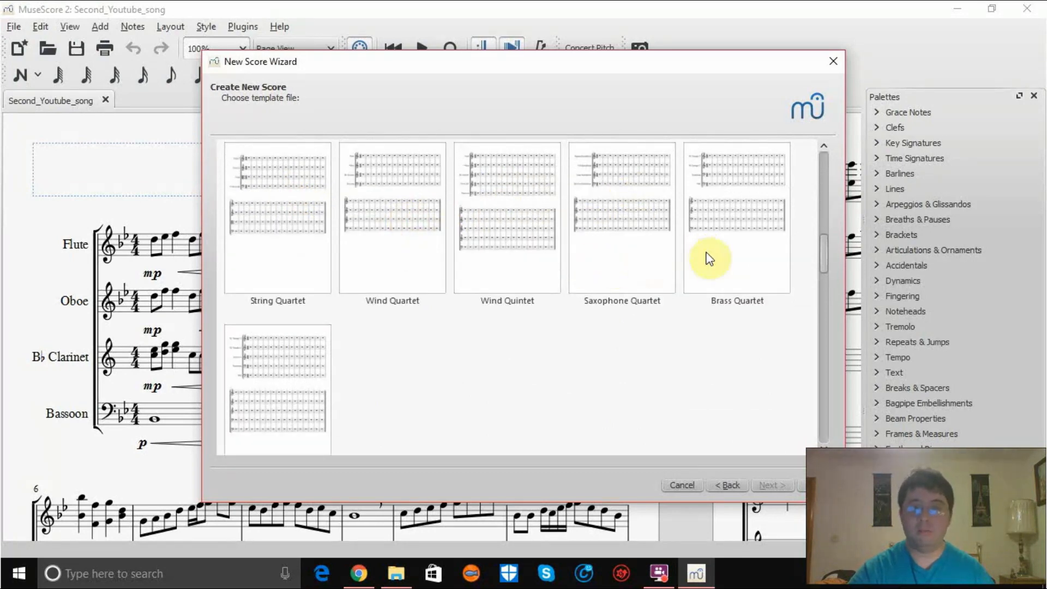
{"action": "scroll", "coordinate": [708, 260], "scroll_direction": "down", "scroll_amount": 2}
{"action": "scroll", "coordinate": [703, 273], "scroll_direction": "down", "scroll_amount": 2}
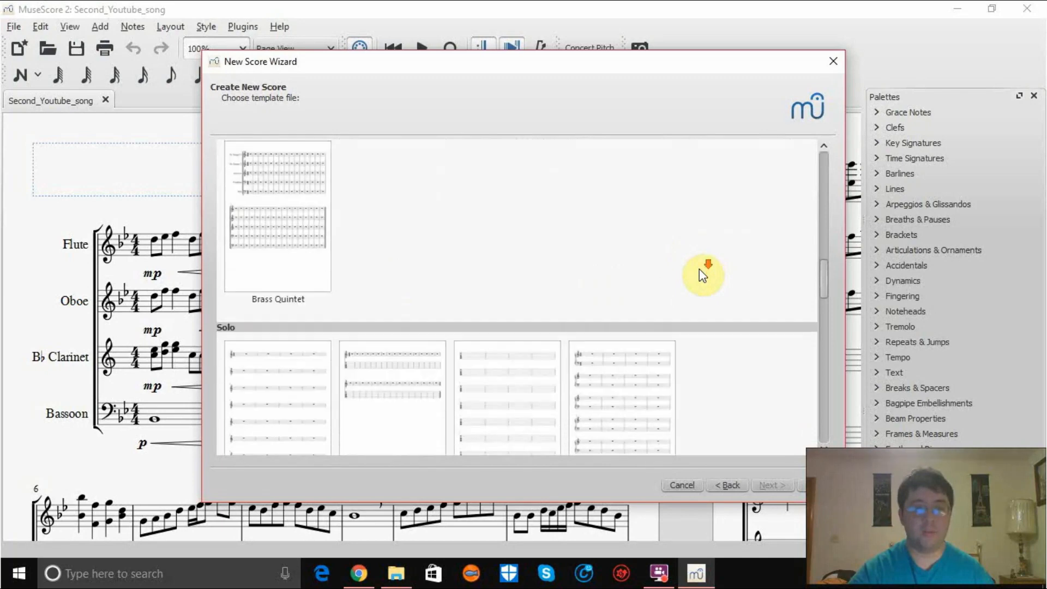
{"action": "scroll", "coordinate": [702, 274], "scroll_direction": "down", "scroll_amount": 4}
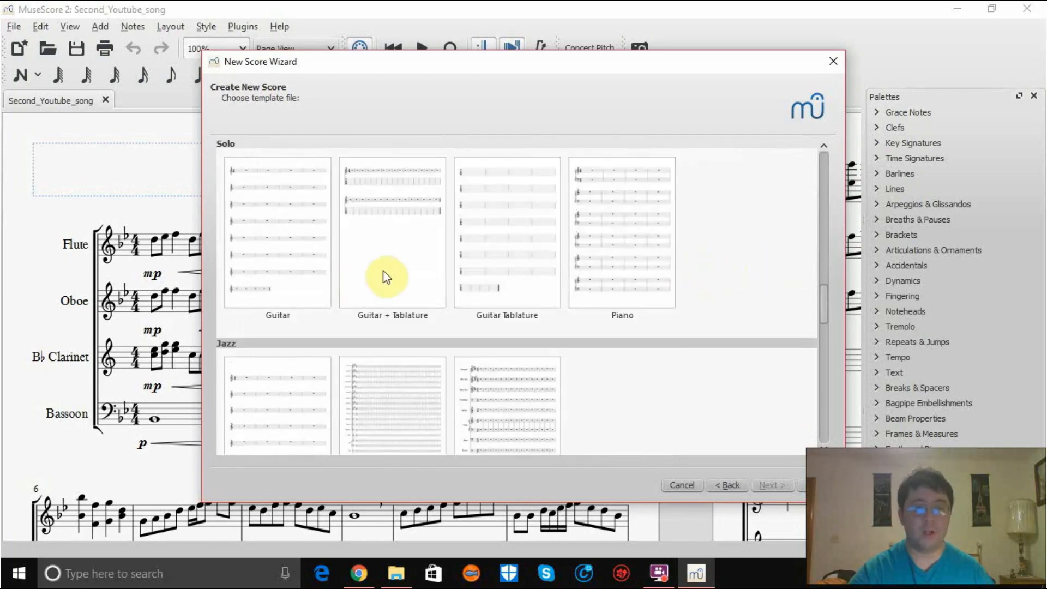
{"action": "scroll", "coordinate": [383, 270], "scroll_direction": "down", "scroll_amount": 3}
{"action": "scroll", "coordinate": [610, 275], "scroll_direction": "down", "scroll_amount": 1}
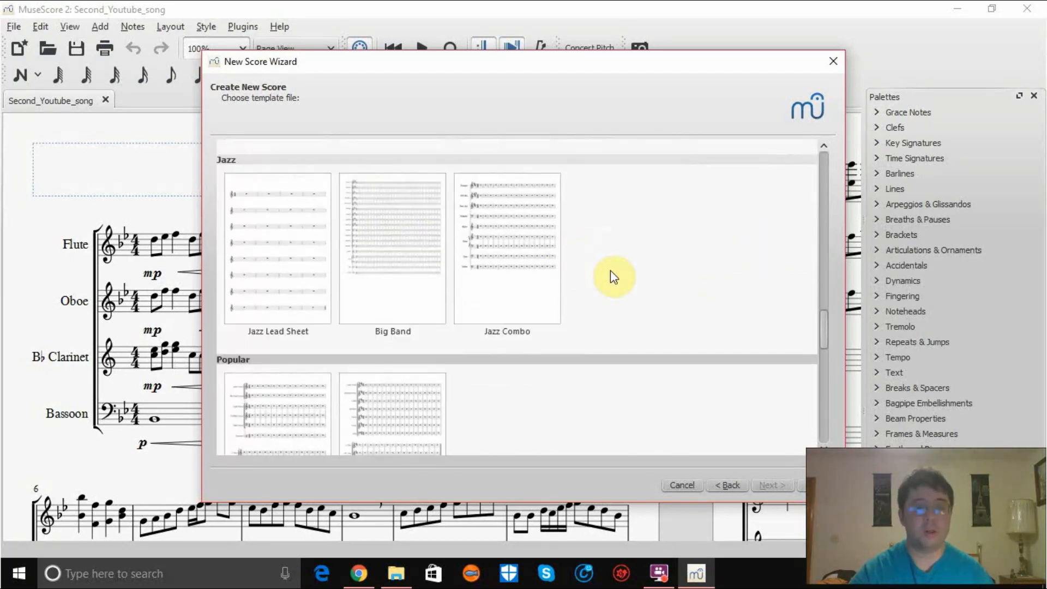
{"action": "scroll", "coordinate": [611, 270], "scroll_direction": "down", "scroll_amount": 4}
{"action": "scroll", "coordinate": [612, 275], "scroll_direction": "down", "scroll_amount": 2}
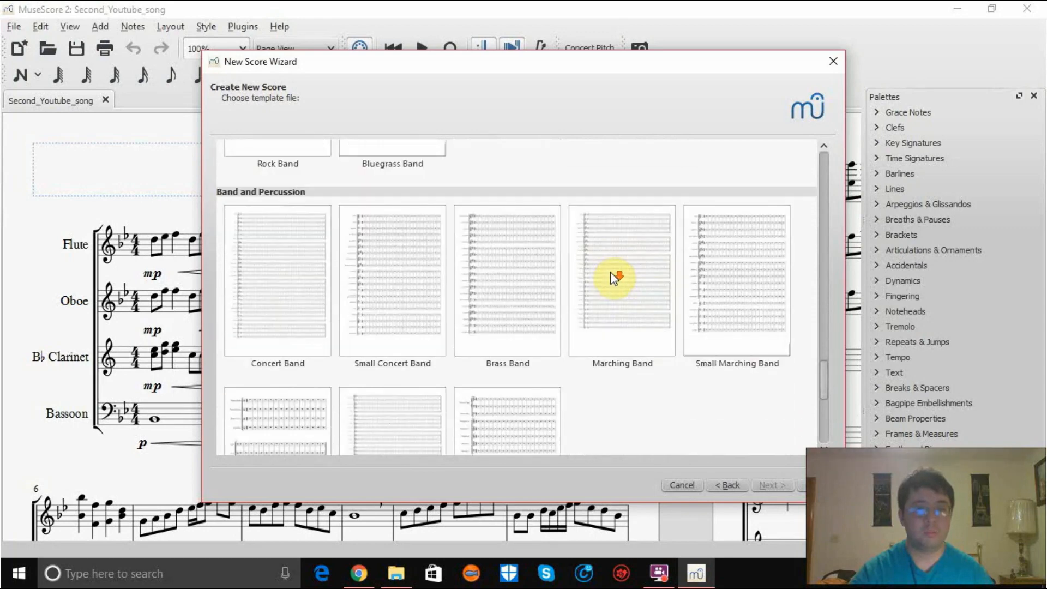
{"action": "scroll", "coordinate": [611, 275], "scroll_direction": "down", "scroll_amount": 5}
{"action": "scroll", "coordinate": [611, 276], "scroll_direction": "down", "scroll_amount": 2}
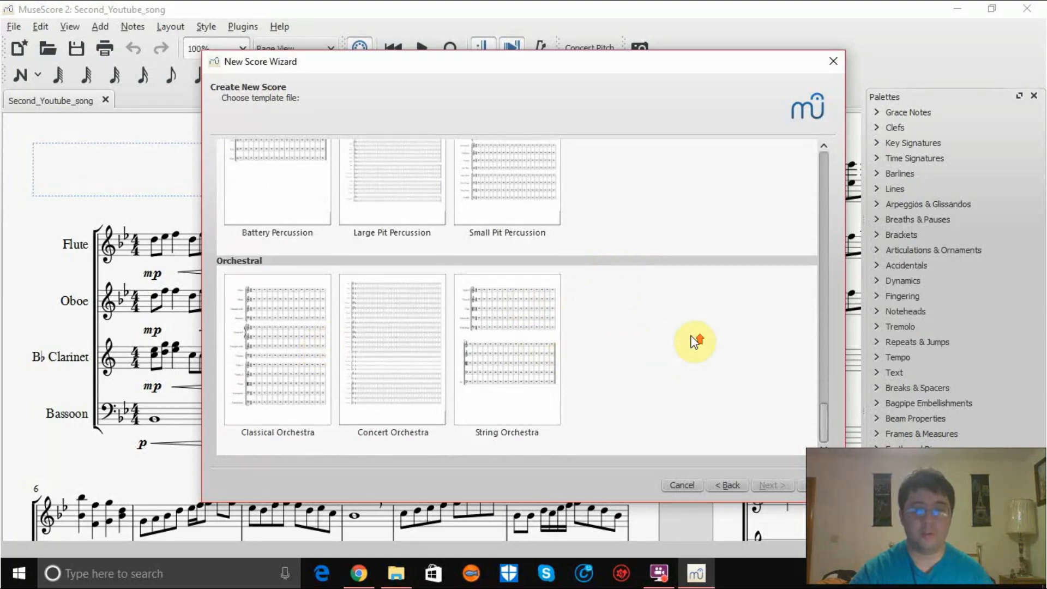
Step: Choose the Saxophone Quartet template from the Chamber Music group
{"action": "scroll", "coordinate": [671, 316], "scroll_direction": "up", "scroll_amount": 8}
{"action": "scroll", "coordinate": [671, 316], "scroll_direction": "up", "scroll_amount": 9}
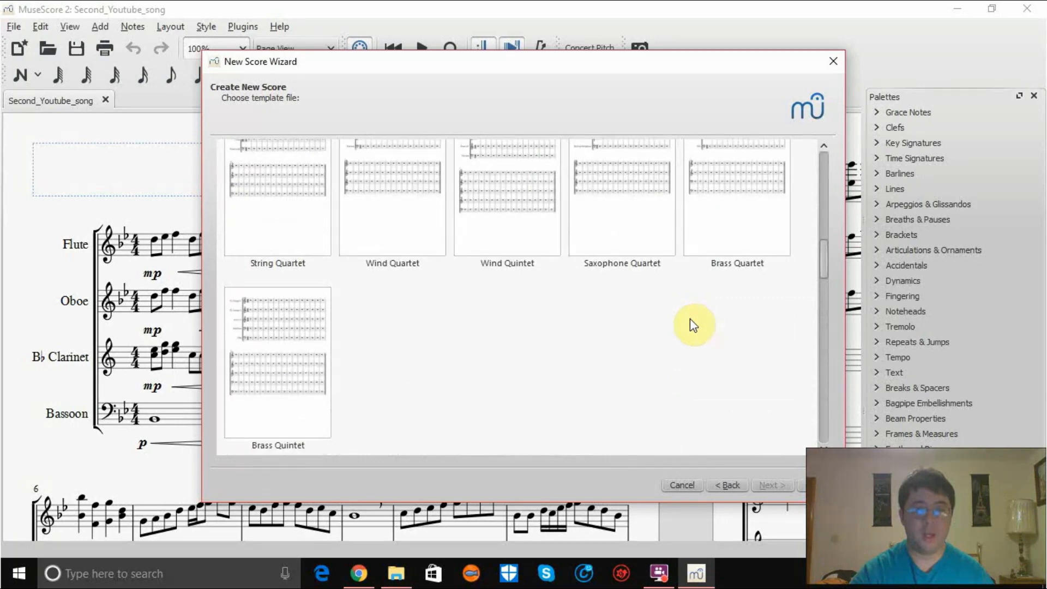
{"action": "scroll", "coordinate": [688, 322], "scroll_direction": "up", "scroll_amount": 2}
{"action": "double_click", "coordinate": [594, 266]}
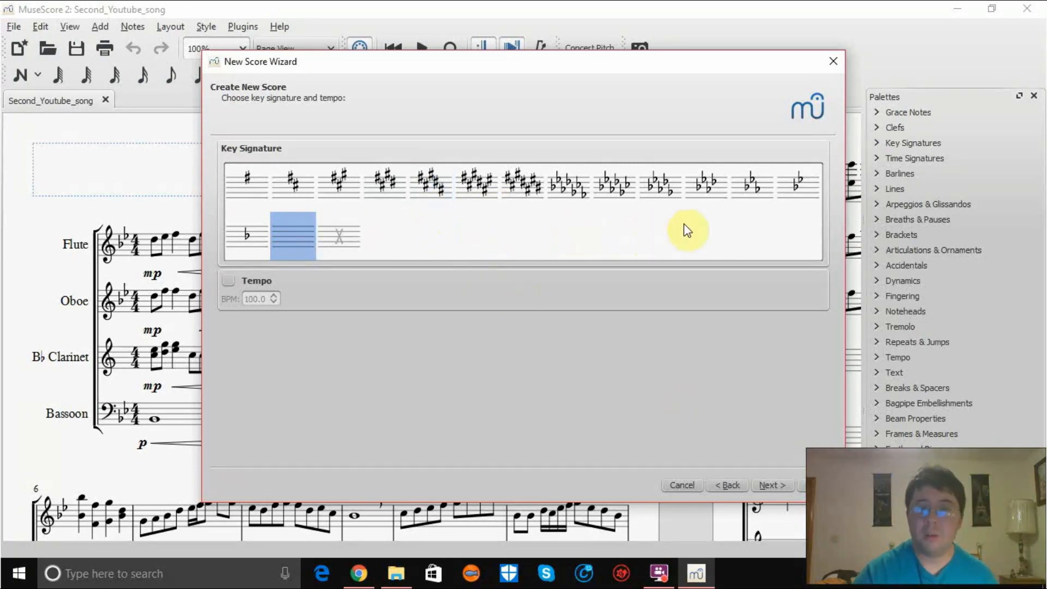
Step: Set the key signature to B♭ major / G minor without a tempo, and continue to the time signature settings
{"action": "left_click", "coordinate": [791, 189]}
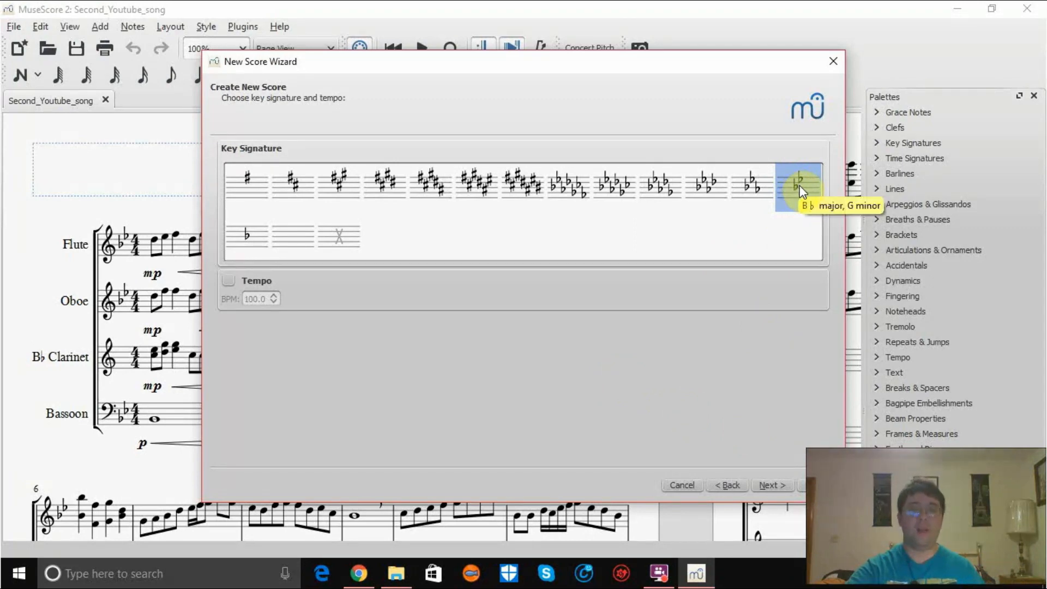
{"action": "left_click", "coordinate": [770, 485]}
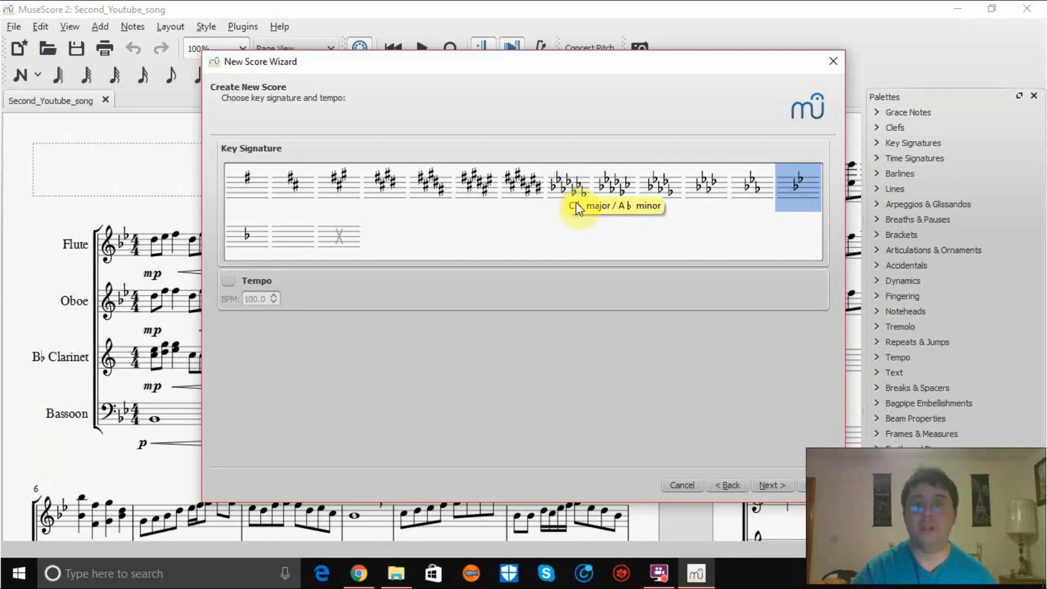
{"action": "left_click", "coordinate": [771, 485]}
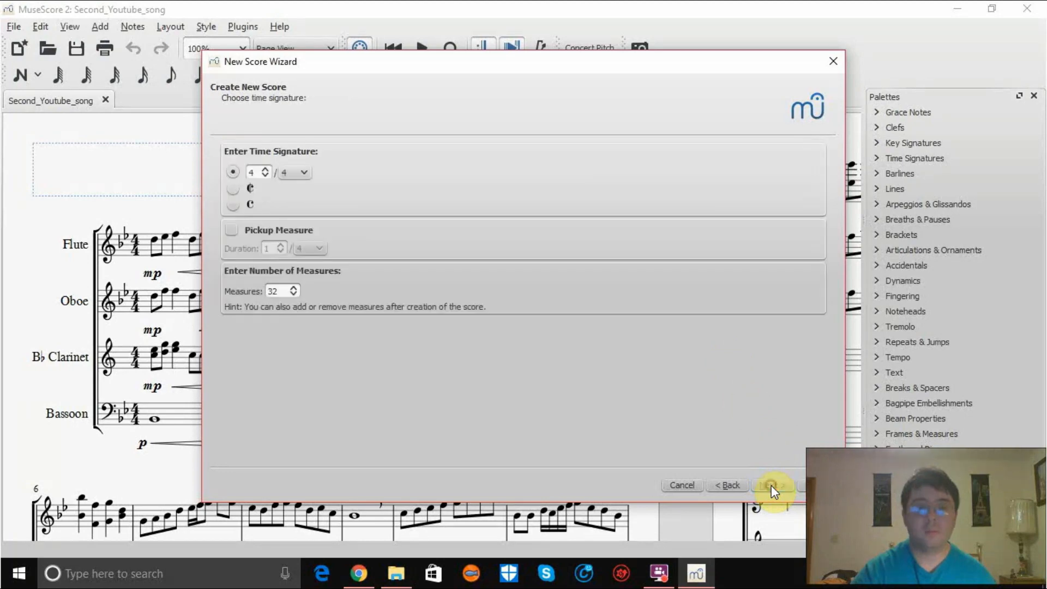
Step: Create the score in 4/4 time with 32 measures and no pickup measure
{"action": "left_click", "coordinate": [259, 171]}
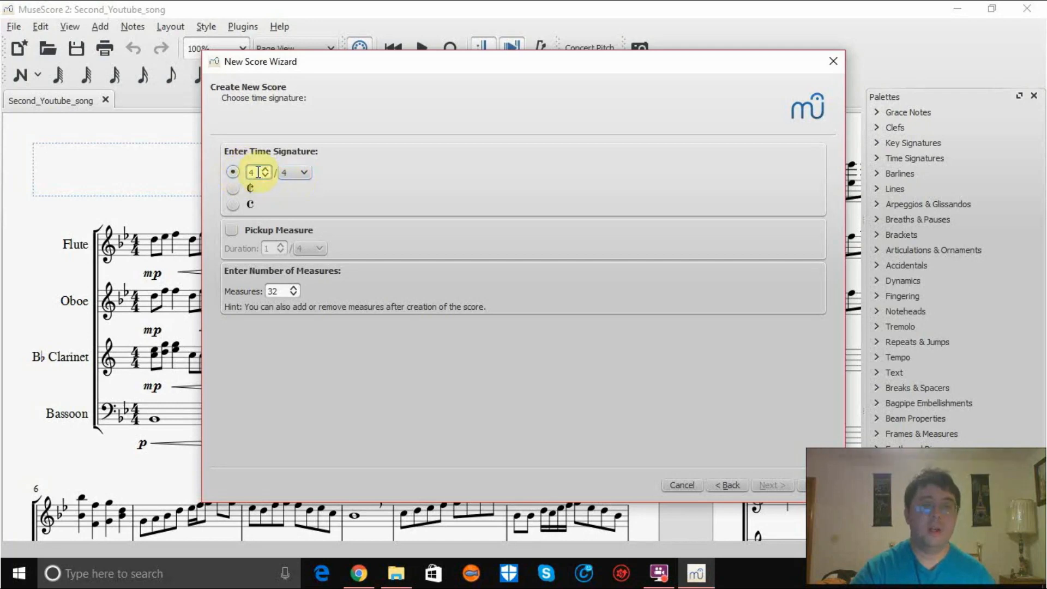
{"action": "left_click", "coordinate": [233, 189]}
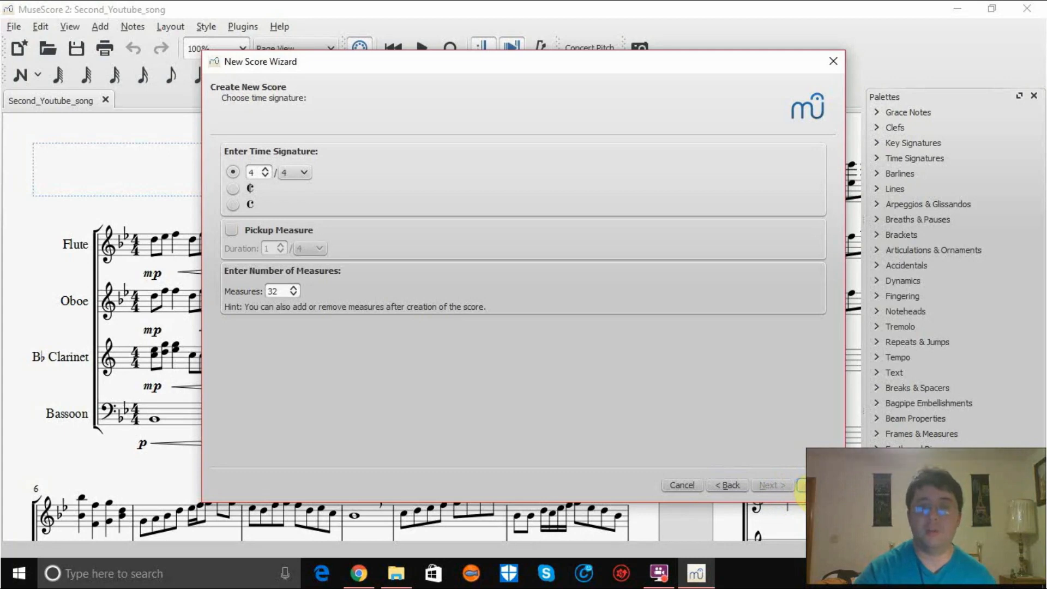
{"action": "left_click", "coordinate": [810, 485]}
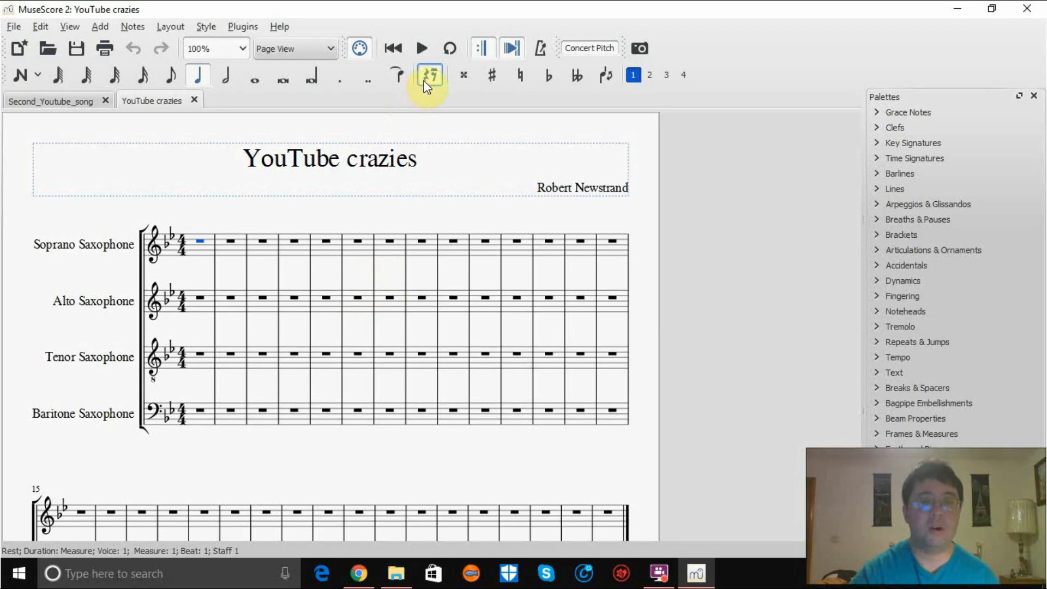
Step: Turn off Concert Pitch so the saxophone staves use their transposed written key signatures
{"action": "left_click", "coordinate": [593, 48]}
{"action": "left_click", "coordinate": [594, 48]}
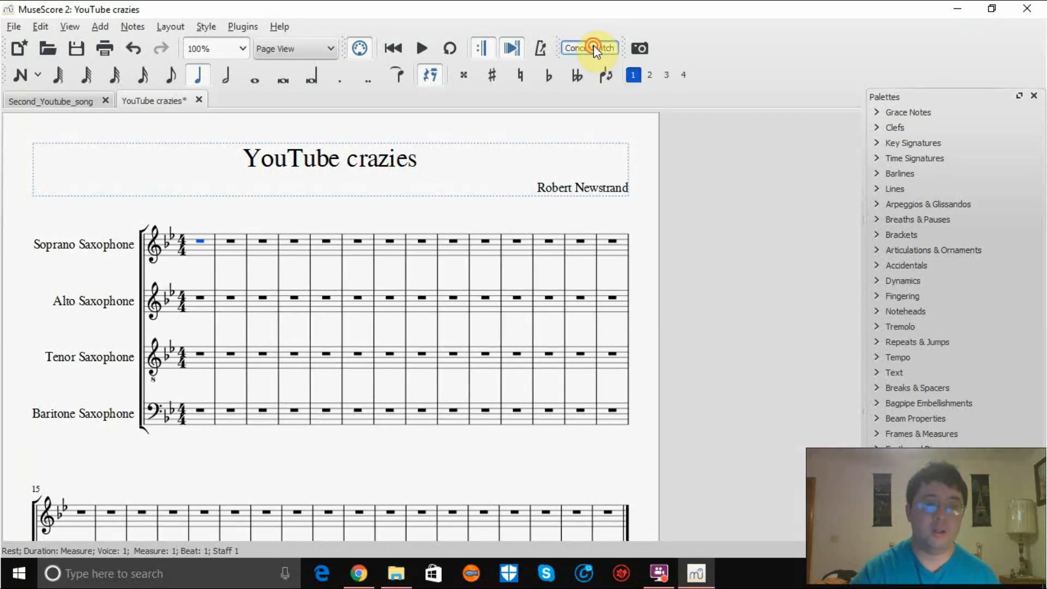
{"action": "left_click", "coordinate": [594, 48]}
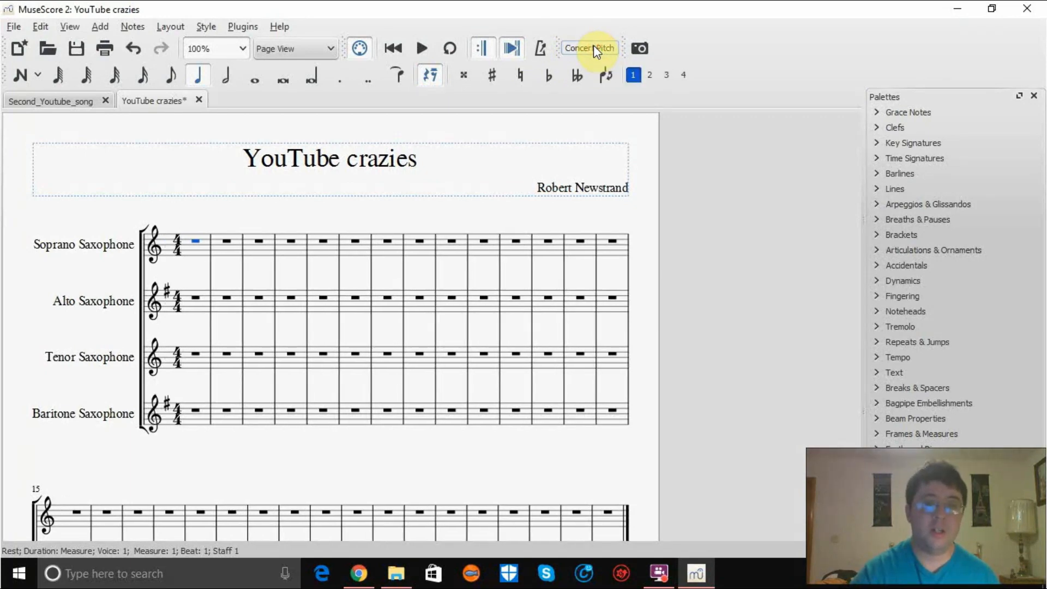
Step: Toggle between concert and transposed notation to compare the saxophone key signatures, leaving Concert Pitch turned on
{"action": "left_click", "coordinate": [580, 49]}
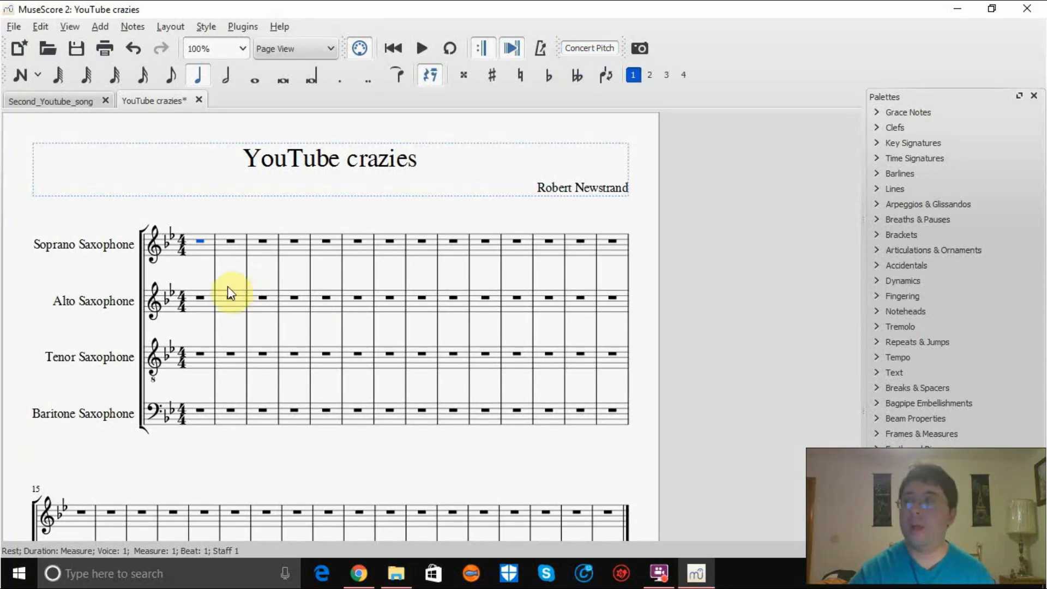
{"action": "left_click", "coordinate": [572, 48]}
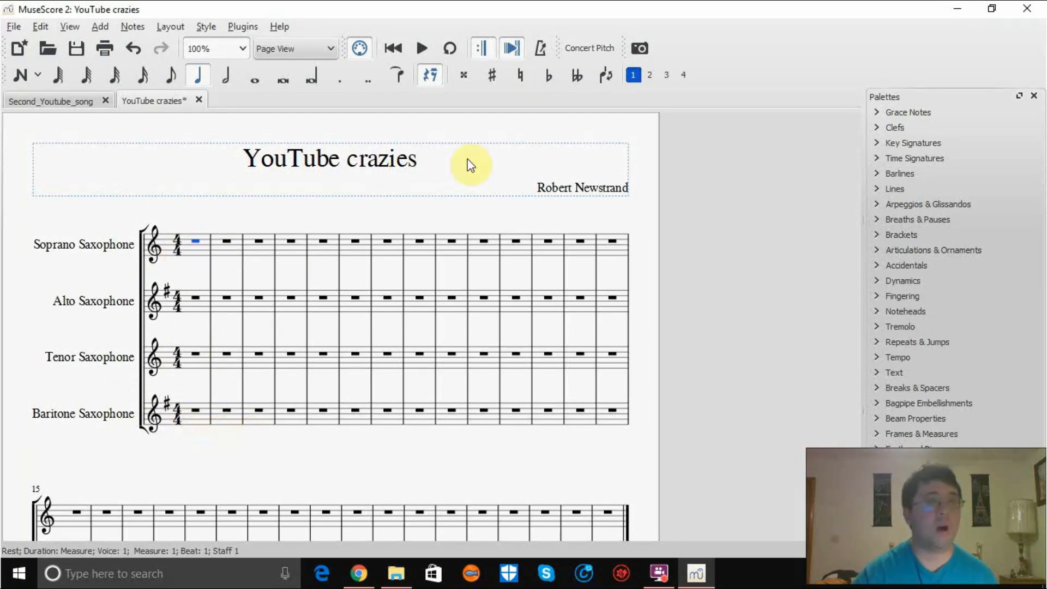
{"action": "left_click", "coordinate": [583, 48]}
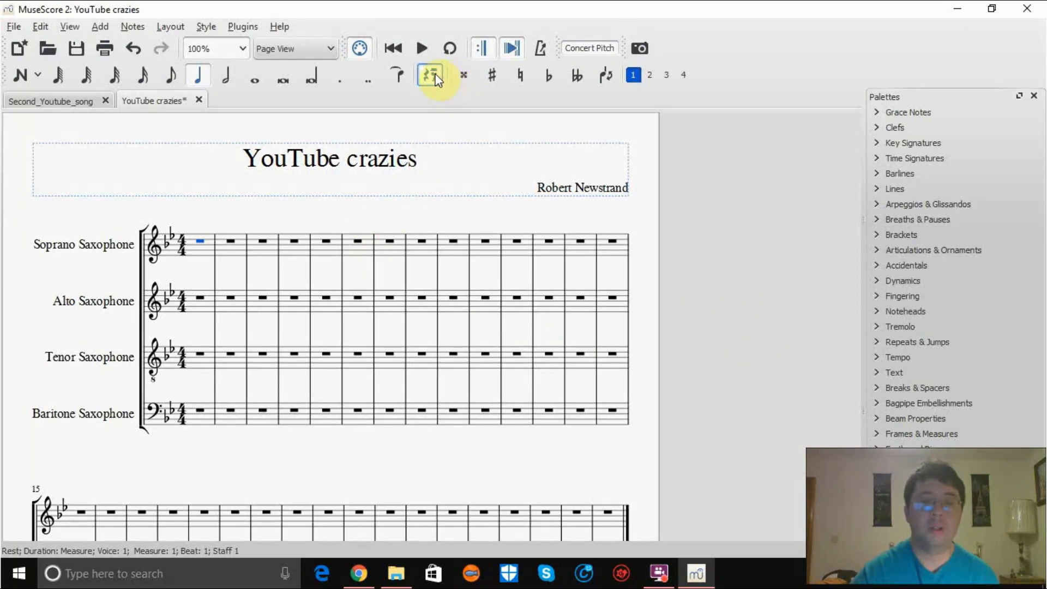
{"action": "left_click", "coordinate": [597, 48]}
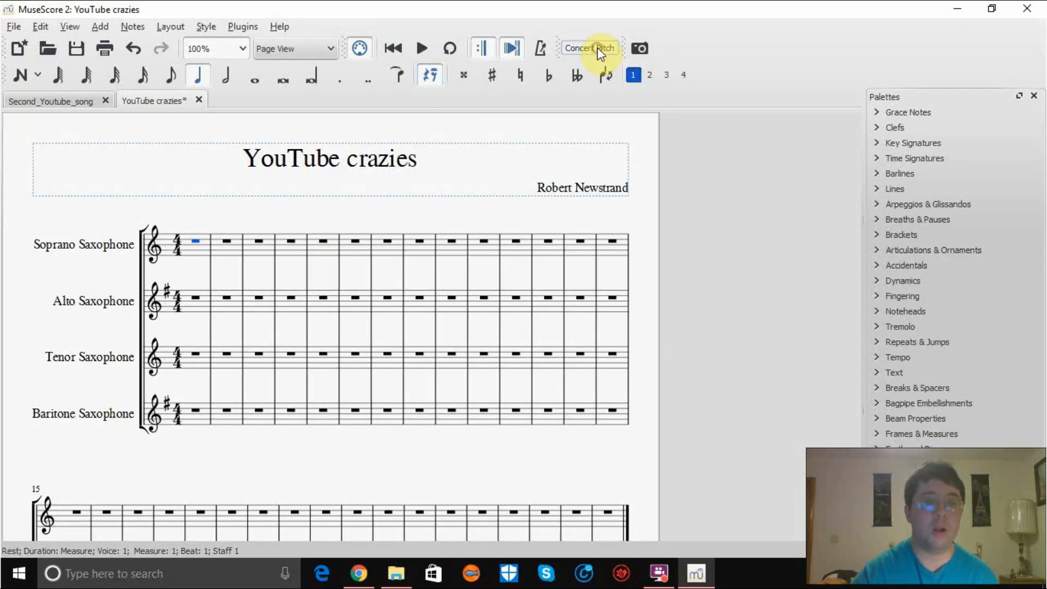
{"action": "left_click", "coordinate": [598, 48]}
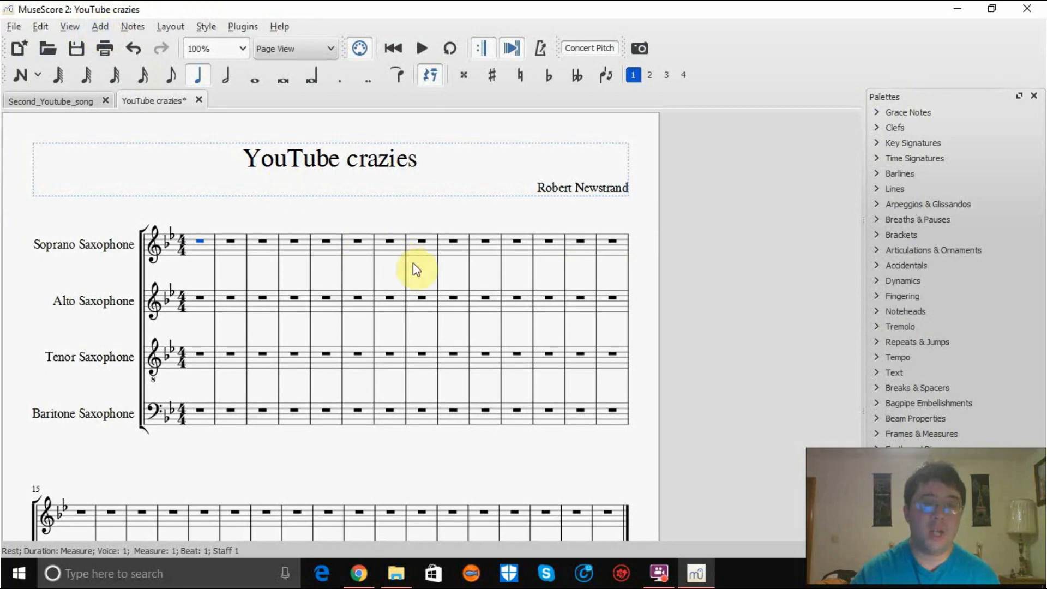
{"action": "left_click", "coordinate": [880, 172]}
{"action": "left_click", "coordinate": [879, 171]}
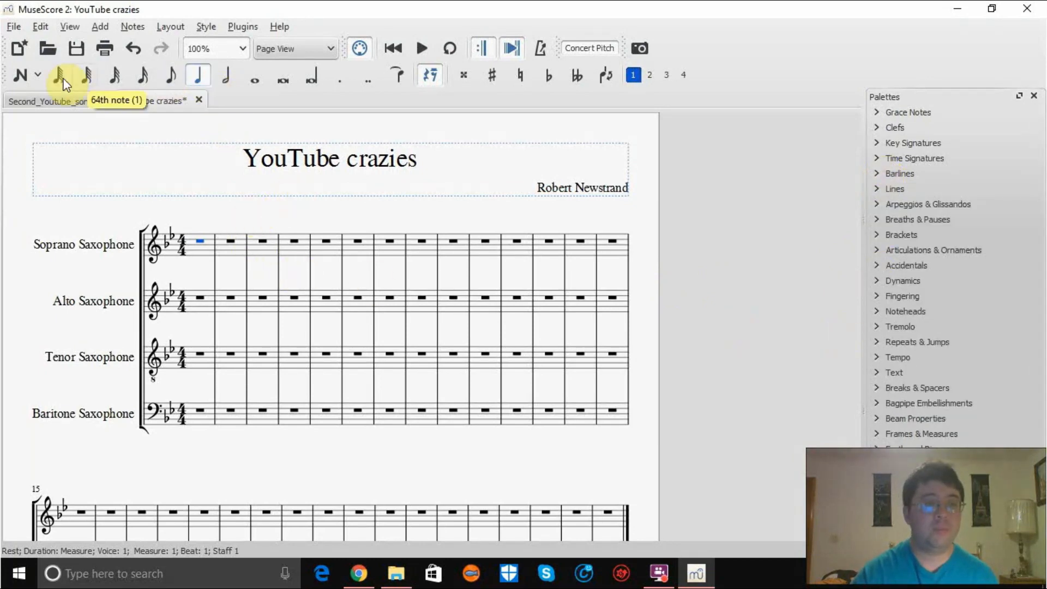
Step: Enter eighth notes D5 and F5 and a quarter note C5 at the start of measure 1 in the Soprano Saxophone staff
{"action": "left_click", "coordinate": [26, 76]}
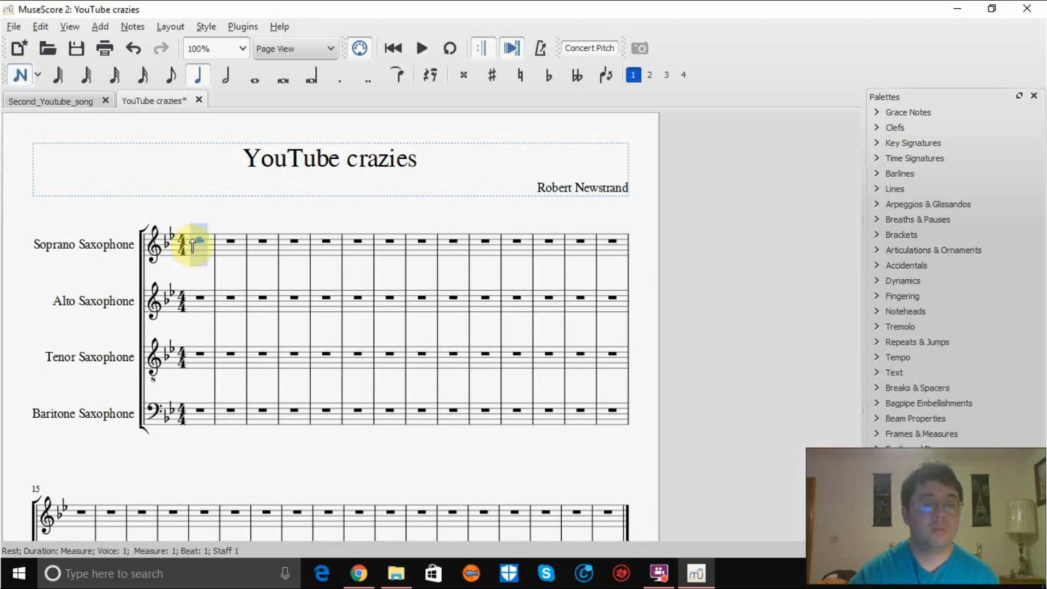
{"action": "left_click", "coordinate": [171, 76]}
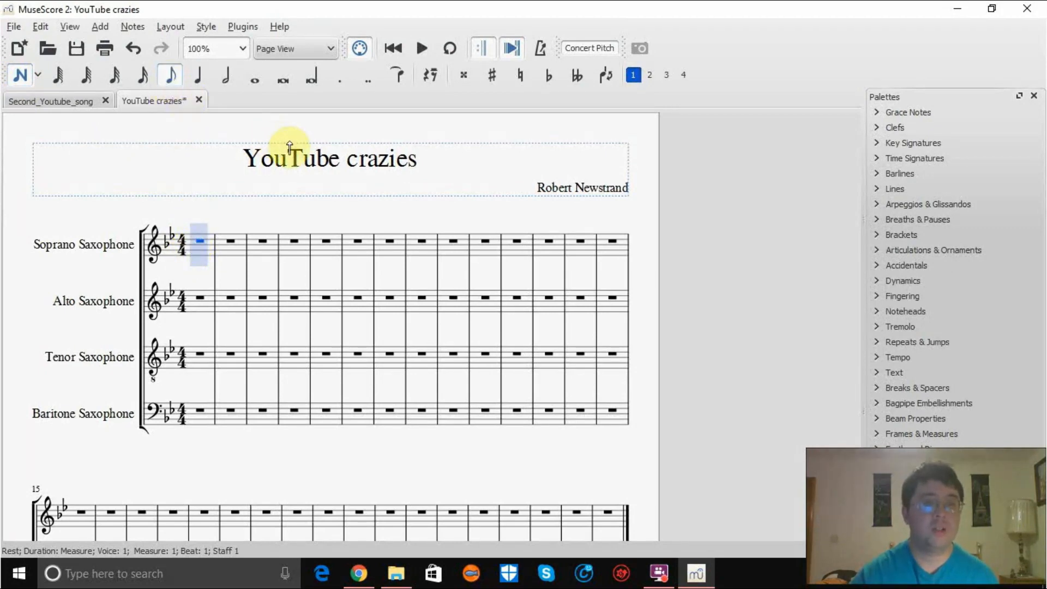
{"action": "left_click", "coordinate": [188, 241]}
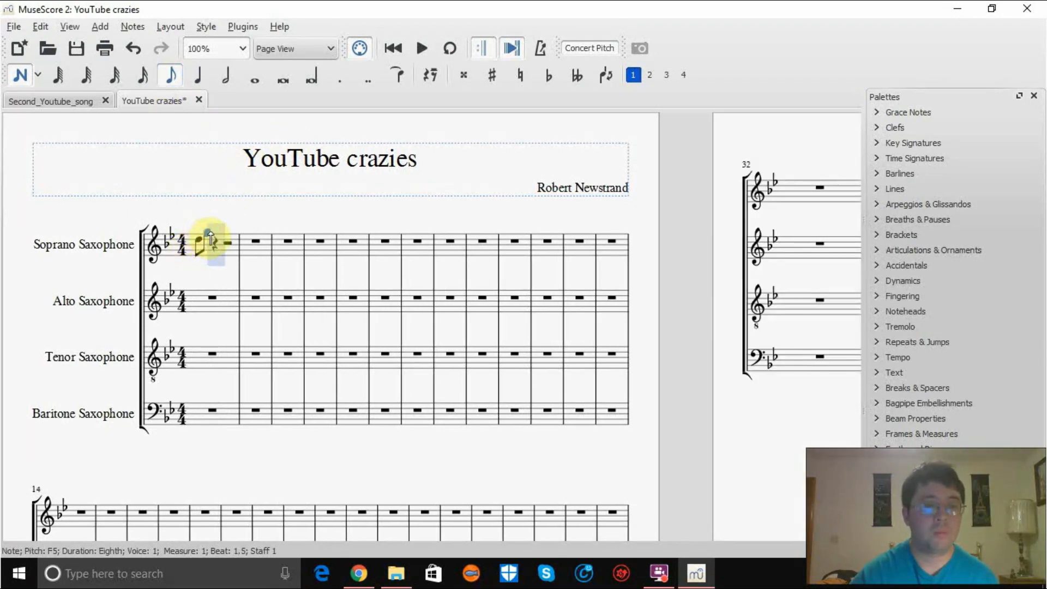
{"action": "left_click", "coordinate": [219, 233]}
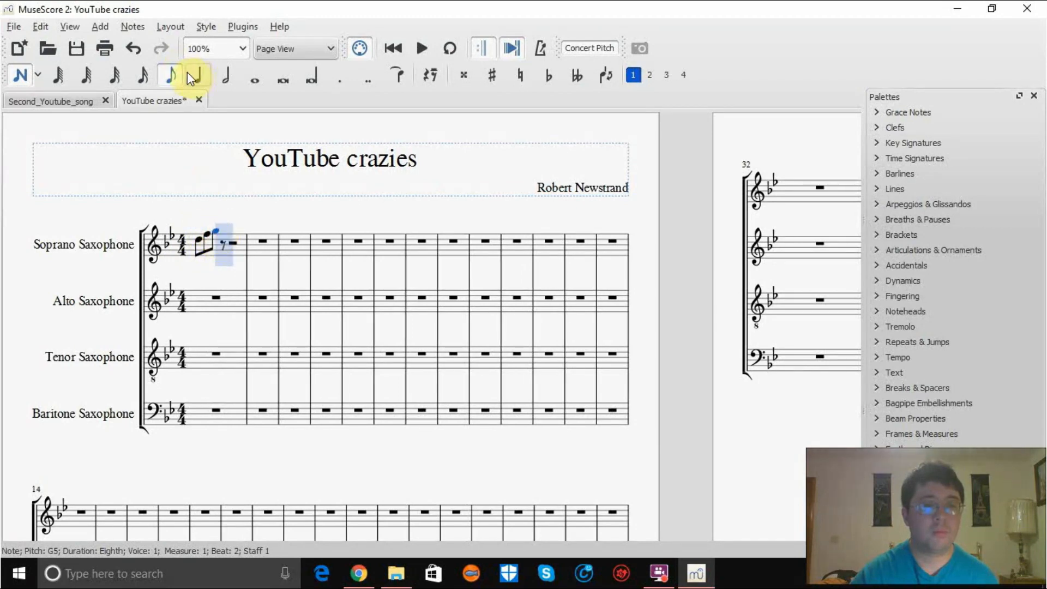
{"action": "left_click", "coordinate": [136, 51]}
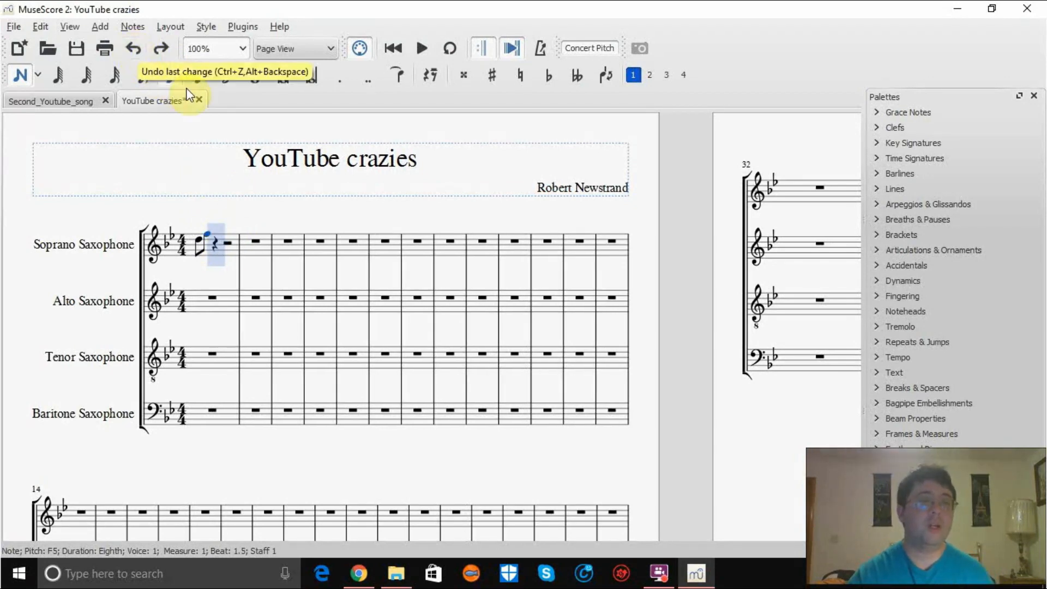
{"action": "left_click", "coordinate": [199, 77]}
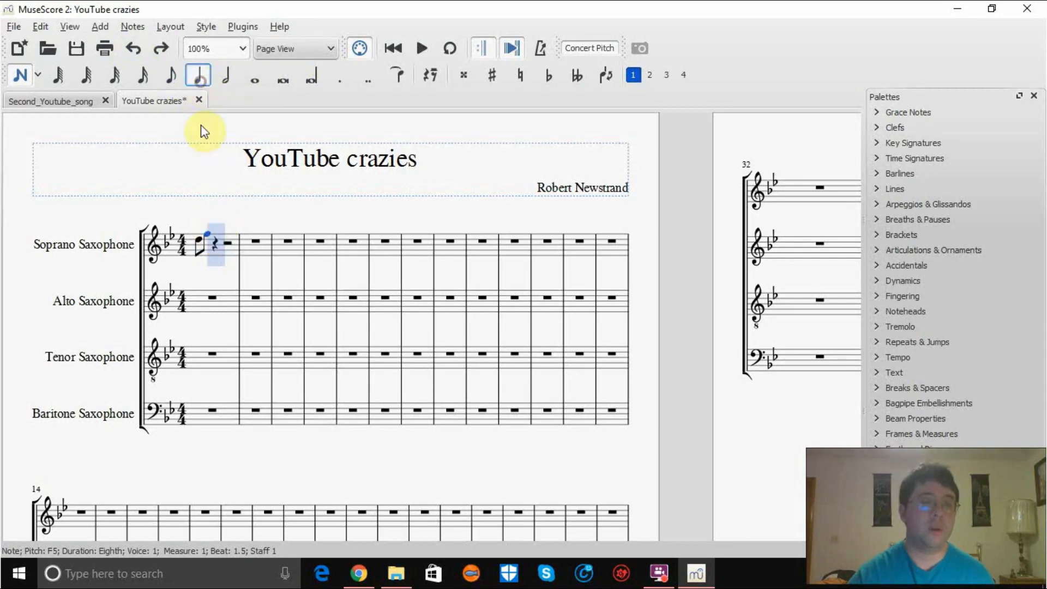
{"action": "left_click", "coordinate": [216, 241]}
Step: Complete measure 1 of the Soprano Saxophone with eighth notes D5 and E♭5 and a quarter note F5
{"action": "left_click", "coordinate": [171, 76]}
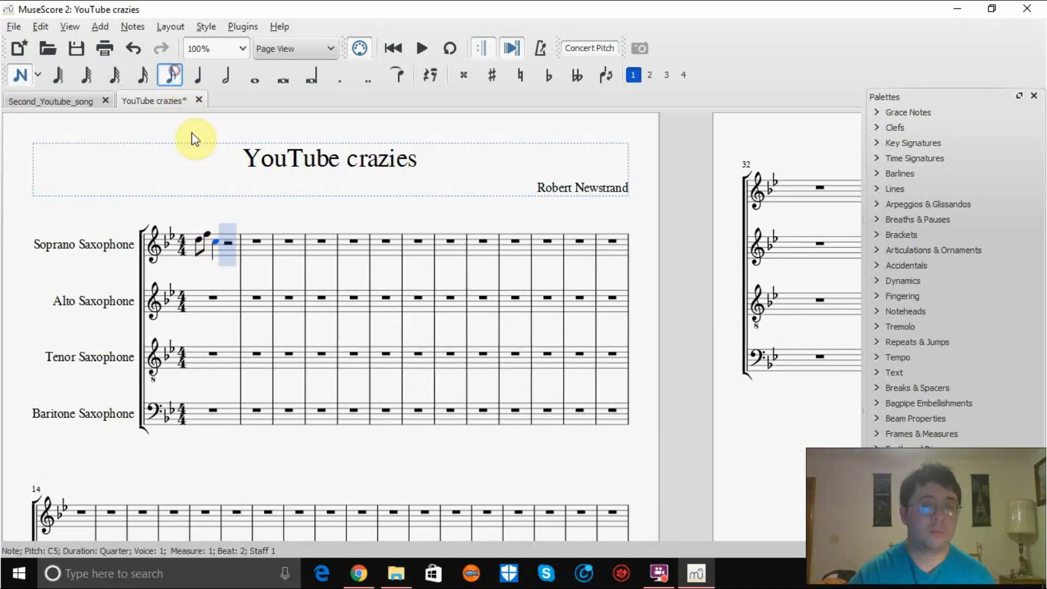
{"action": "left_click", "coordinate": [224, 243]}
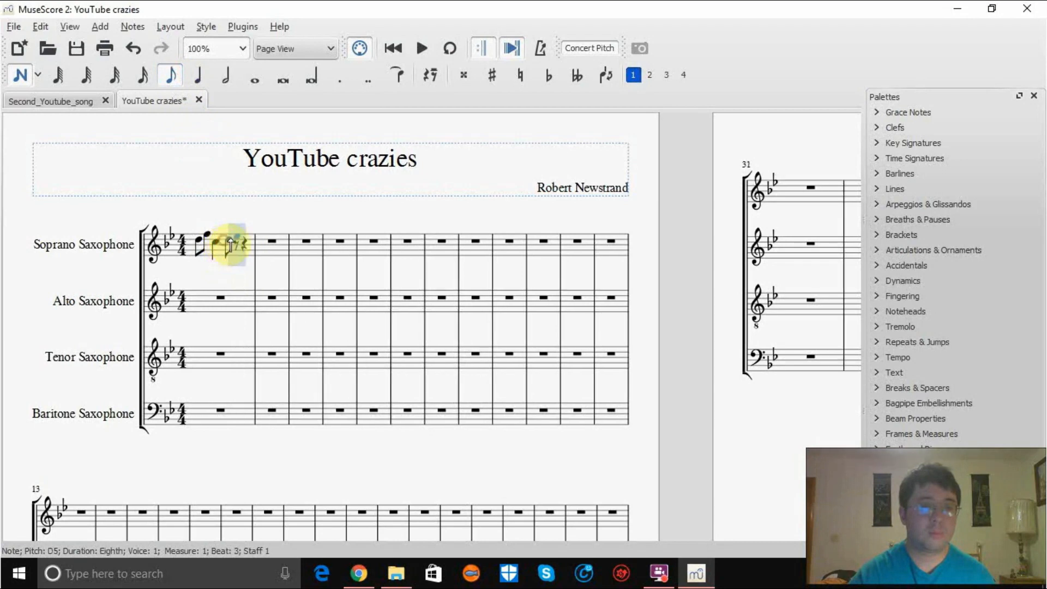
{"action": "left_click", "coordinate": [233, 239]}
{"action": "left_click", "coordinate": [242, 236]}
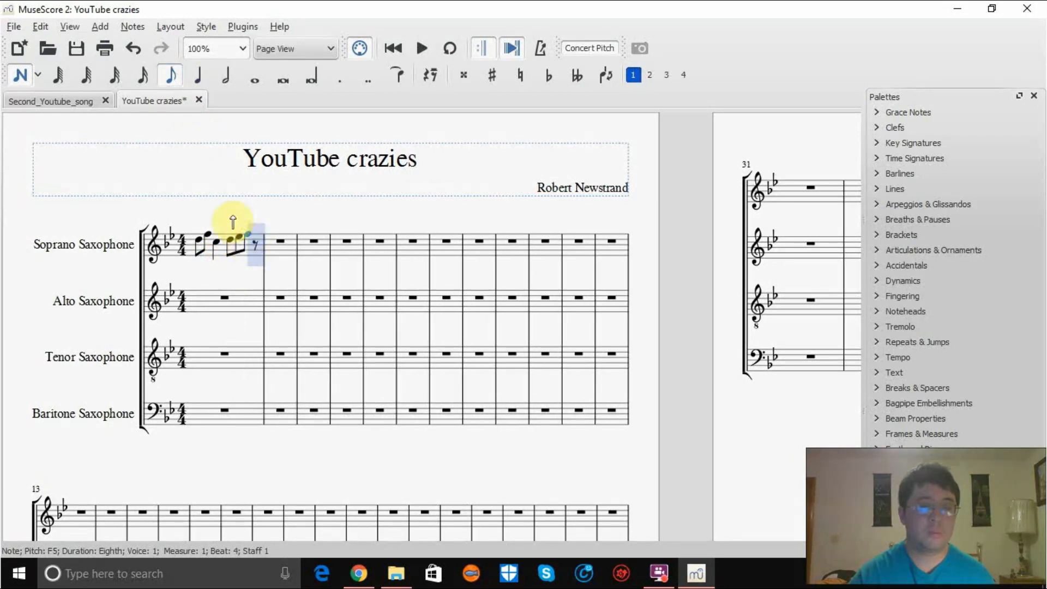
{"action": "left_click", "coordinate": [133, 48]}
{"action": "left_click", "coordinate": [195, 76]}
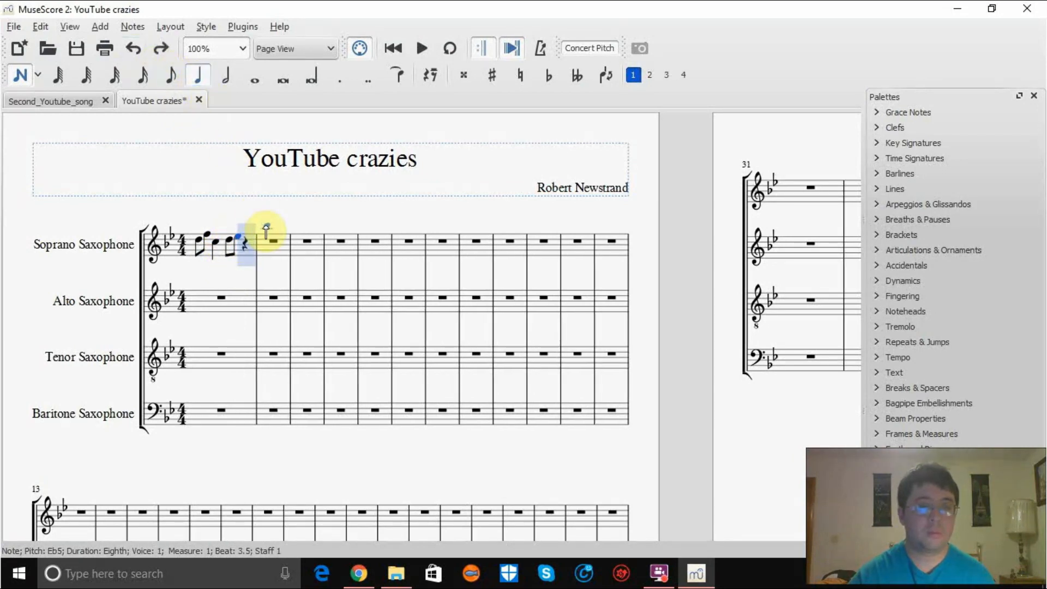
{"action": "left_click", "coordinate": [244, 234]}
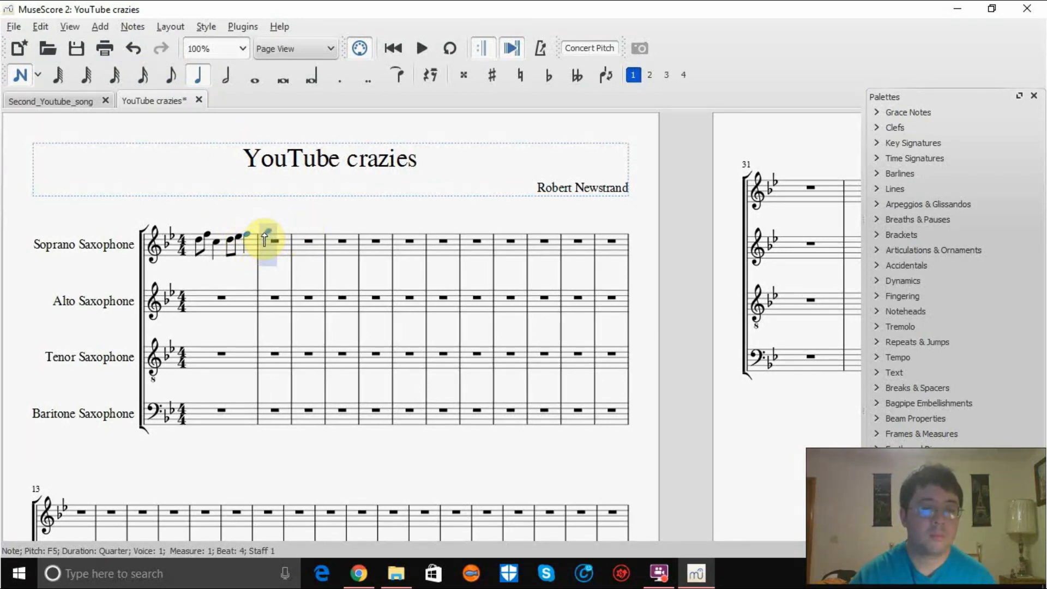
Step: Fill the first three beats of Soprano Saxophone measure 2 with eighth notes G5, A5, B♭5 and D6 and a quarter note C6
{"action": "left_click", "coordinate": [169, 77]}
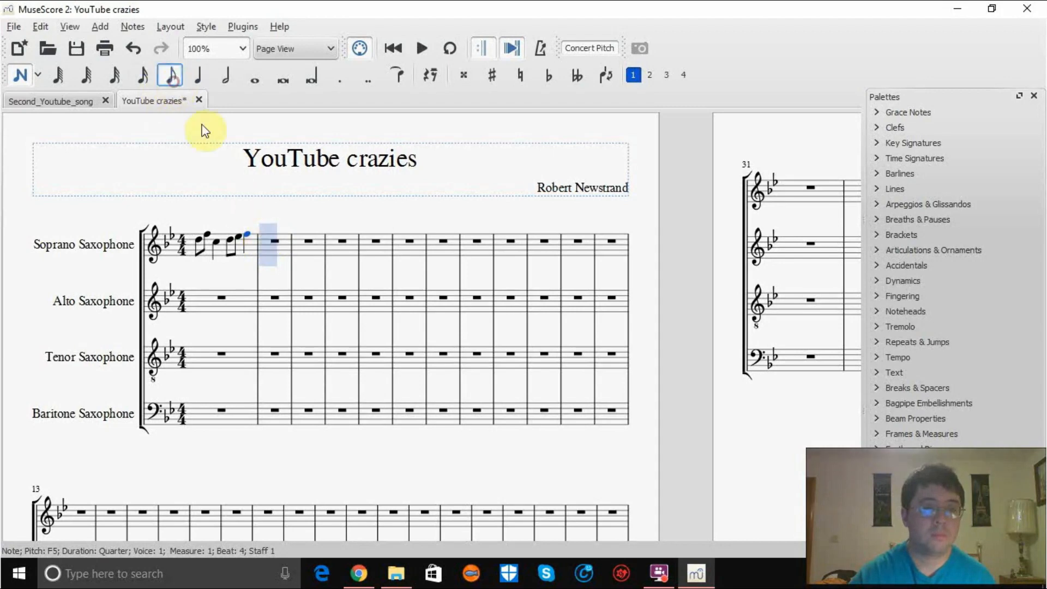
{"action": "left_click", "coordinate": [273, 236]}
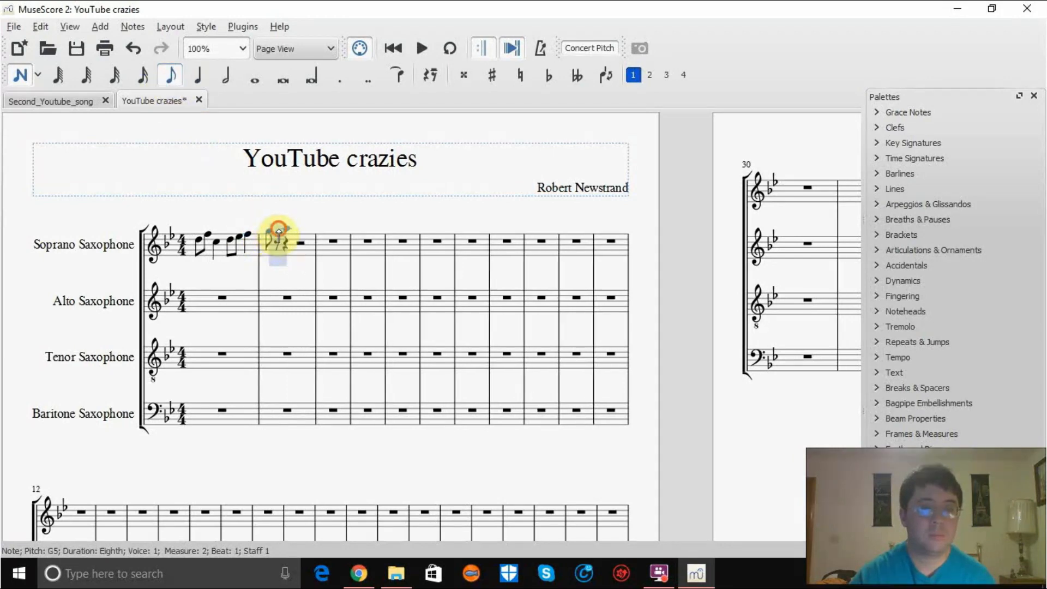
{"action": "left_click", "coordinate": [283, 229]}
{"action": "left_click", "coordinate": [136, 49]}
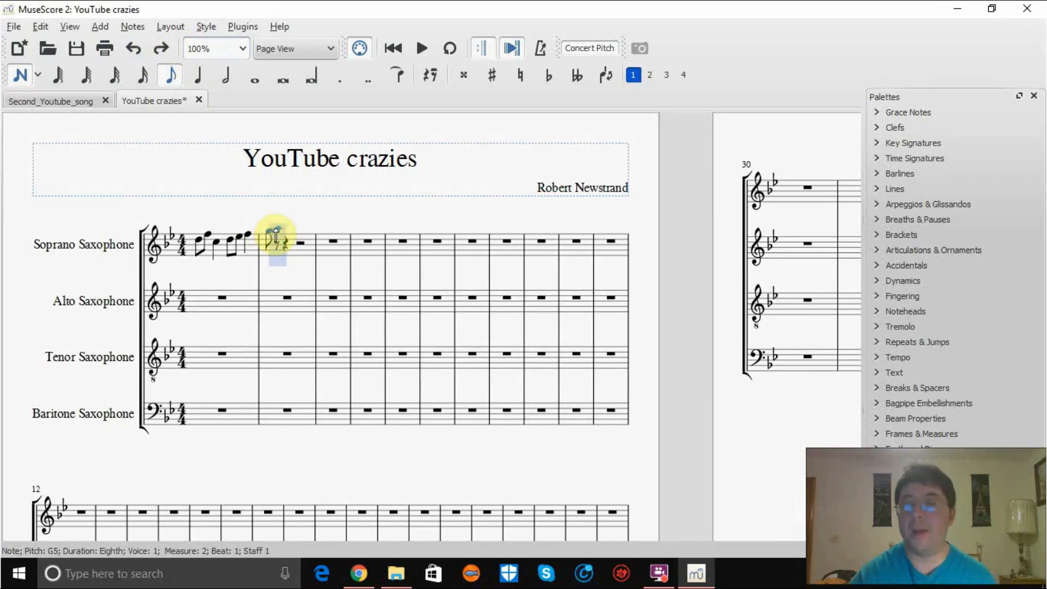
{"action": "left_click", "coordinate": [275, 232]}
{"action": "left_click", "coordinate": [282, 226]}
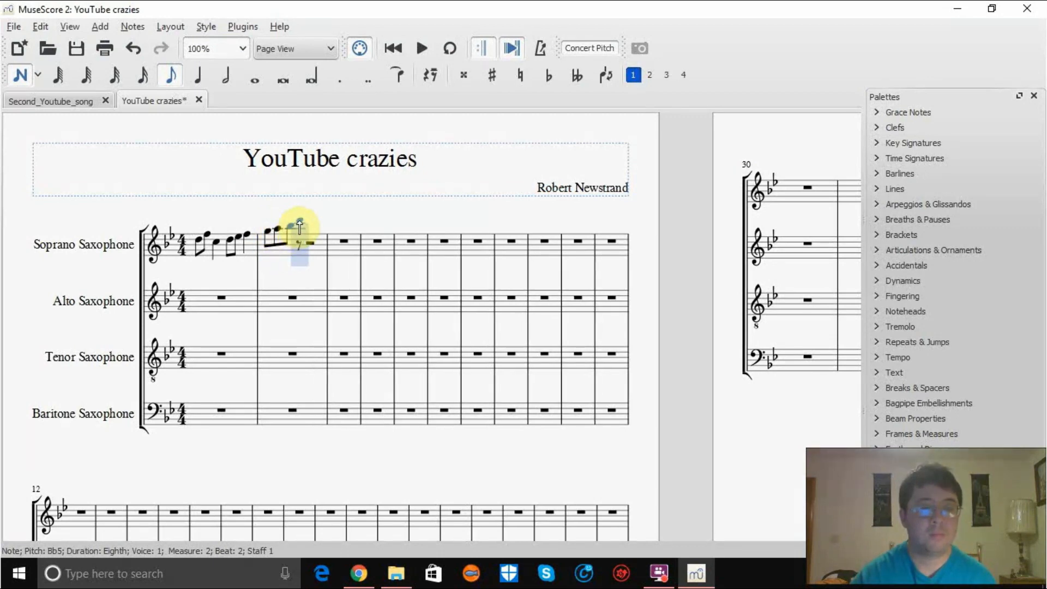
{"action": "left_click", "coordinate": [300, 224]}
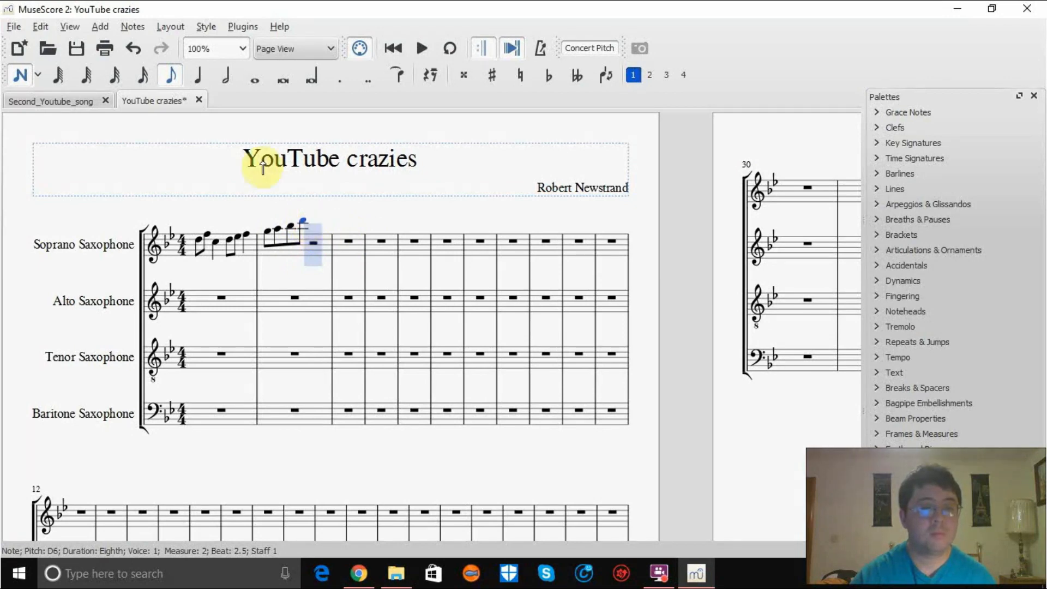
{"action": "left_click", "coordinate": [202, 75]}
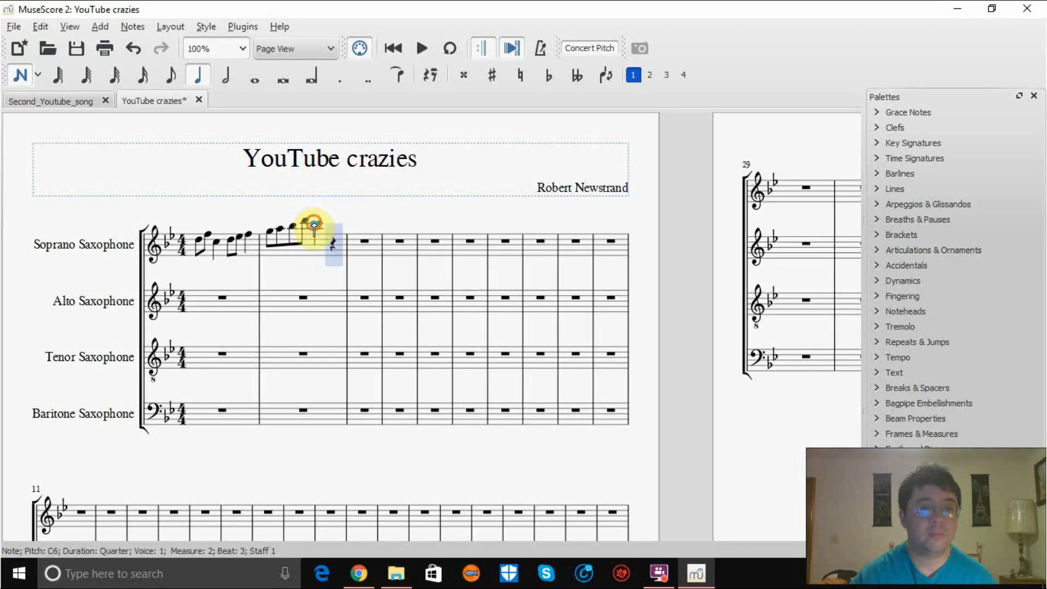
{"action": "left_click", "coordinate": [312, 224]}
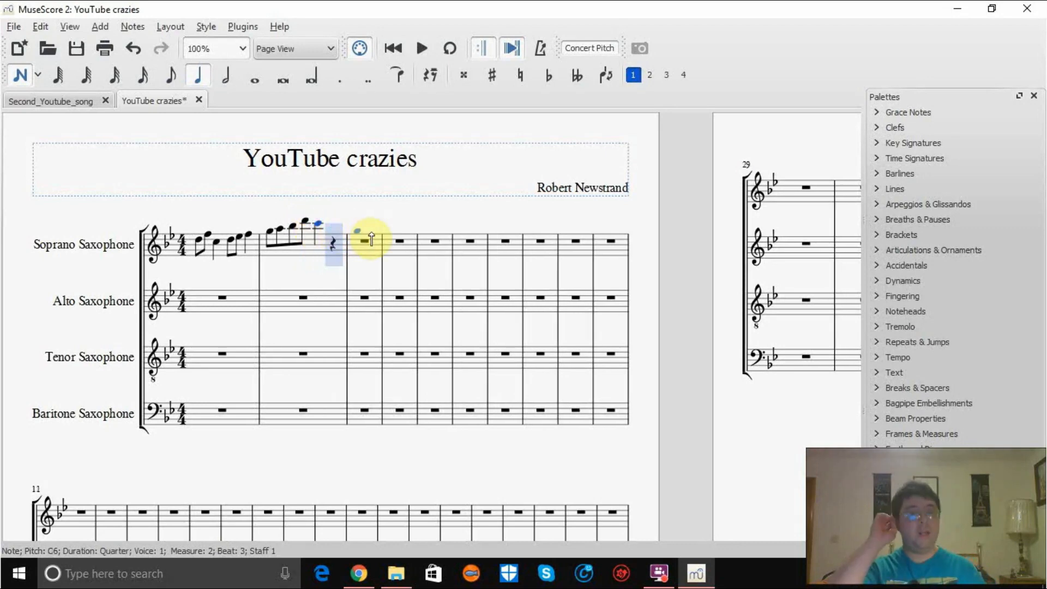
Step: Look at the note durations in the Second_Youtube_song score, selecting the flute's last note in measure 3, and return to YouTube crazies
{"action": "left_click", "coordinate": [39, 96]}
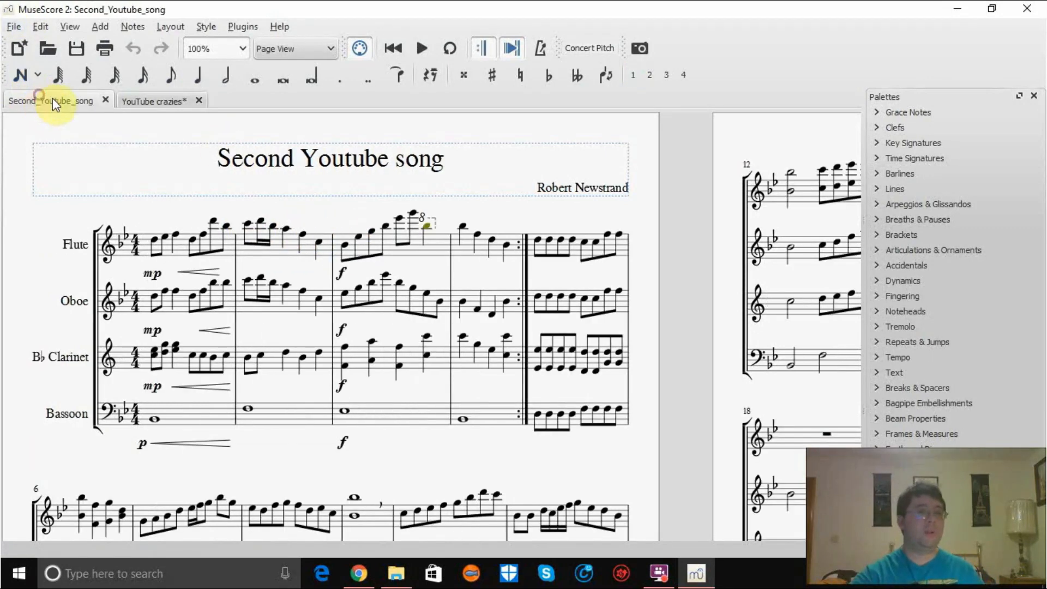
{"action": "left_click", "coordinate": [427, 226]}
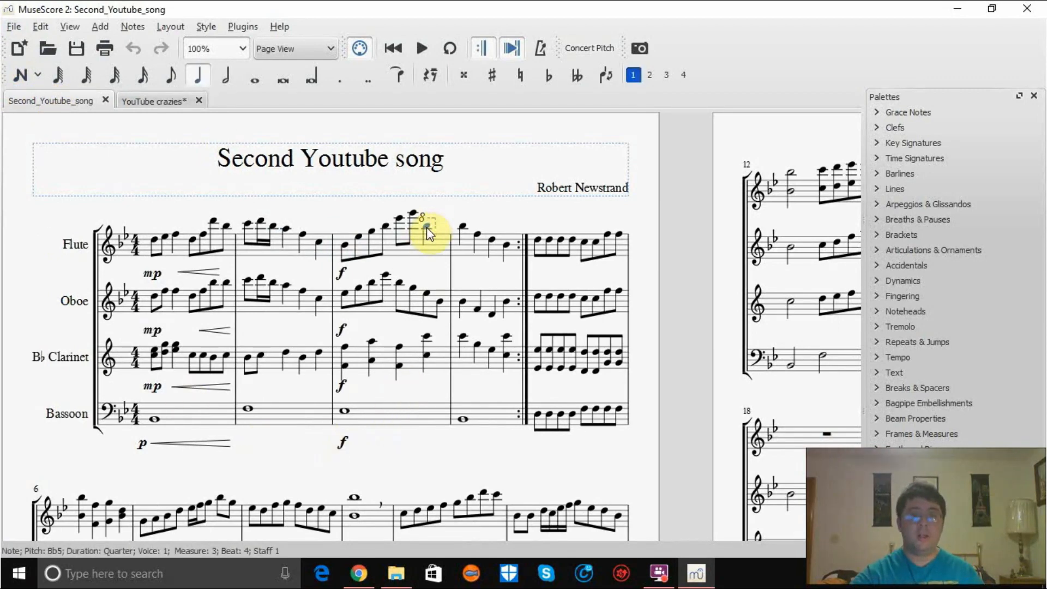
{"action": "scroll", "coordinate": [432, 386], "scroll_direction": "down", "scroll_amount": 7}
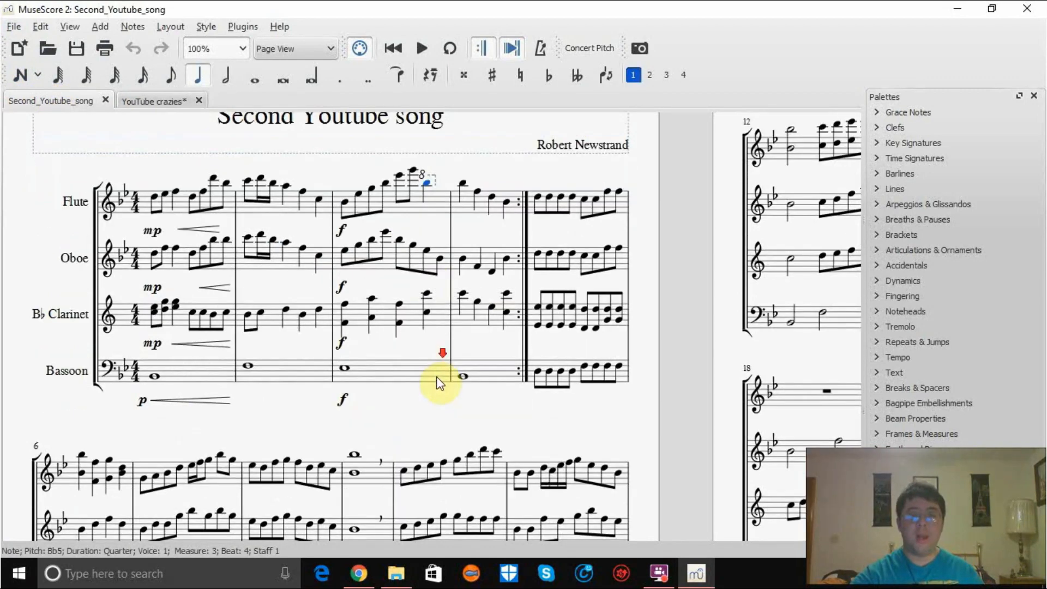
{"action": "scroll", "coordinate": [440, 382], "scroll_direction": "up", "scroll_amount": 4}
{"action": "scroll", "coordinate": [440, 375], "scroll_direction": "up", "scroll_amount": 2}
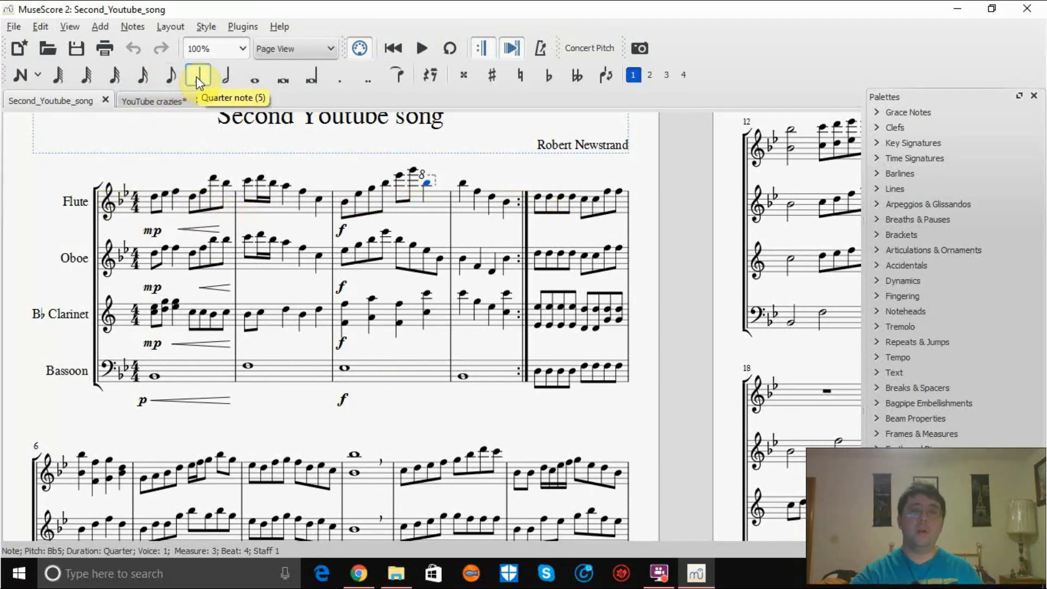
{"action": "left_click", "coordinate": [147, 102]}
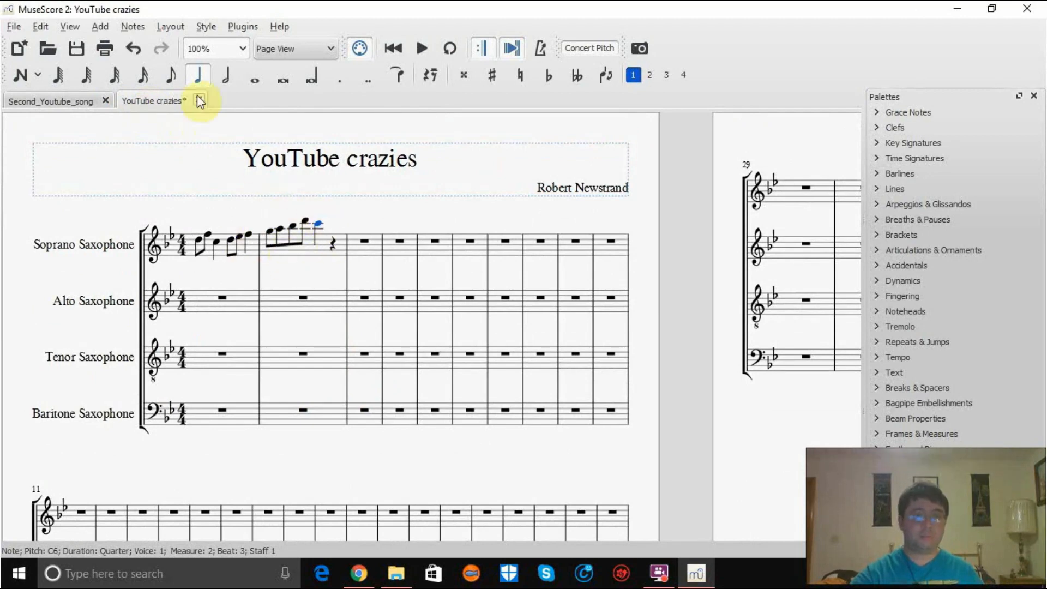
Step: Fill beat 4 of Soprano Saxophone measure 2 with sixteenth notes B♭4, A4, B♭4 and C5
{"action": "left_click", "coordinate": [22, 74]}
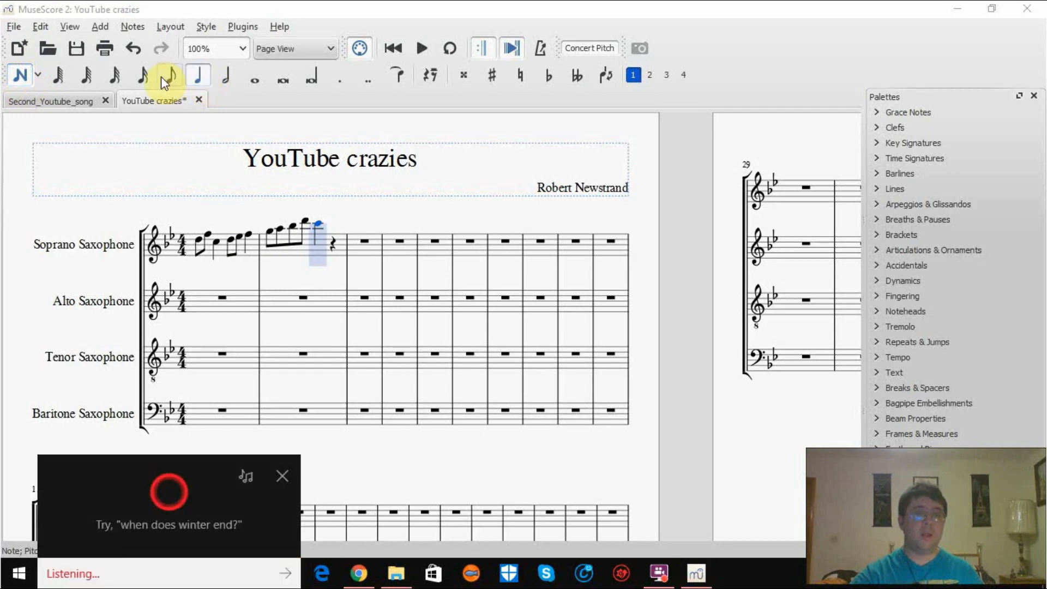
{"action": "left_click", "coordinate": [282, 476]}
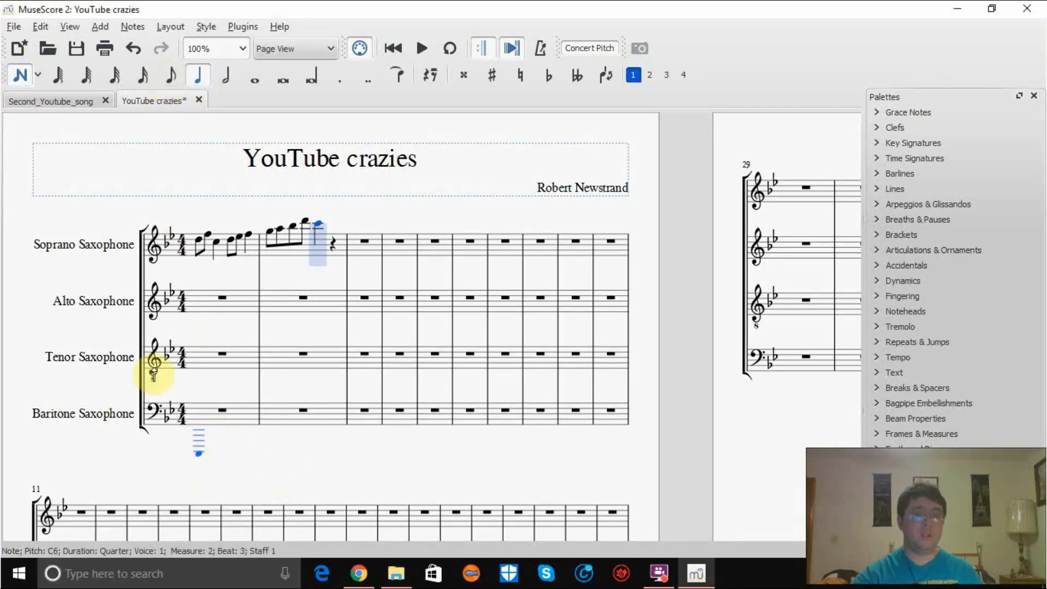
{"action": "left_click", "coordinate": [175, 75]}
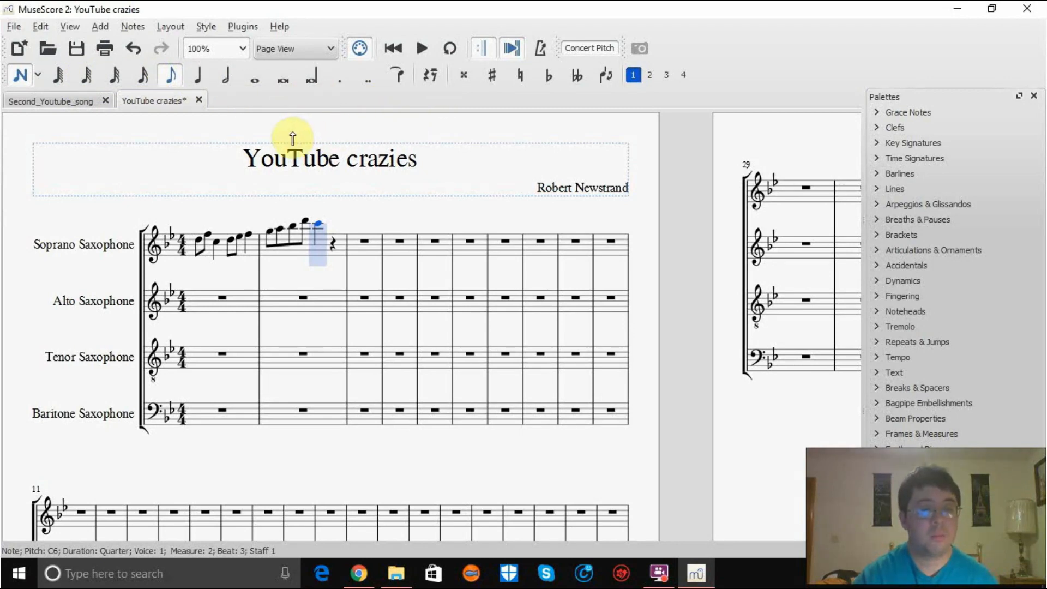
{"action": "left_click", "coordinate": [152, 74]}
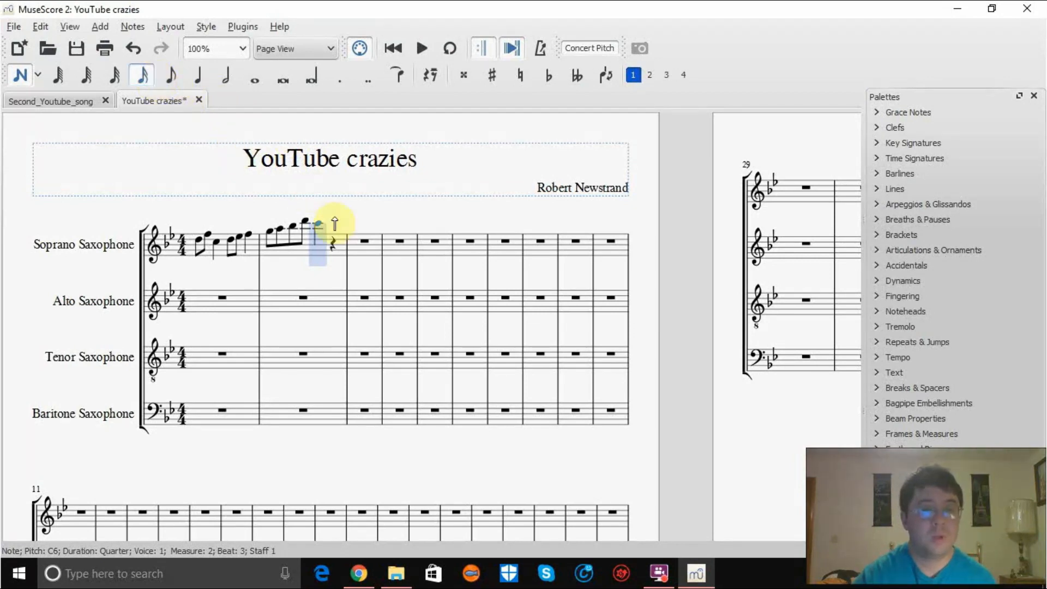
{"action": "left_click", "coordinate": [328, 247]}
{"action": "left_click", "coordinate": [338, 248]}
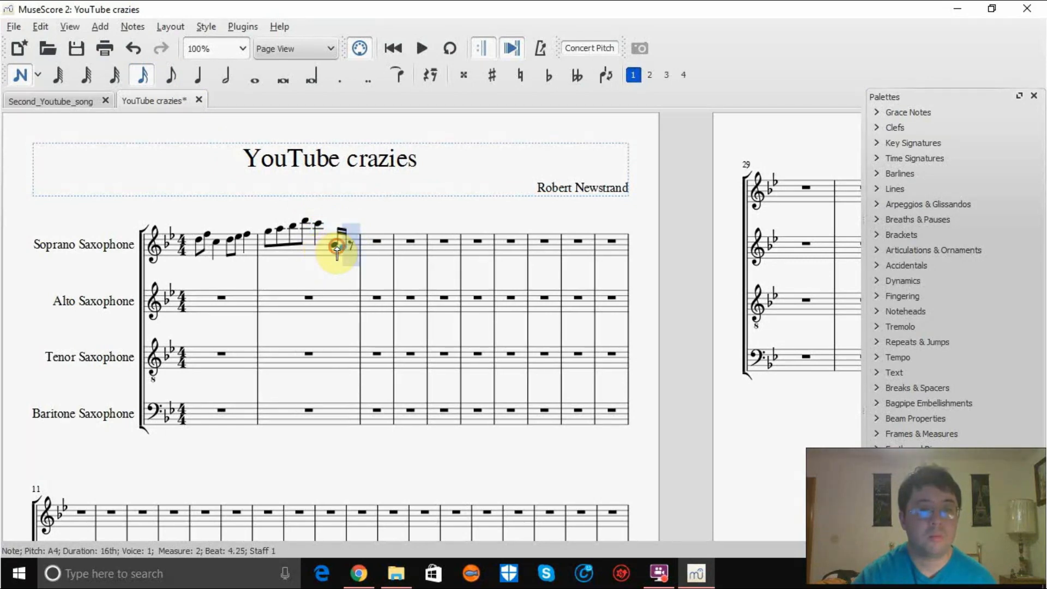
{"action": "left_click", "coordinate": [346, 245]}
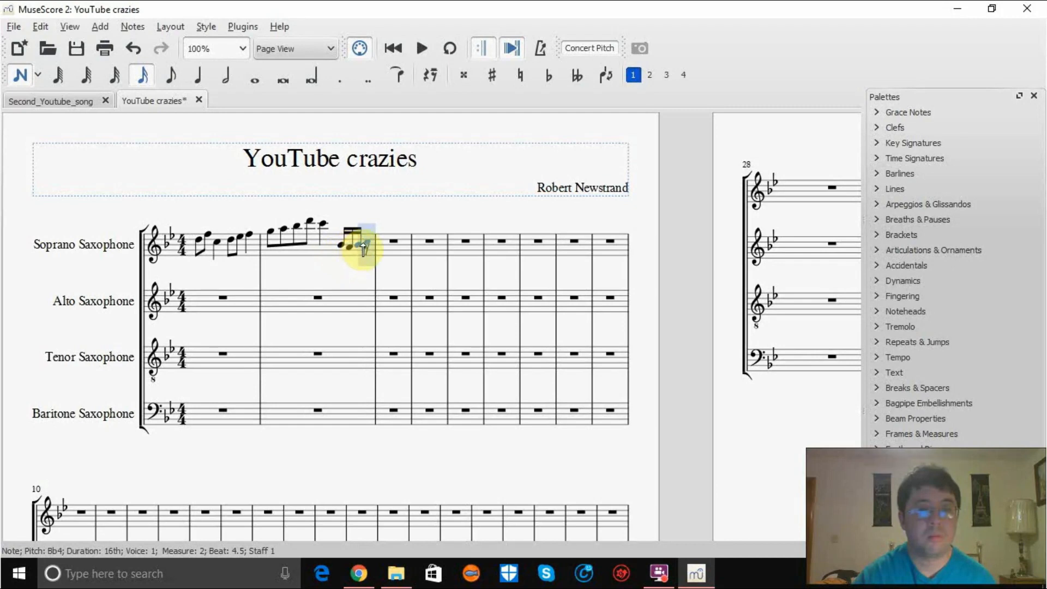
{"action": "left_click", "coordinate": [365, 243]}
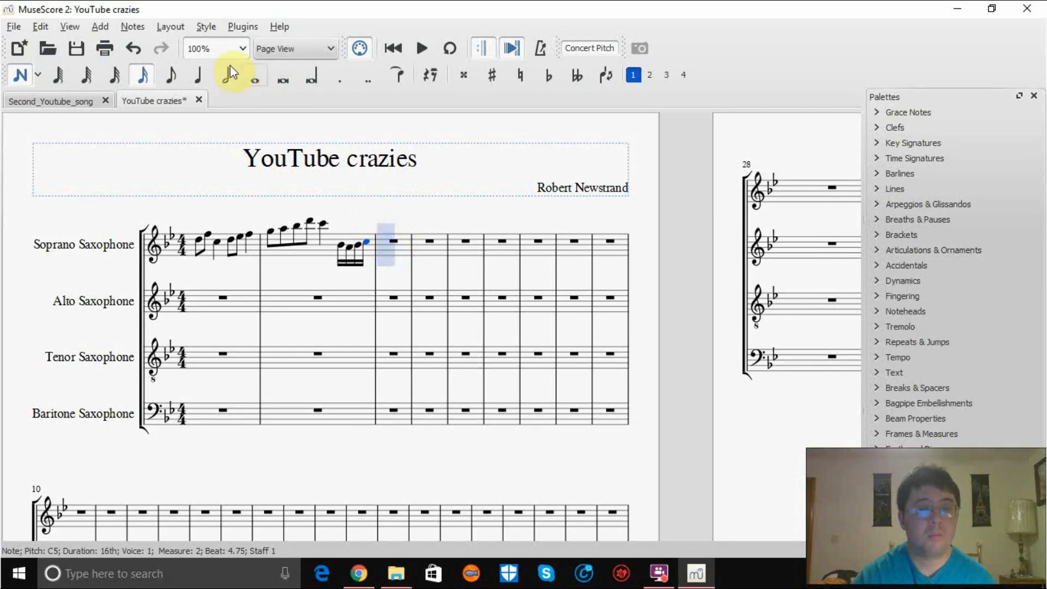
Step: Fill Soprano Saxophone measure 3 with quarter notes F5, E♭5, G5 and A5
{"action": "left_click", "coordinate": [198, 75]}
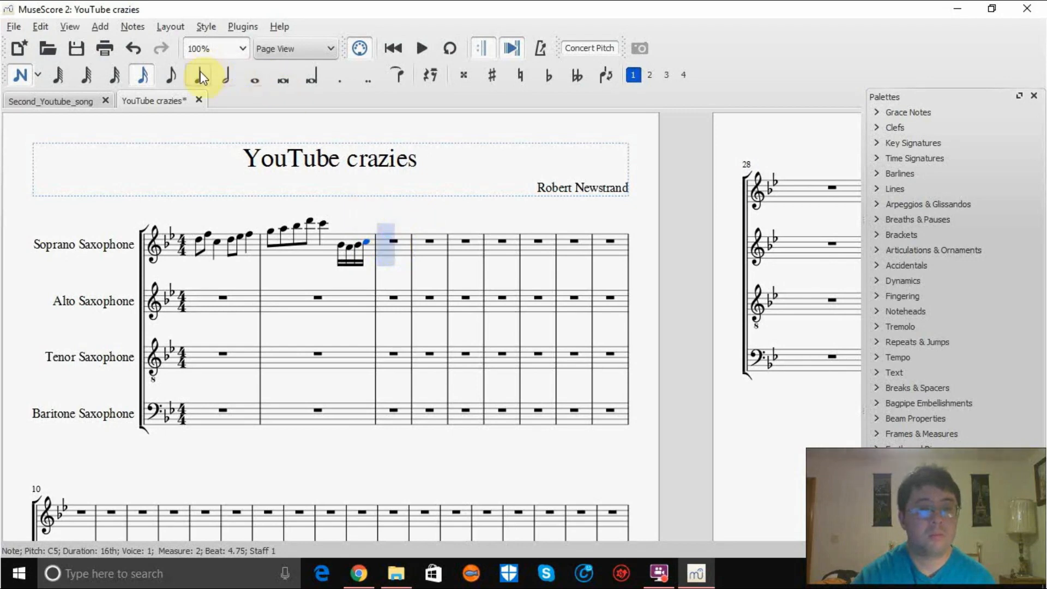
{"action": "left_click", "coordinate": [392, 239]}
{"action": "left_click", "coordinate": [403, 240]}
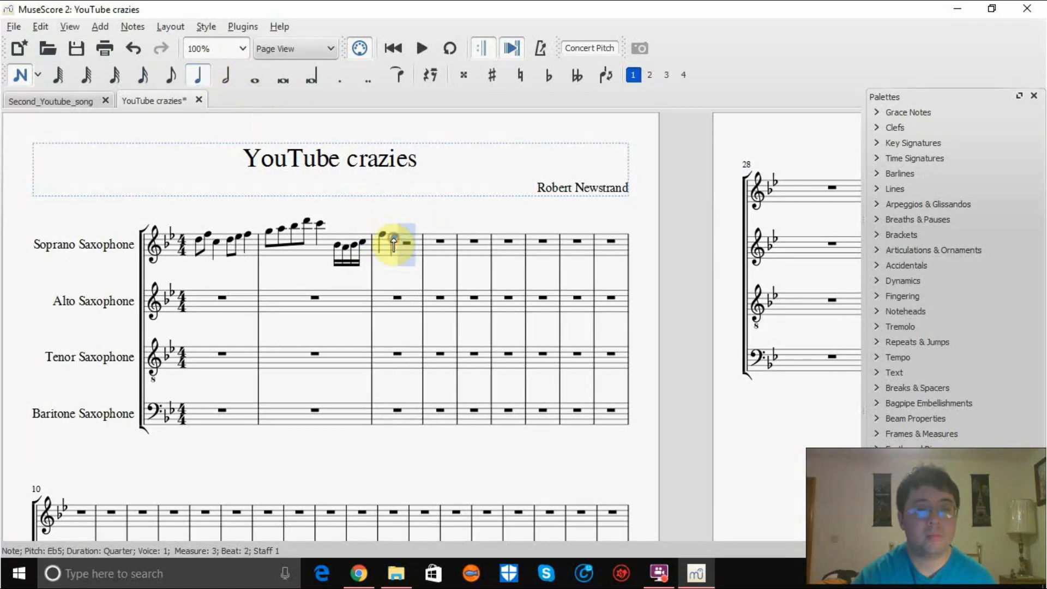
{"action": "left_click", "coordinate": [406, 238]}
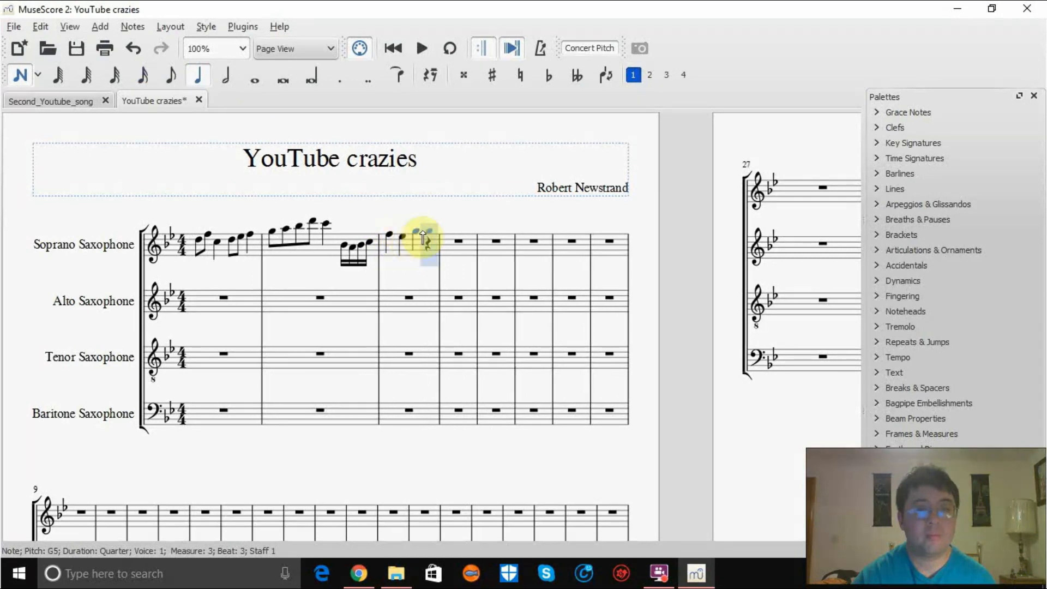
{"action": "left_click", "coordinate": [431, 228]}
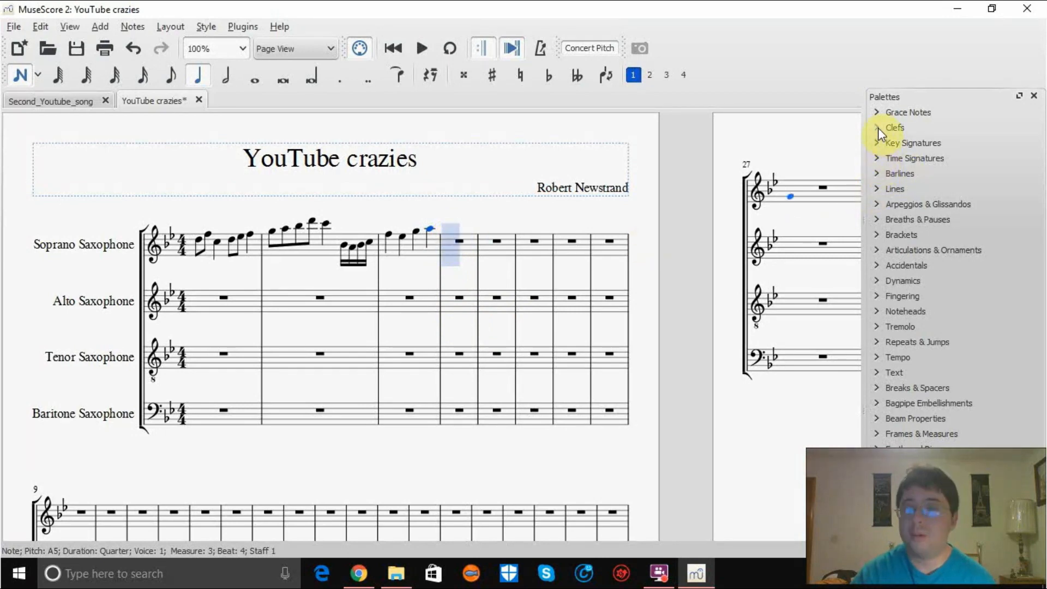
Step: Examine the symbols offered in the Breaths & Pauses, Brackets and Articulations & Ornaments palettes, including the fermata
{"action": "left_click", "coordinate": [880, 223]}
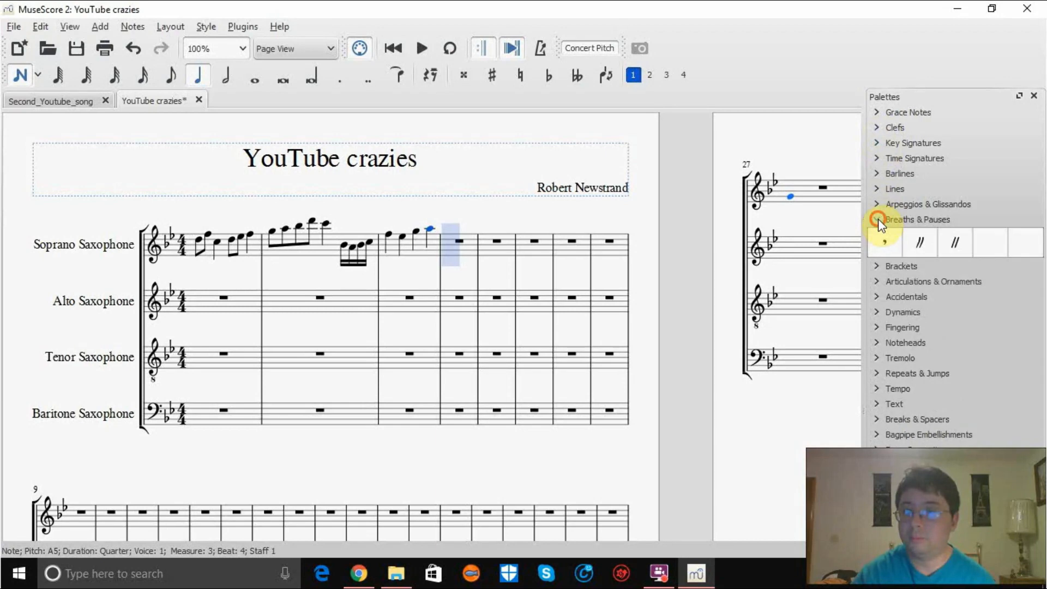
{"action": "left_click", "coordinate": [879, 219]}
{"action": "left_click", "coordinate": [878, 235]}
{"action": "left_click", "coordinate": [876, 235]}
{"action": "left_click", "coordinate": [876, 250]}
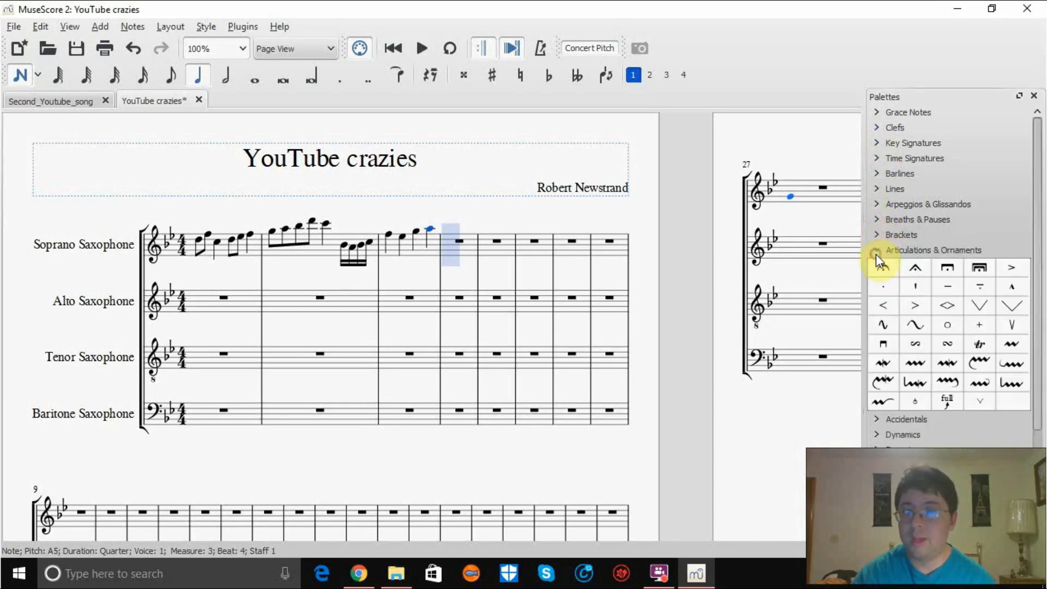
{"action": "left_click", "coordinate": [985, 325]}
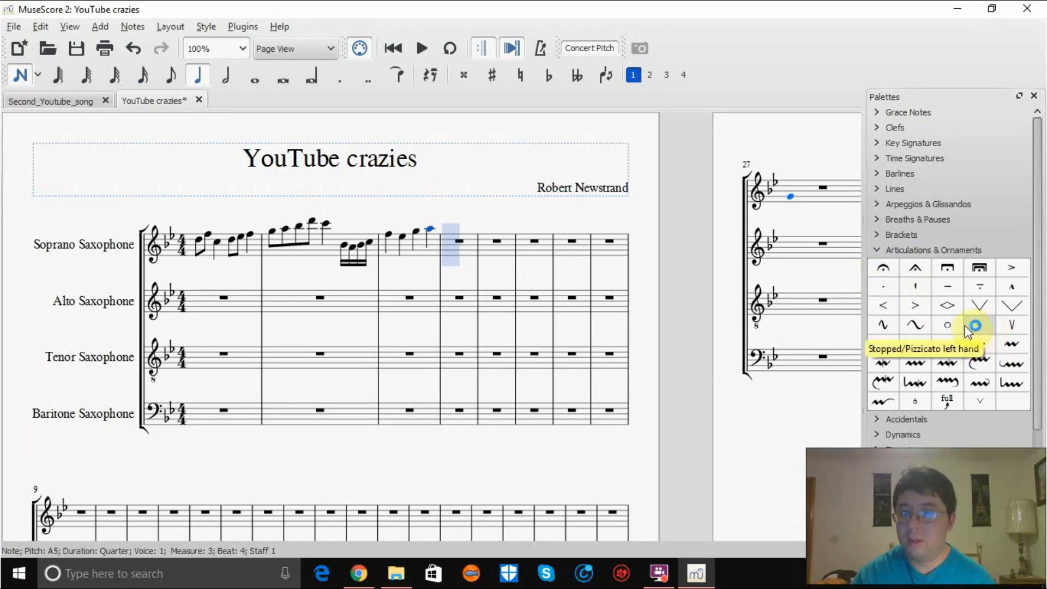
{"action": "left_click", "coordinate": [903, 296]}
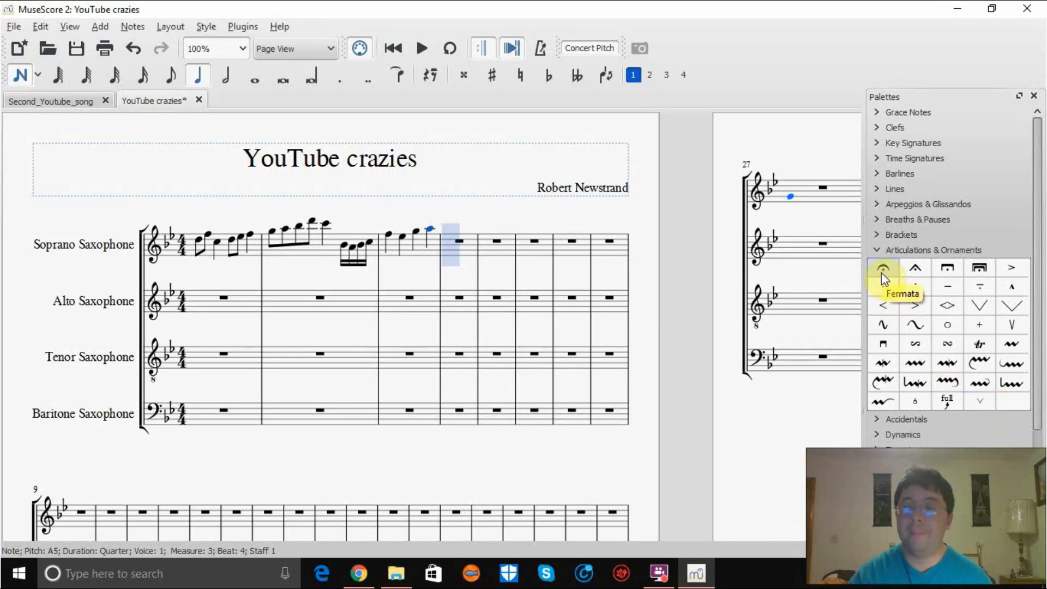
{"action": "left_click", "coordinate": [882, 252]}
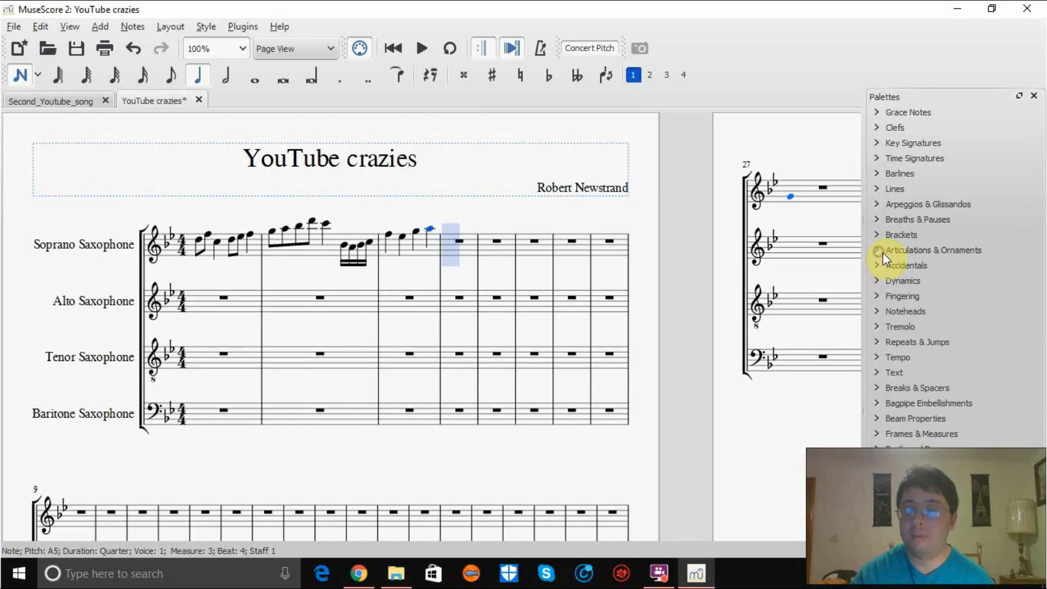
Step: Examine the contents of the Tempo, Repeats & Jumps, Arpeggios & Glissandos and Lines palettes
{"action": "left_click", "coordinate": [878, 356]}
{"action": "left_click", "coordinate": [878, 357]}
{"action": "left_click", "coordinate": [877, 343]}
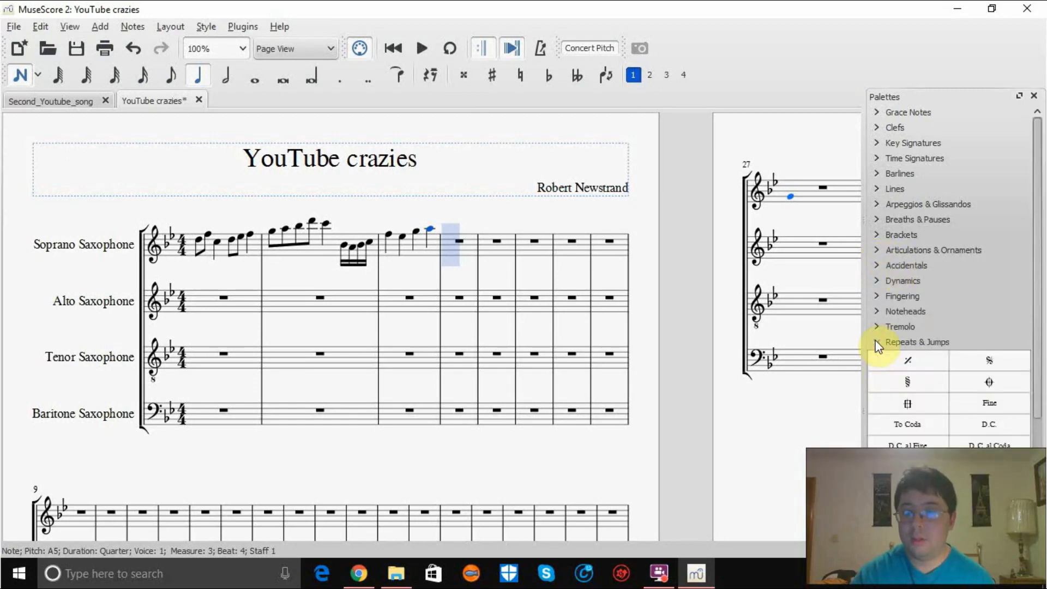
{"action": "left_click", "coordinate": [899, 363]}
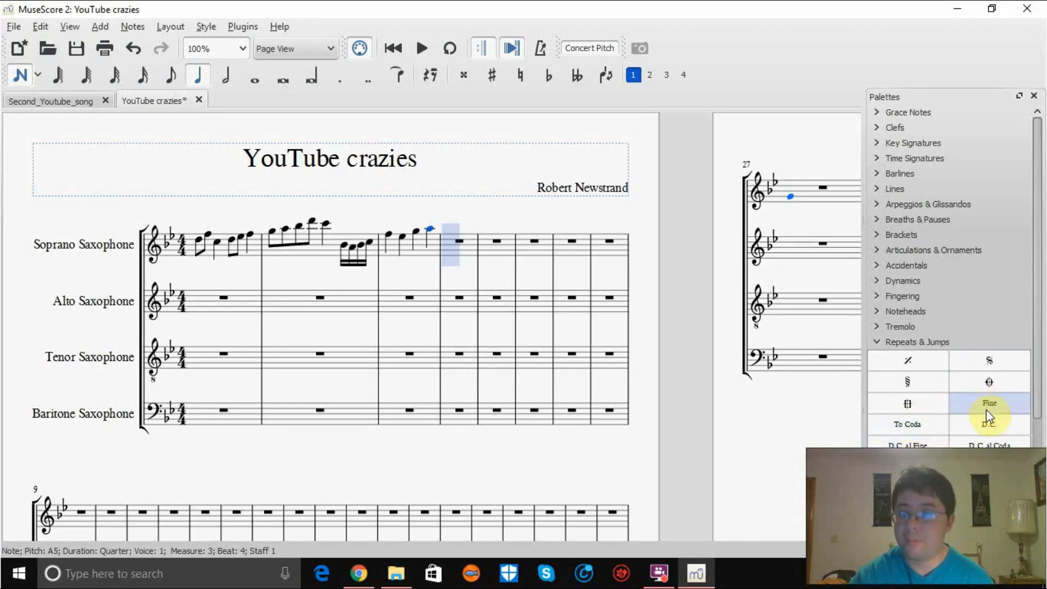
{"action": "scroll", "coordinate": [905, 443], "scroll_direction": "down", "scroll_amount": 1}
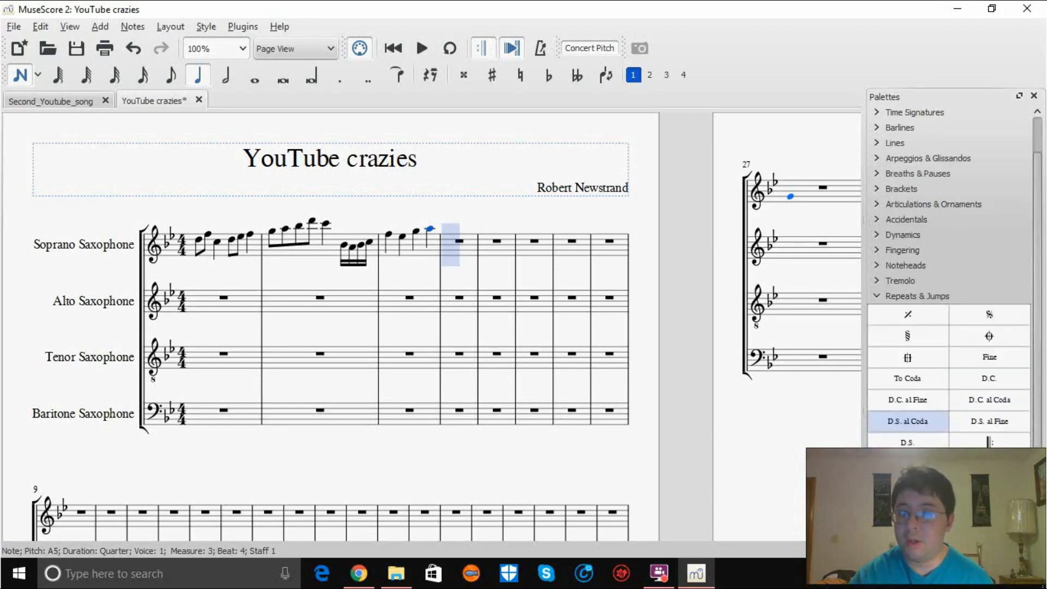
{"action": "left_click", "coordinate": [877, 296]}
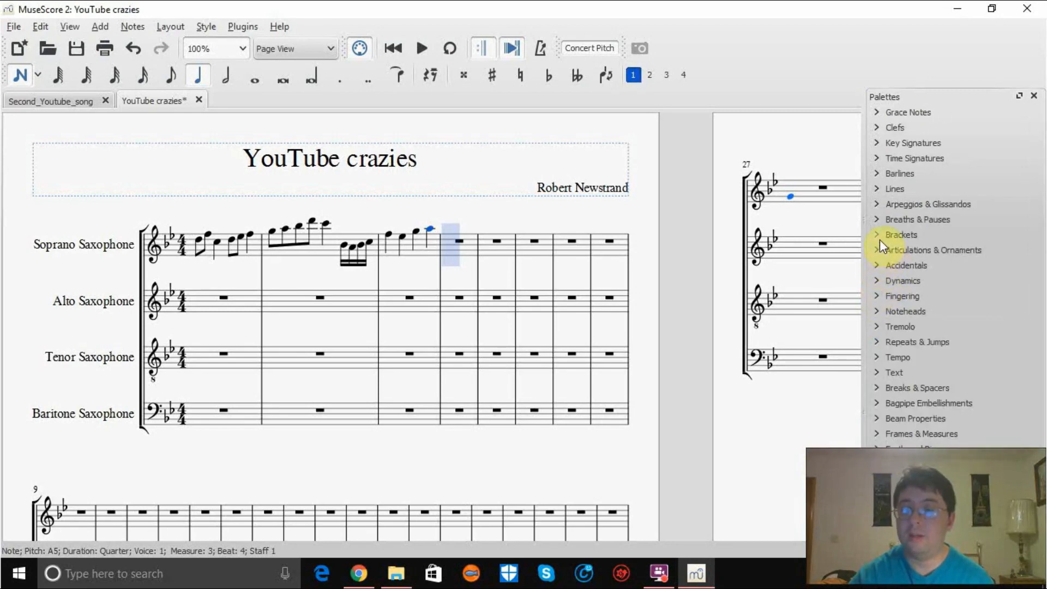
{"action": "left_click", "coordinate": [876, 203]}
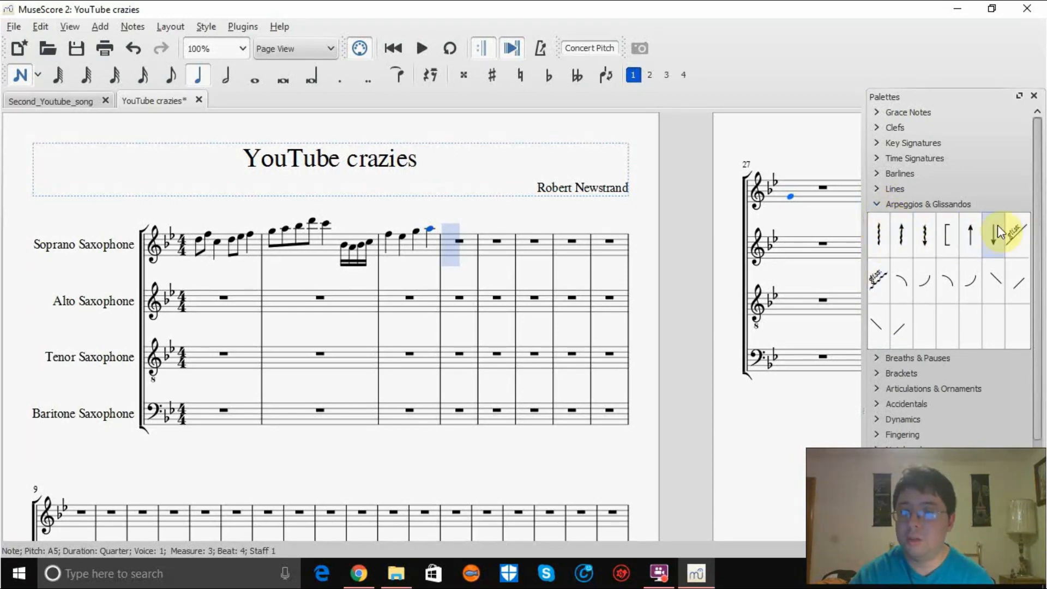
{"action": "left_click", "coordinate": [884, 206]}
{"action": "left_click", "coordinate": [878, 190]}
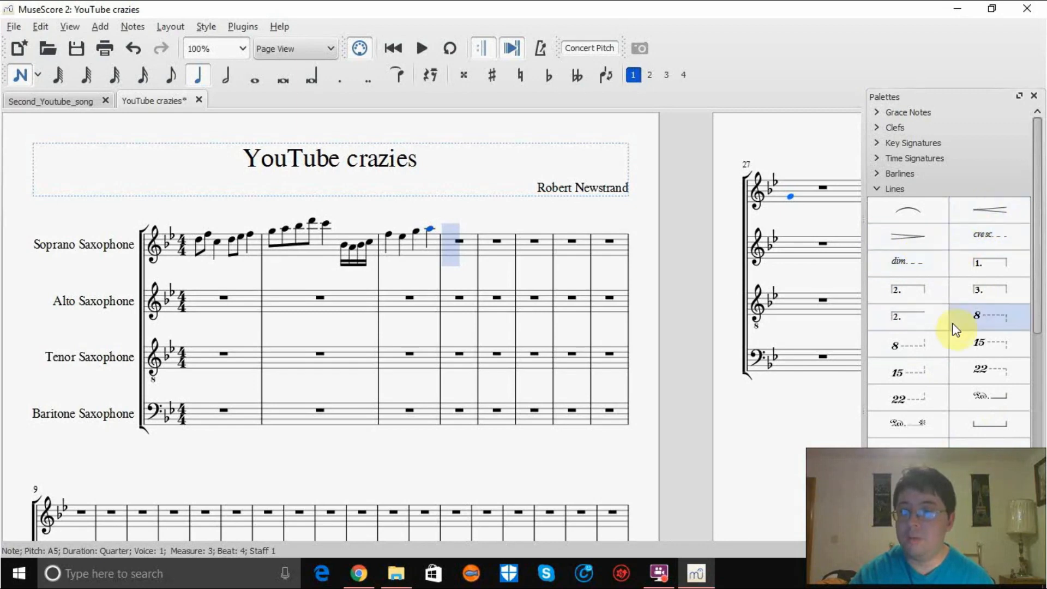
{"action": "scroll", "coordinate": [955, 330], "scroll_direction": "down", "scroll_amount": 5}
{"action": "scroll", "coordinate": [955, 330], "scroll_direction": "up", "scroll_amount": 8}
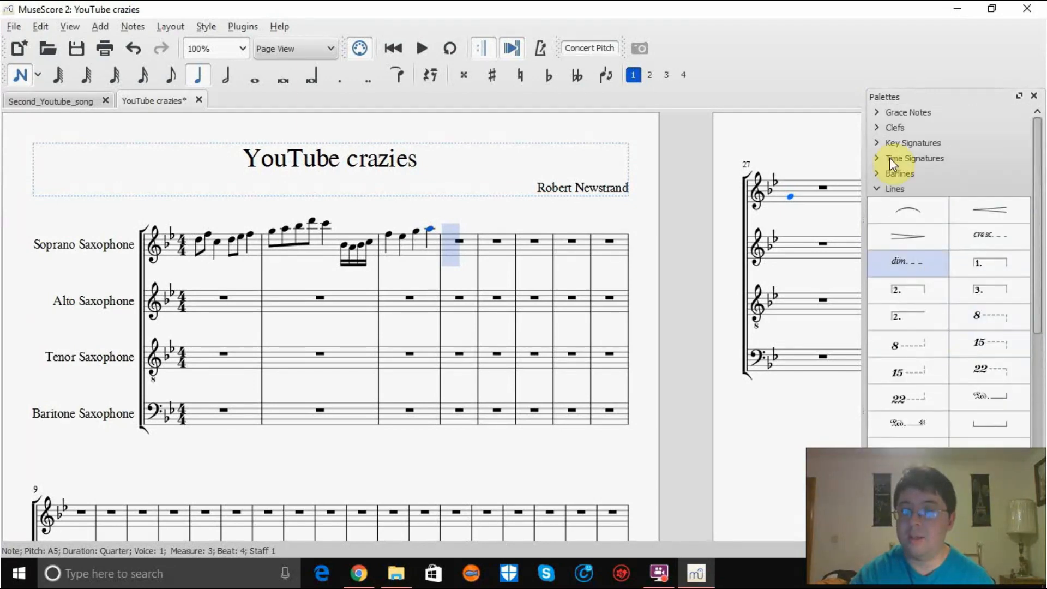
{"action": "left_click", "coordinate": [878, 187]}
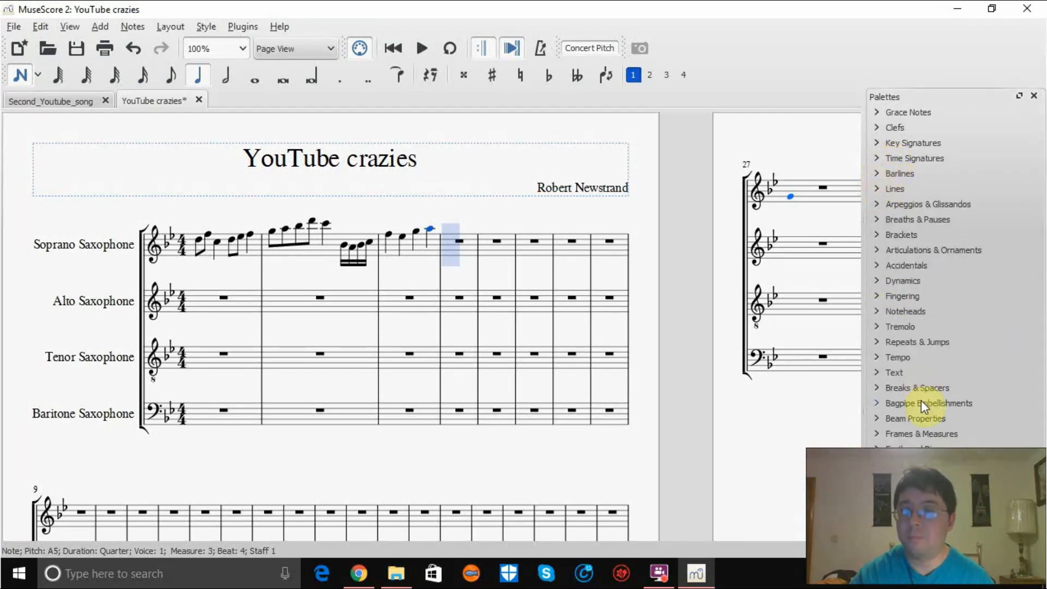
Step: Look through the Bagpipe Embellishments palette and the available time signatures
{"action": "left_click", "coordinate": [876, 404]}
{"action": "scroll", "coordinate": [927, 442], "scroll_direction": "down", "scroll_amount": 10}
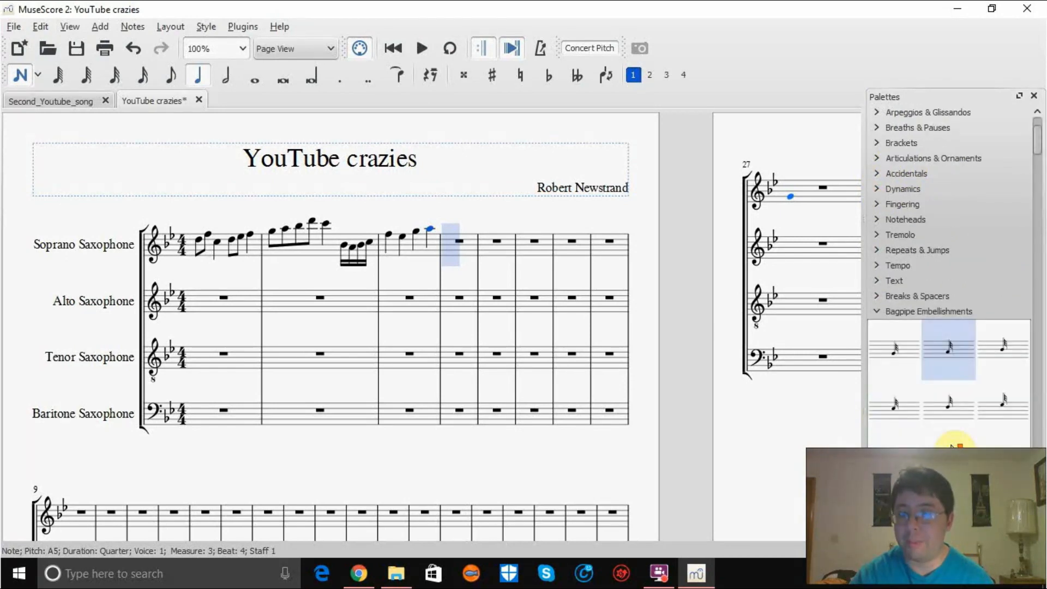
{"action": "scroll", "coordinate": [951, 443], "scroll_direction": "down", "scroll_amount": 8}
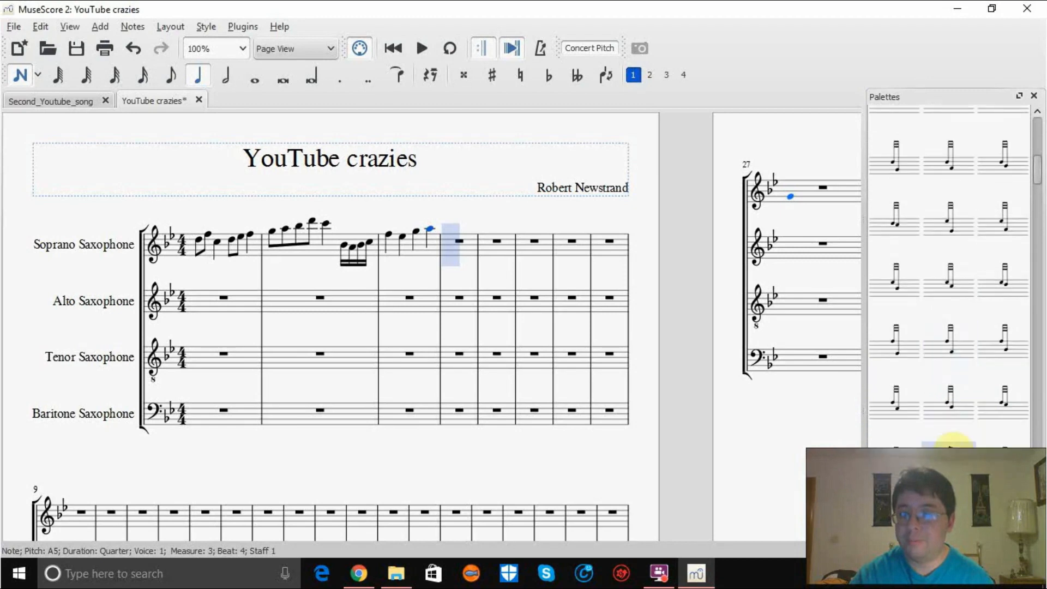
{"action": "scroll", "coordinate": [952, 443], "scroll_direction": "down", "scroll_amount": 6}
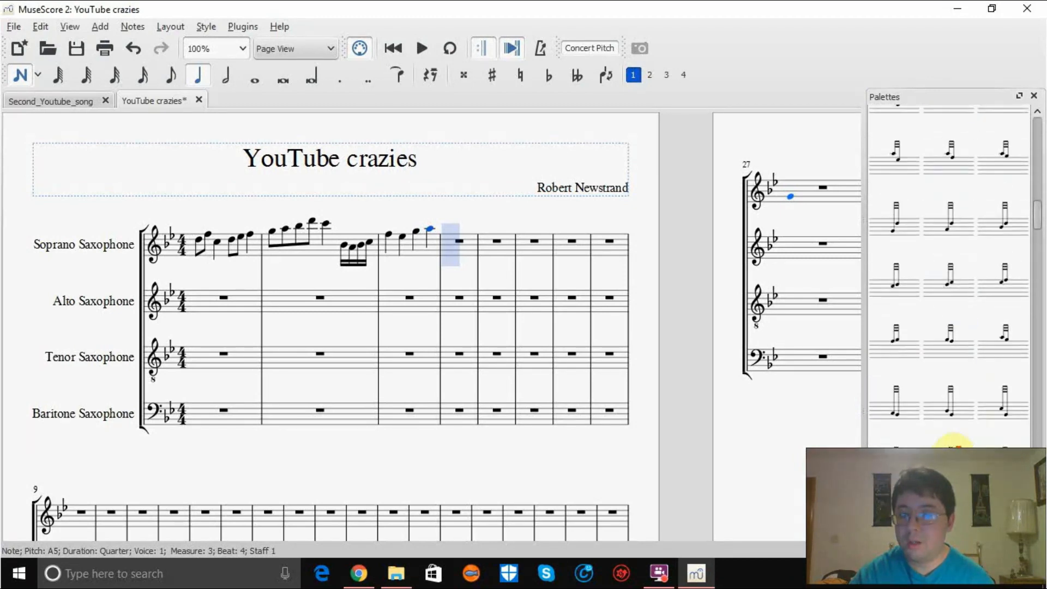
{"action": "scroll", "coordinate": [943, 416], "scroll_direction": "up", "scroll_amount": 10}
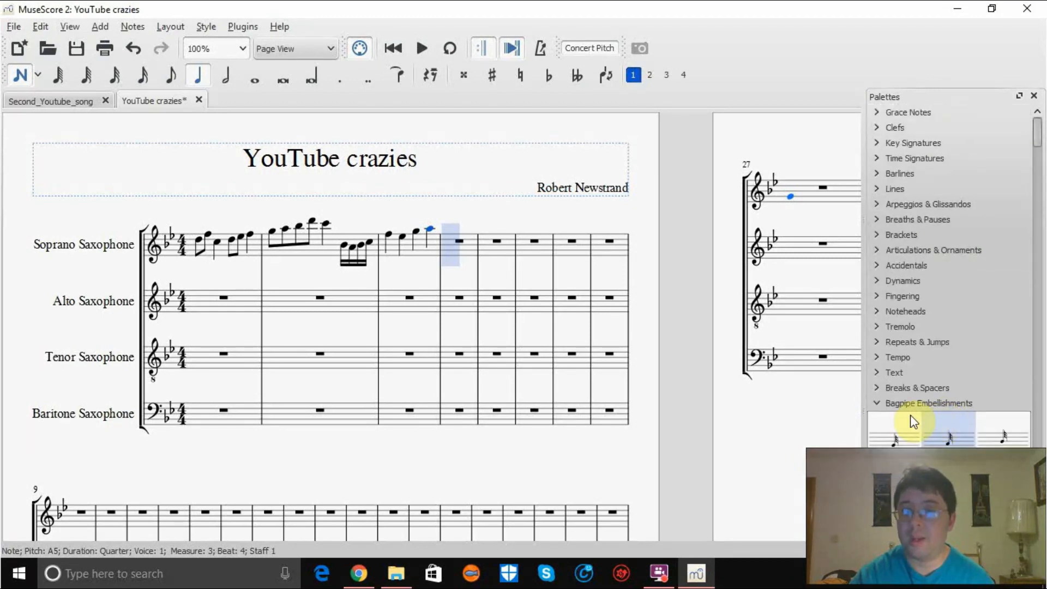
{"action": "left_click", "coordinate": [879, 404]}
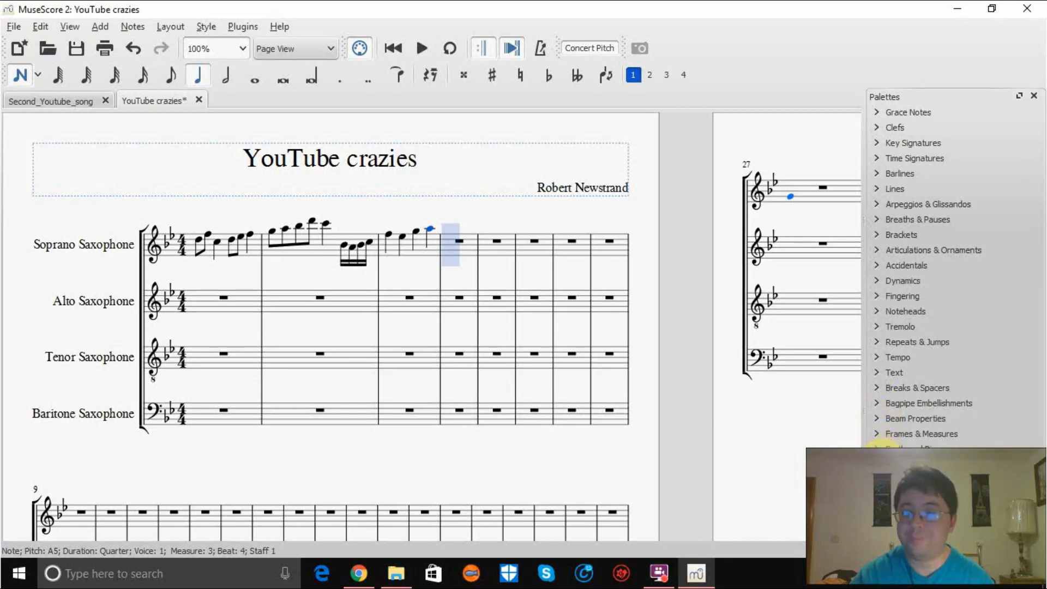
{"action": "left_click", "coordinate": [878, 162]}
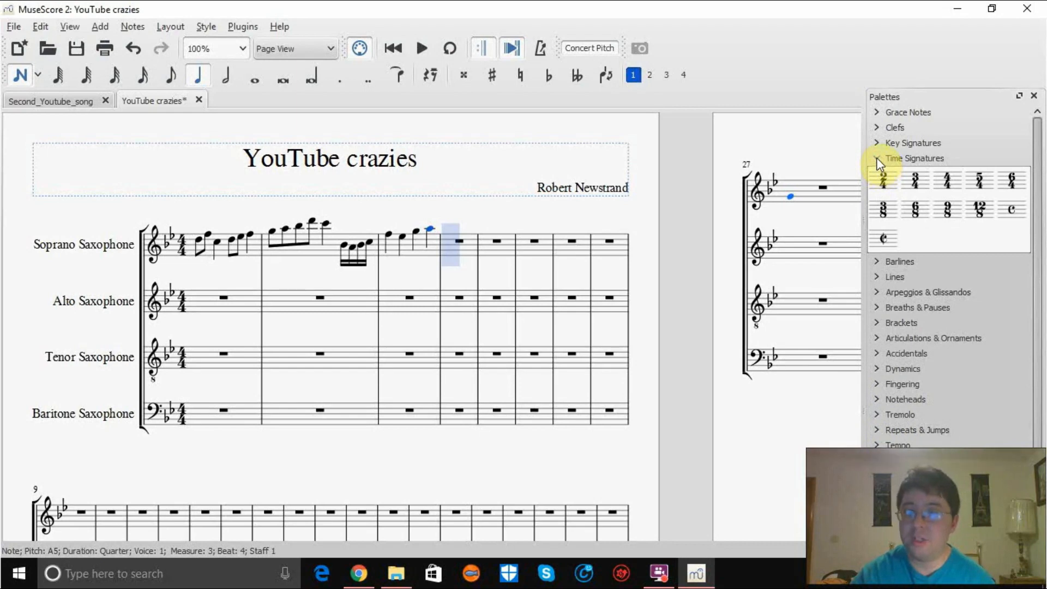
{"action": "left_click", "coordinate": [876, 158]}
{"action": "left_click", "coordinate": [876, 158]}
{"action": "left_click", "coordinate": [876, 158]}
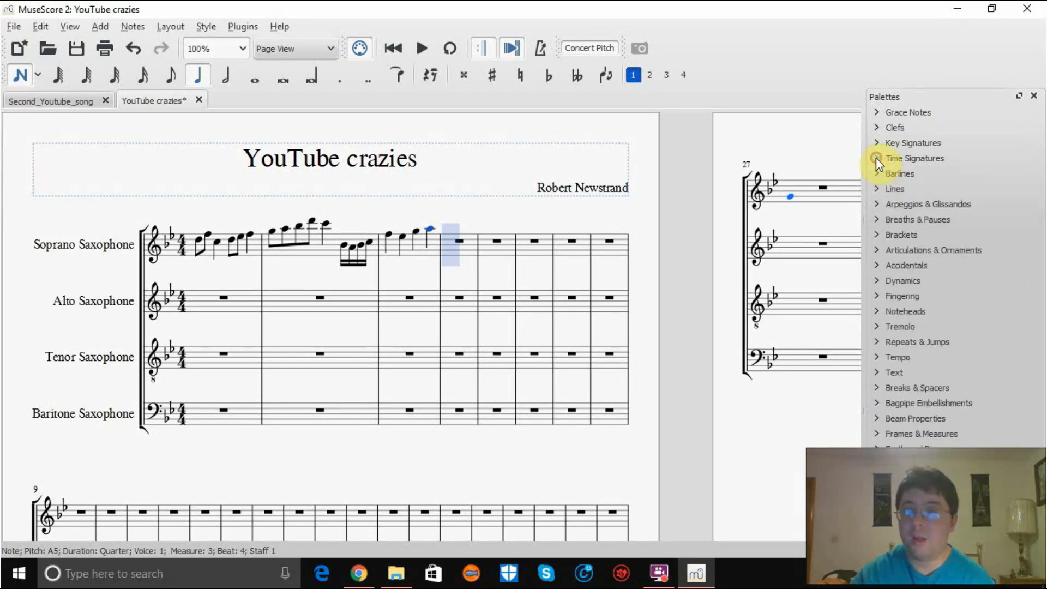
Step: Add a crescendo hairpin below measure 3 in both the Soprano Saxophone and Alto Saxophone staves
{"action": "left_click", "coordinate": [875, 189]}
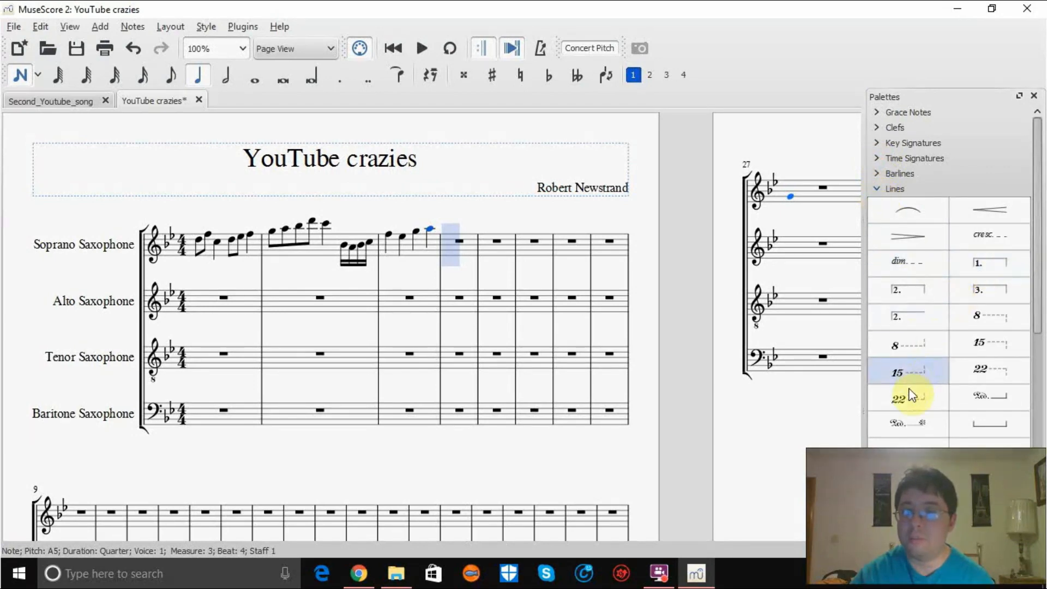
{"action": "scroll", "coordinate": [920, 366], "scroll_direction": "down", "scroll_amount": 1}
{"action": "scroll", "coordinate": [920, 366], "scroll_direction": "down", "scroll_amount": 2}
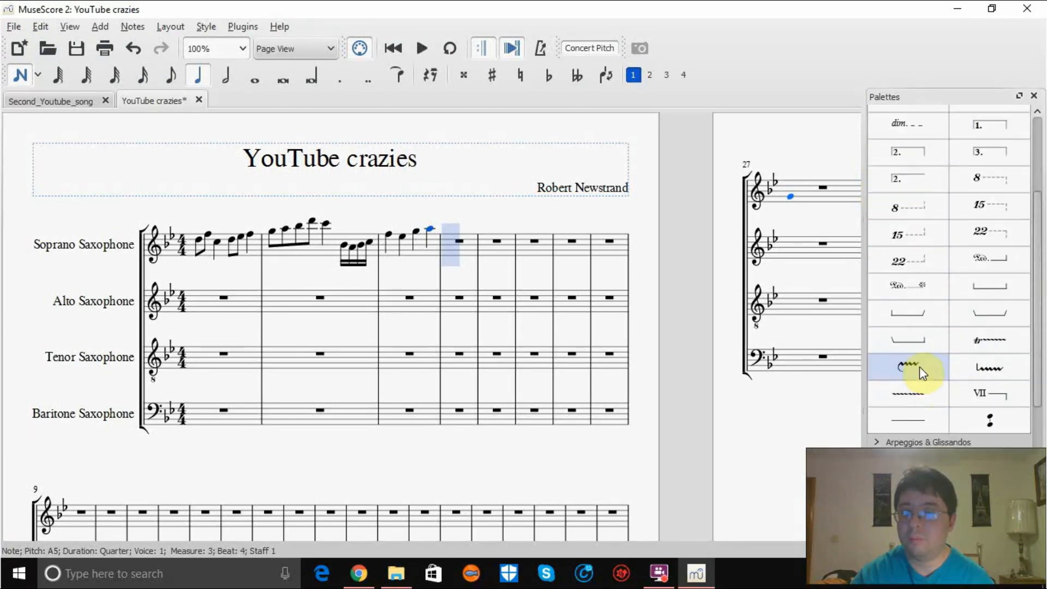
{"action": "scroll", "coordinate": [915, 372], "scroll_direction": "up", "scroll_amount": 2}
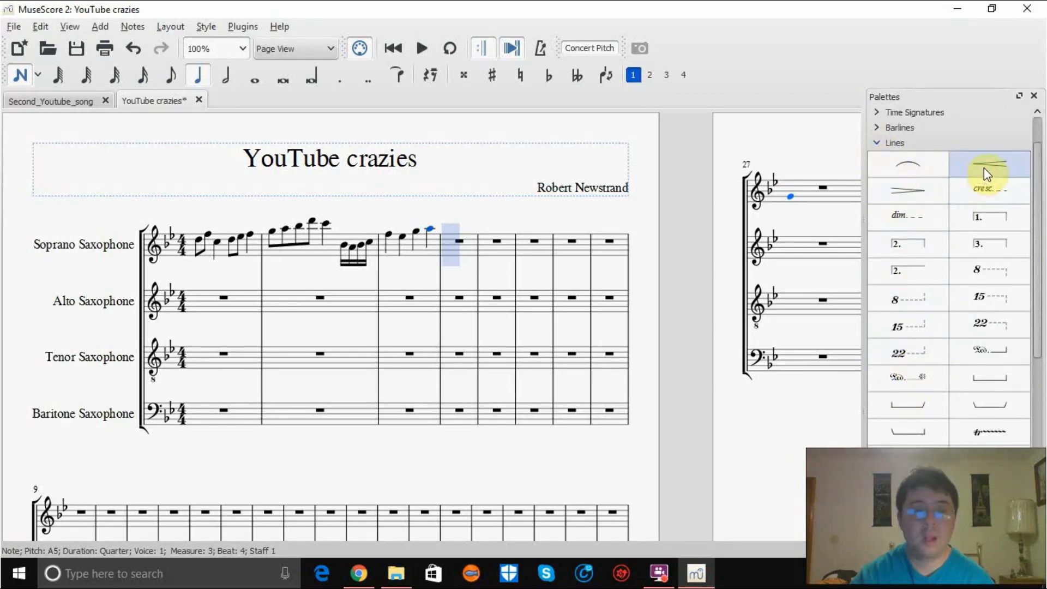
{"action": "left_click_drag", "start_coordinate": [984, 168], "coordinate": [388, 276]}
{"action": "left_click_drag", "start_coordinate": [977, 175], "coordinate": [391, 325]}
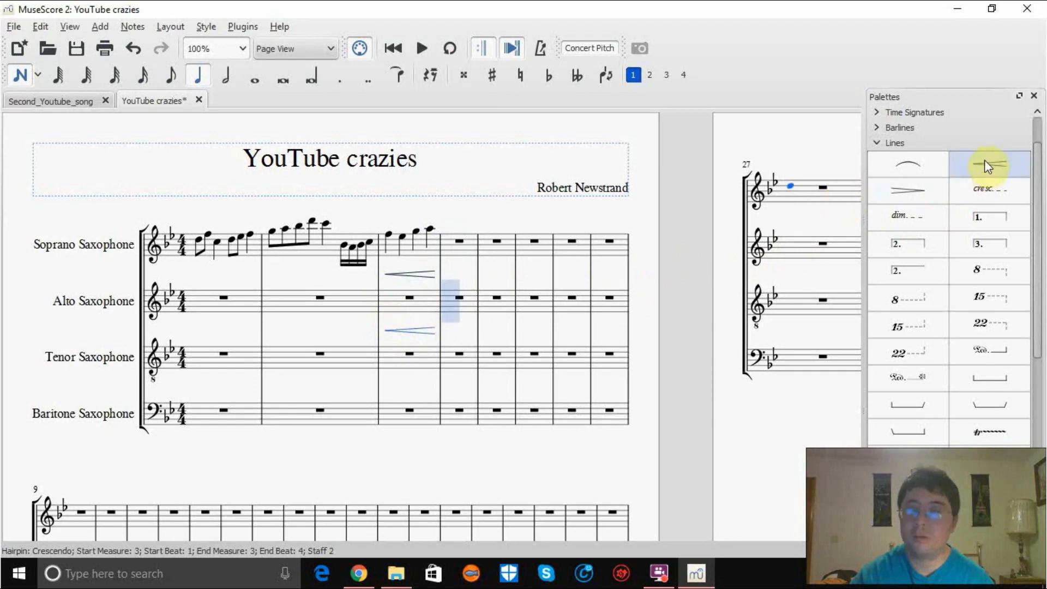
Step: Add a crescendo hairpin below measure 3 in both the Tenor Saxophone and Baritone Saxophone staves
{"action": "left_click_drag", "start_coordinate": [986, 163], "coordinate": [388, 374]}
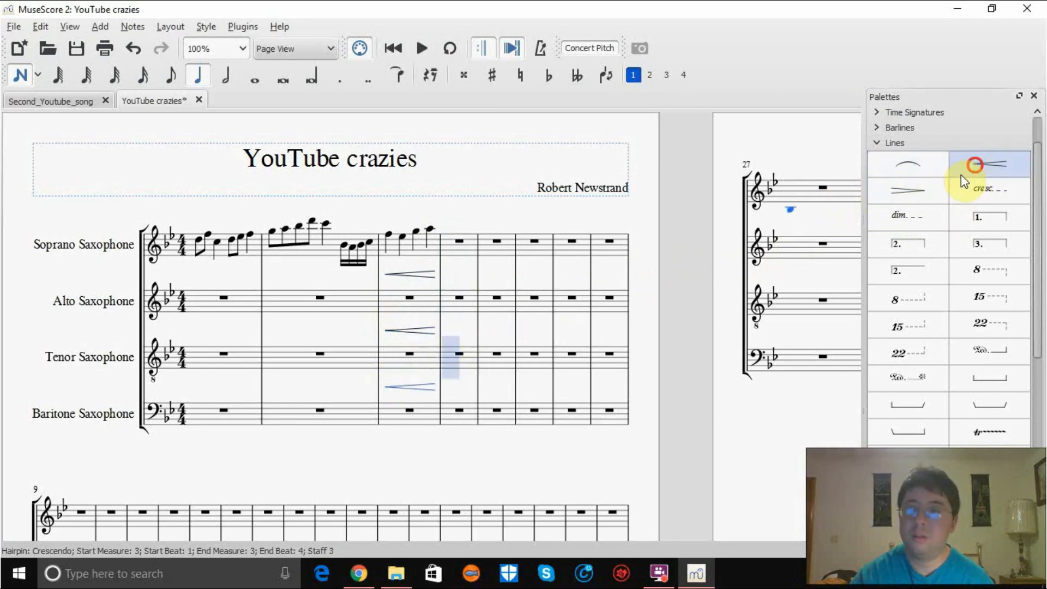
{"action": "left_click_drag", "start_coordinate": [965, 173], "coordinate": [390, 444]}
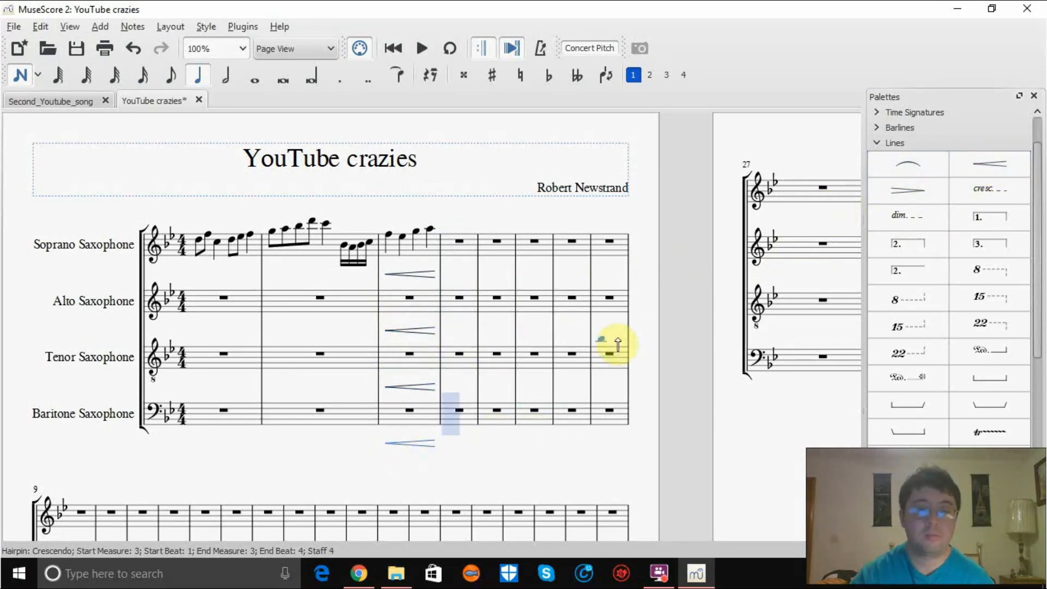
{"action": "left_click", "coordinate": [879, 147]}
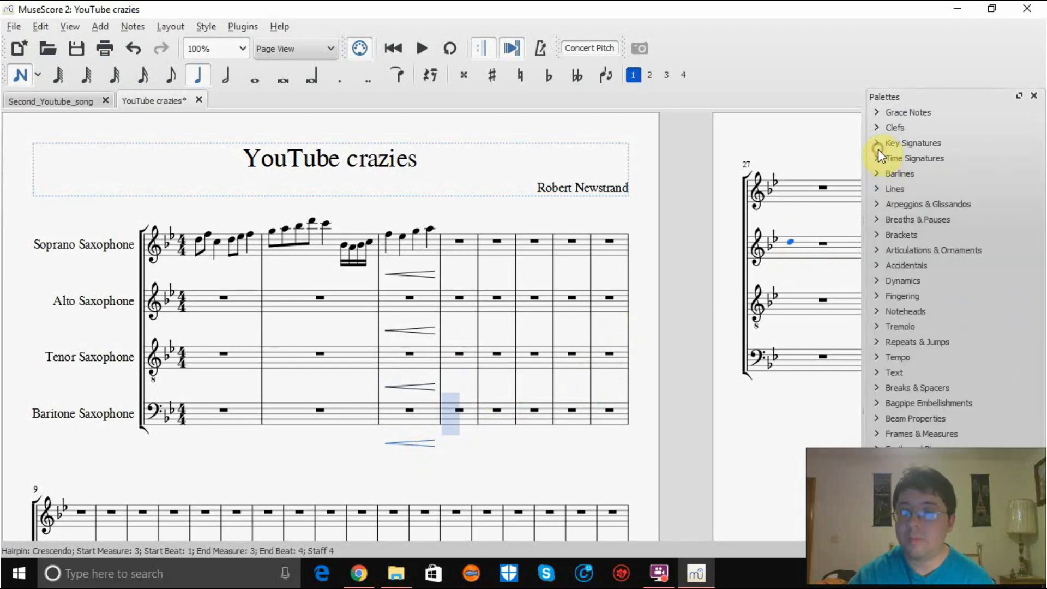
Step: Add ff dynamics at the start of measure 4 for Soprano, Alto and Tenor Saxophone, and f for Baritone Saxophone
{"action": "left_click", "coordinate": [877, 281]}
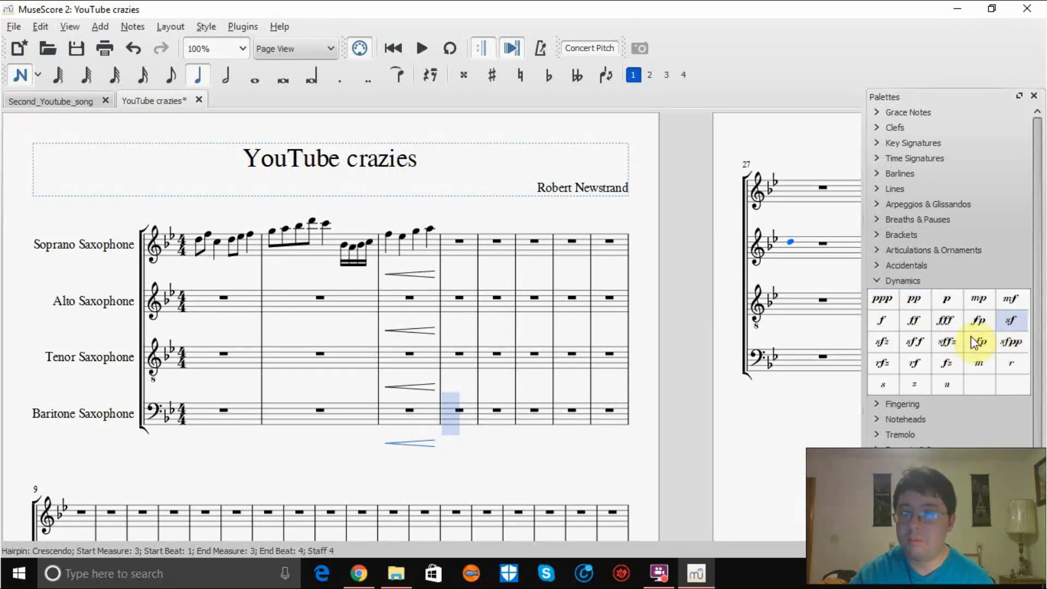
{"action": "left_click_drag", "start_coordinate": [912, 325], "coordinate": [465, 281]}
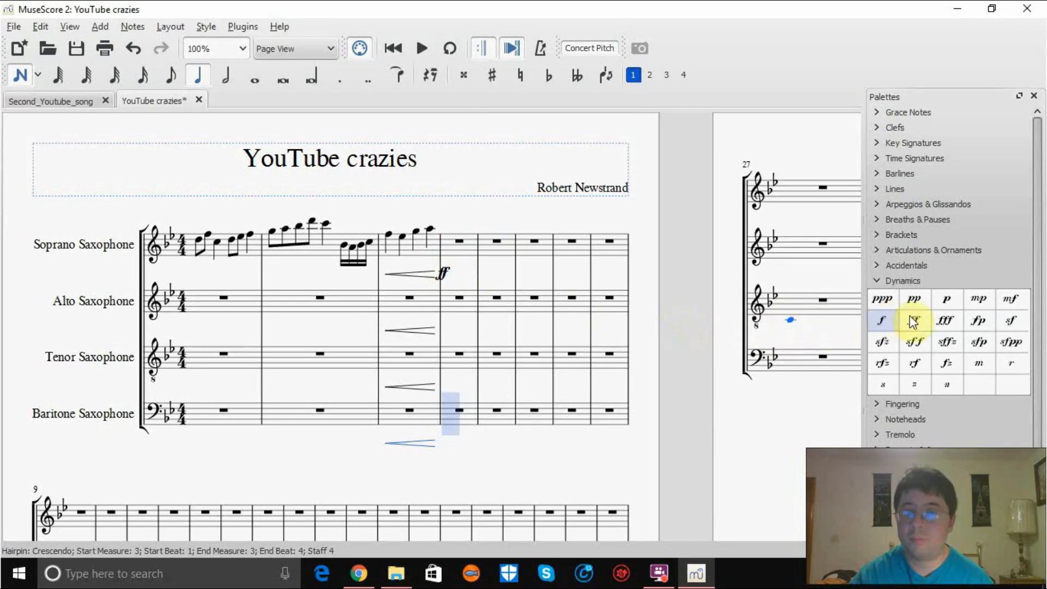
{"action": "left_click_drag", "start_coordinate": [911, 318], "coordinate": [454, 329]}
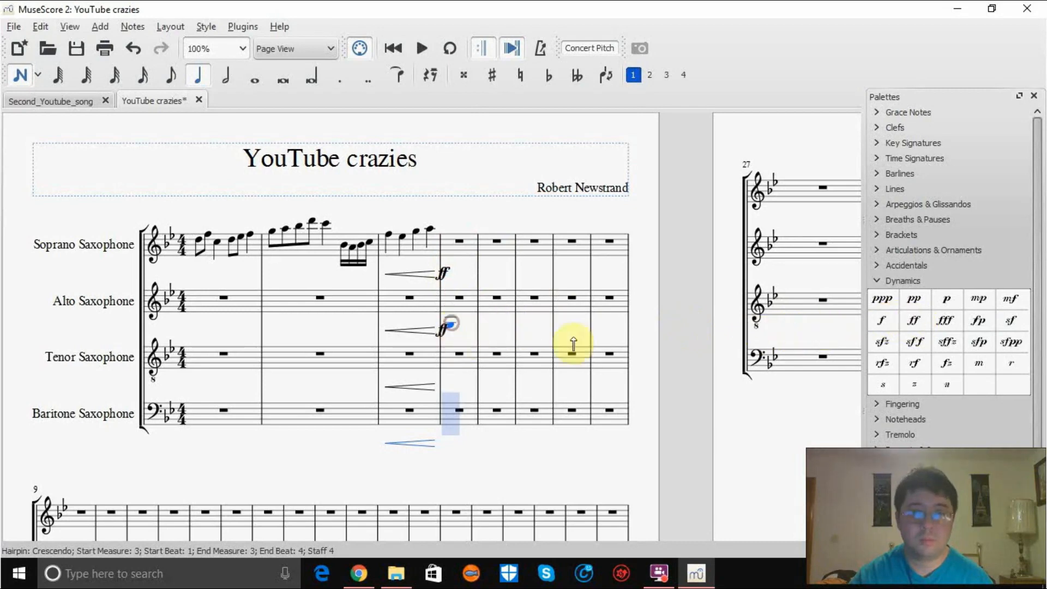
{"action": "left_click_drag", "start_coordinate": [912, 323], "coordinate": [450, 378]}
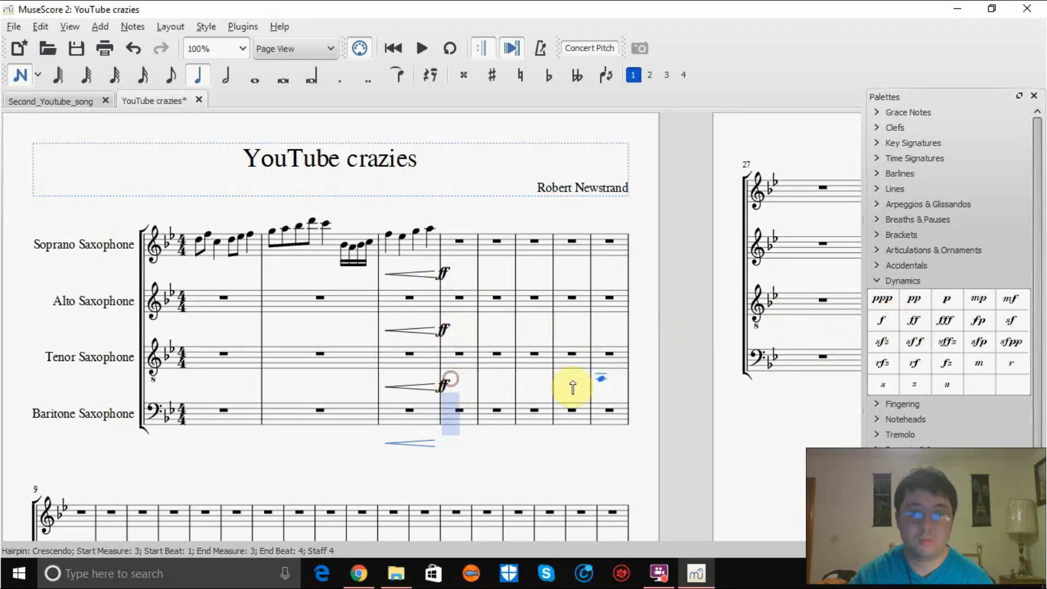
{"action": "left_click", "coordinate": [889, 322]}
{"action": "left_click_drag", "start_coordinate": [891, 323], "coordinate": [451, 441]}
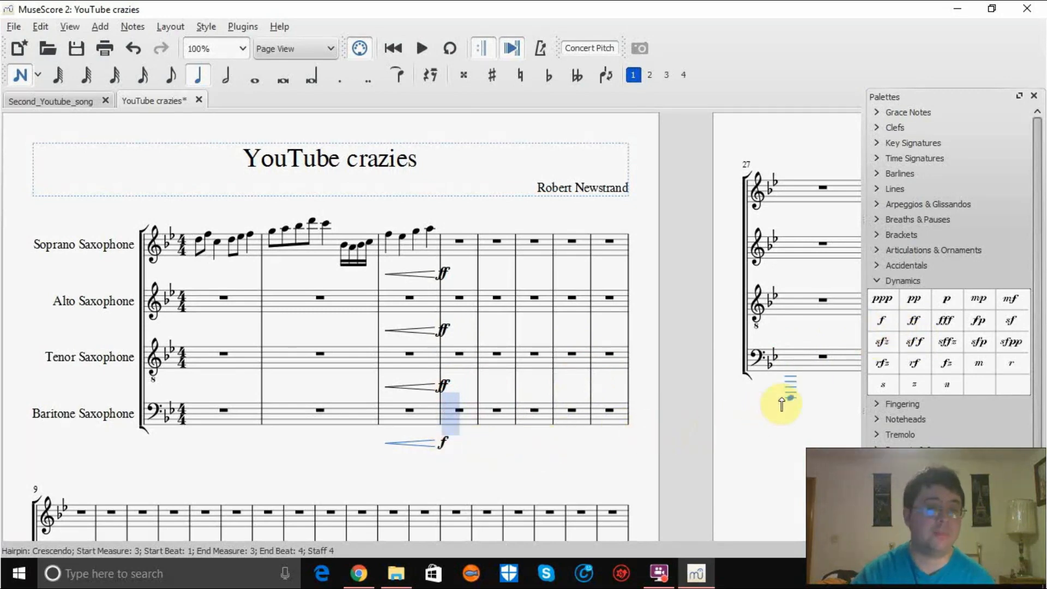
Step: Show the Play Panel for the YouTube crazies score
{"action": "left_click_drag", "start_coordinate": [782, 404], "coordinate": [184, 303]}
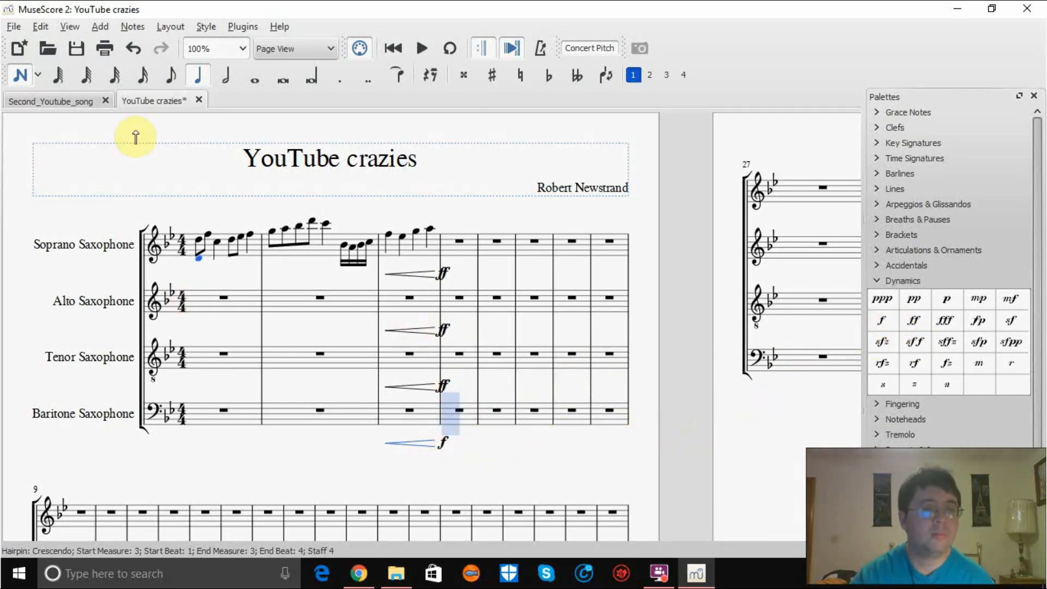
{"action": "left_click", "coordinate": [70, 28]}
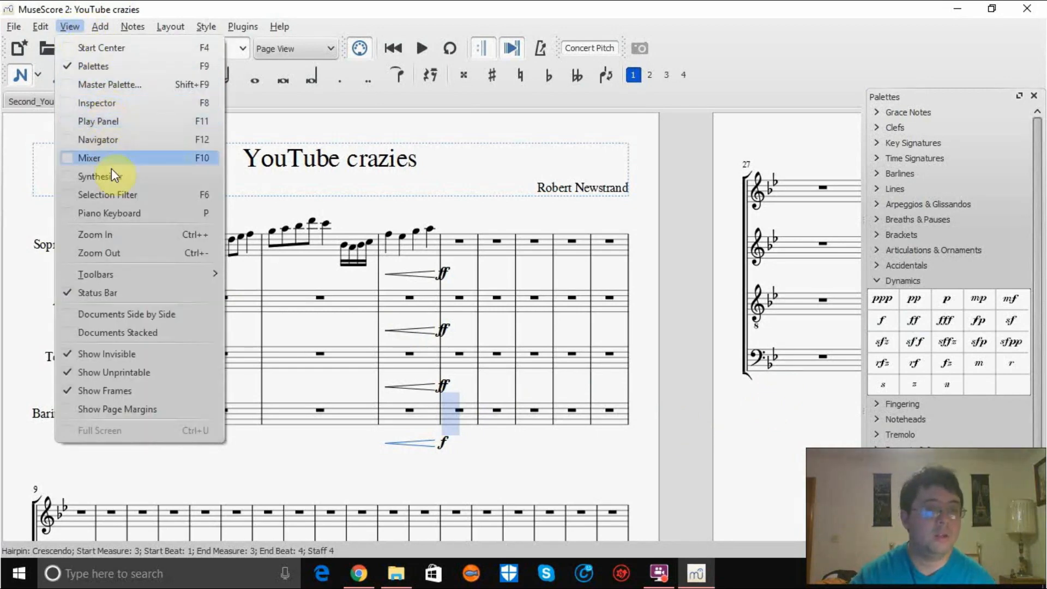
{"action": "left_click", "coordinate": [100, 122]}
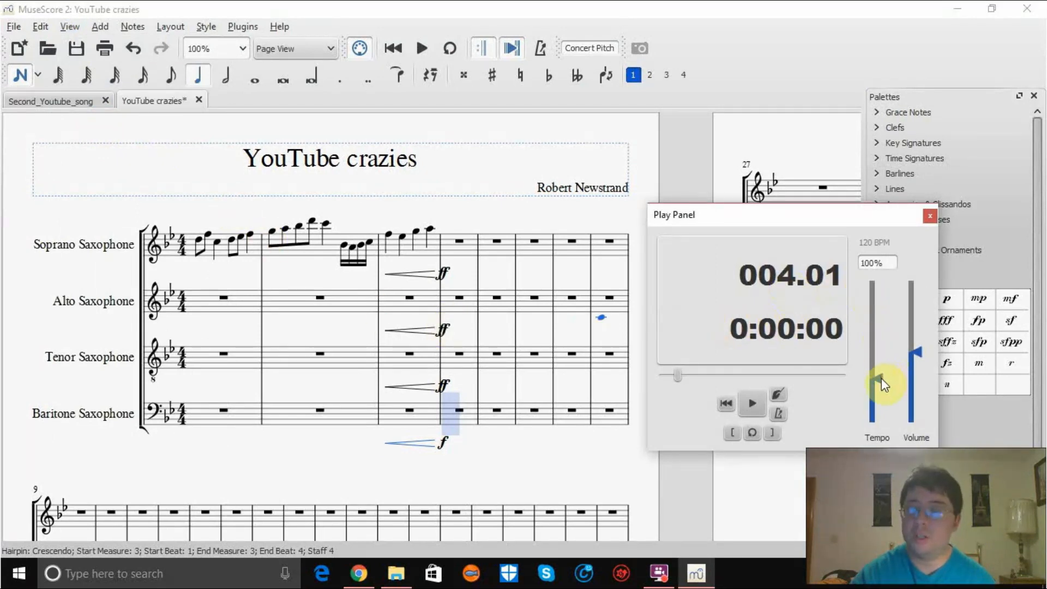
{"action": "left_click", "coordinate": [96, 37]}
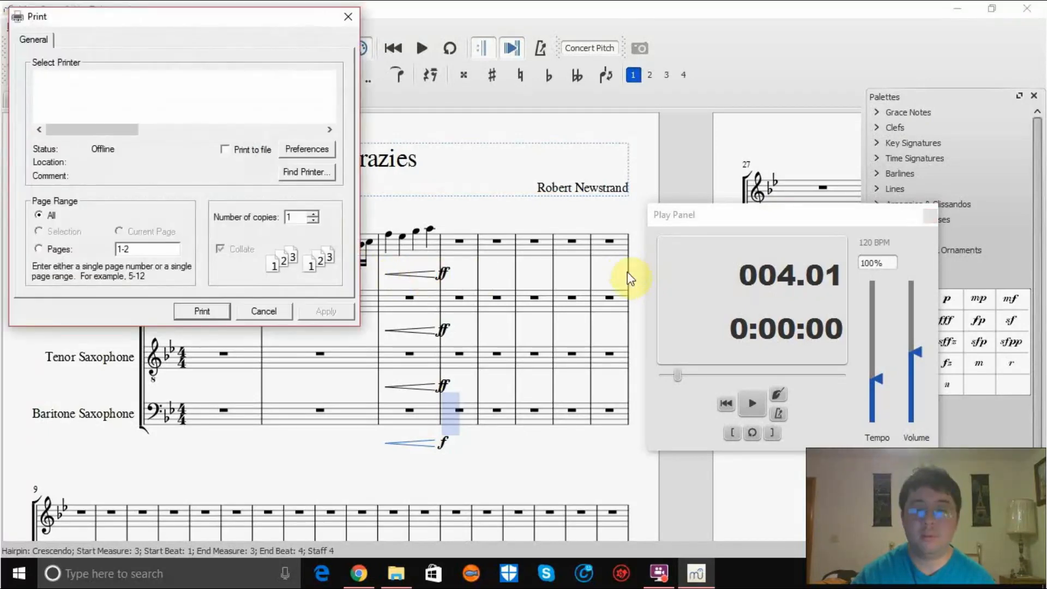
{"action": "left_click", "coordinate": [266, 310]}
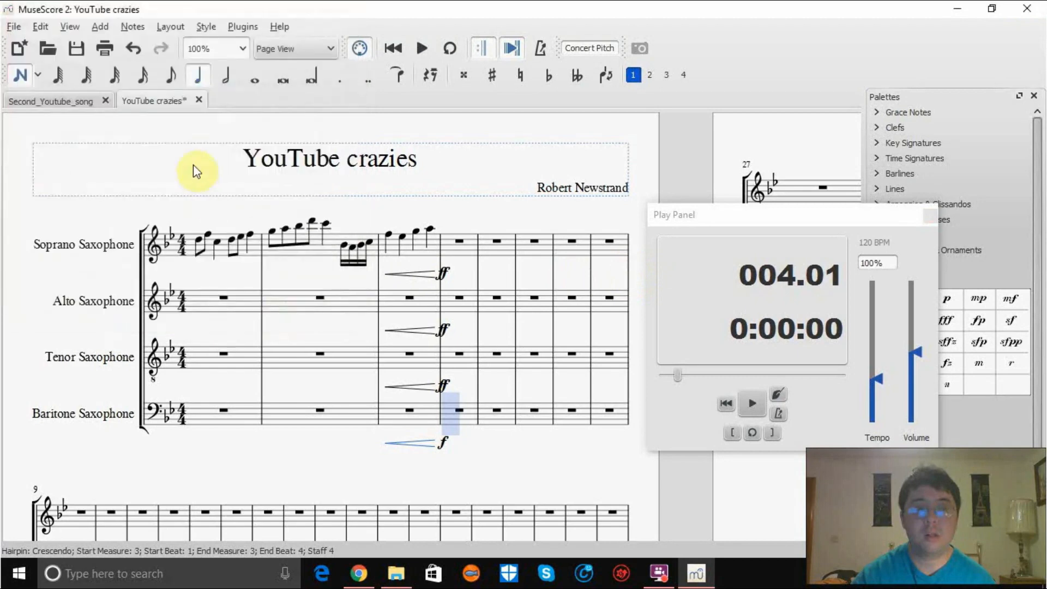
{"action": "left_click", "coordinate": [100, 27]}
{"action": "mouse_move", "coordinate": [70, 27]}
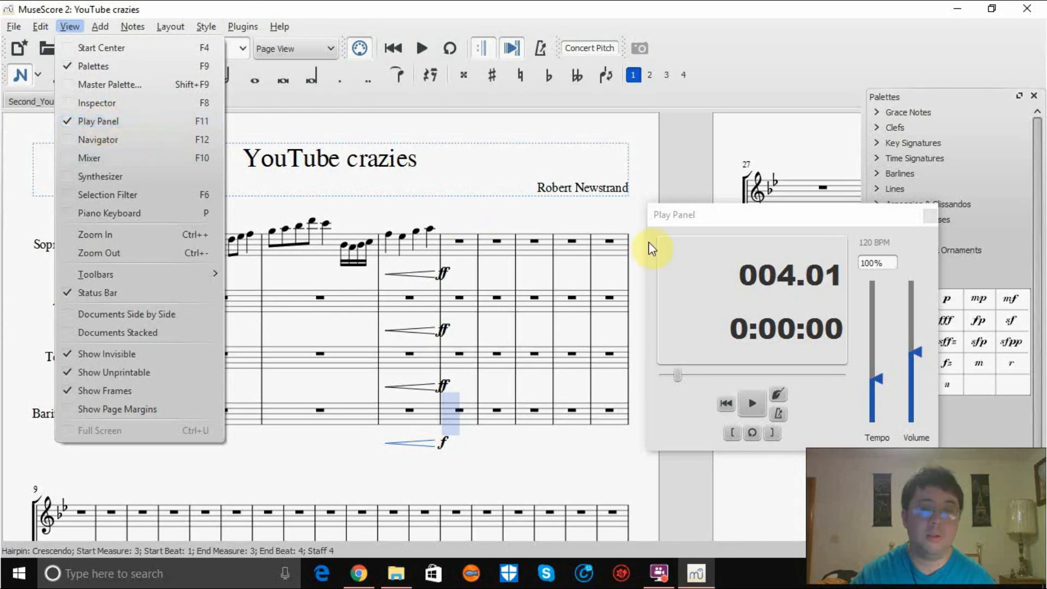
{"action": "left_click", "coordinate": [761, 222]}
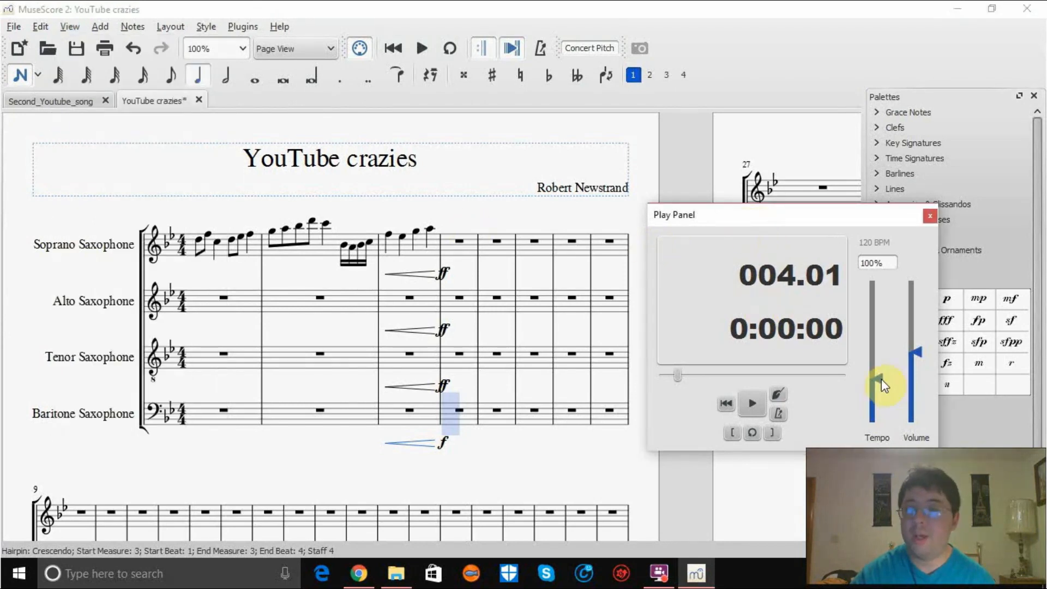
Step: Set the playback tempo to 79% and raise the playback volume
{"action": "left_click_drag", "start_coordinate": [881, 379], "coordinate": [879, 388]}
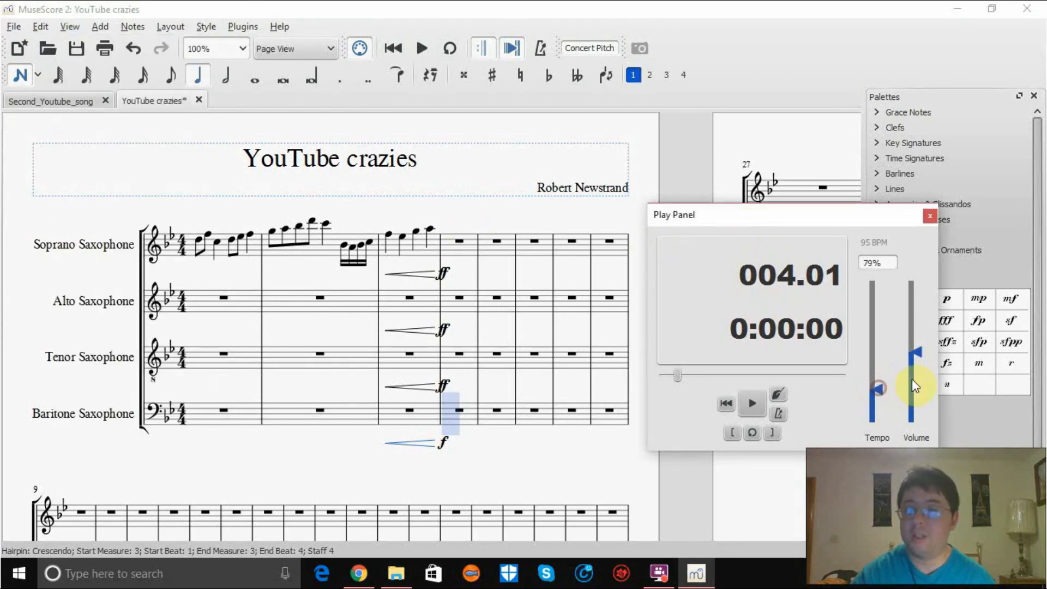
{"action": "left_click_drag", "start_coordinate": [918, 337], "coordinate": [918, 329]}
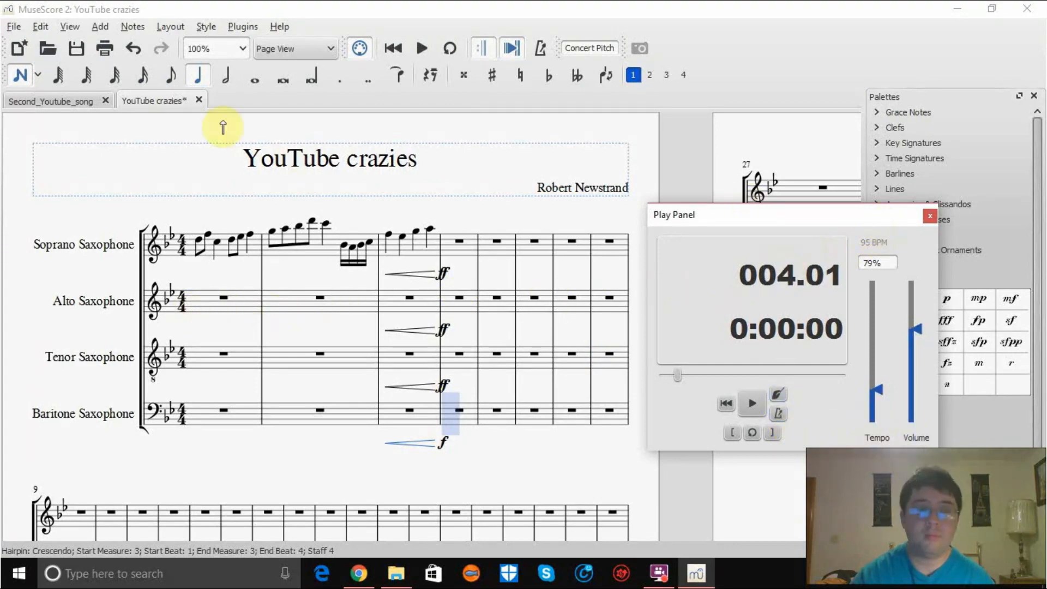
Step: Set up the Second_Youtube_song score to play from its first flute note with the count-in turned on
{"action": "left_click", "coordinate": [48, 103]}
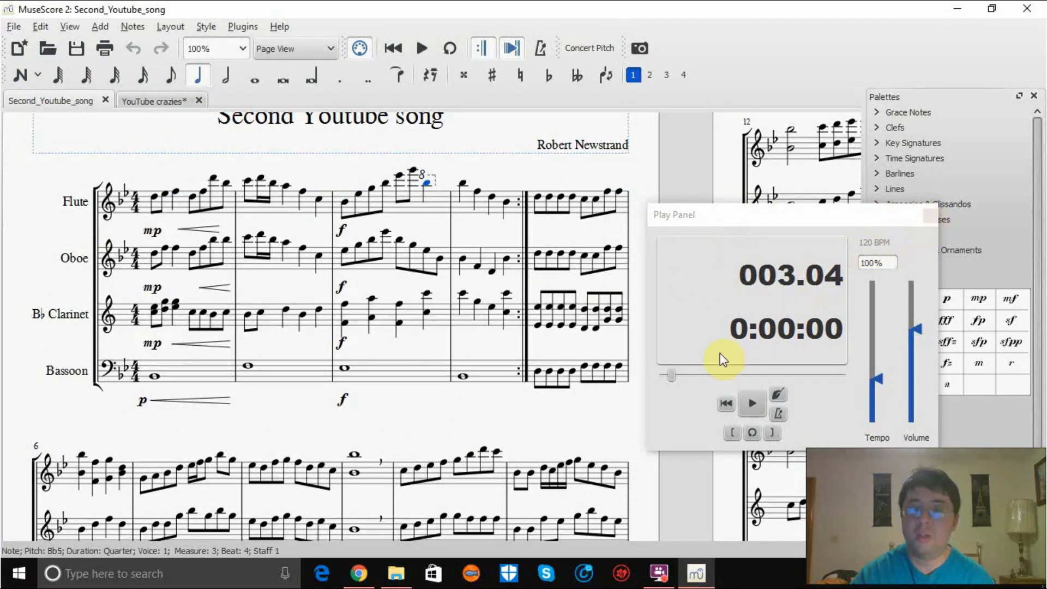
{"action": "left_click_drag", "start_coordinate": [671, 376], "coordinate": [627, 375]}
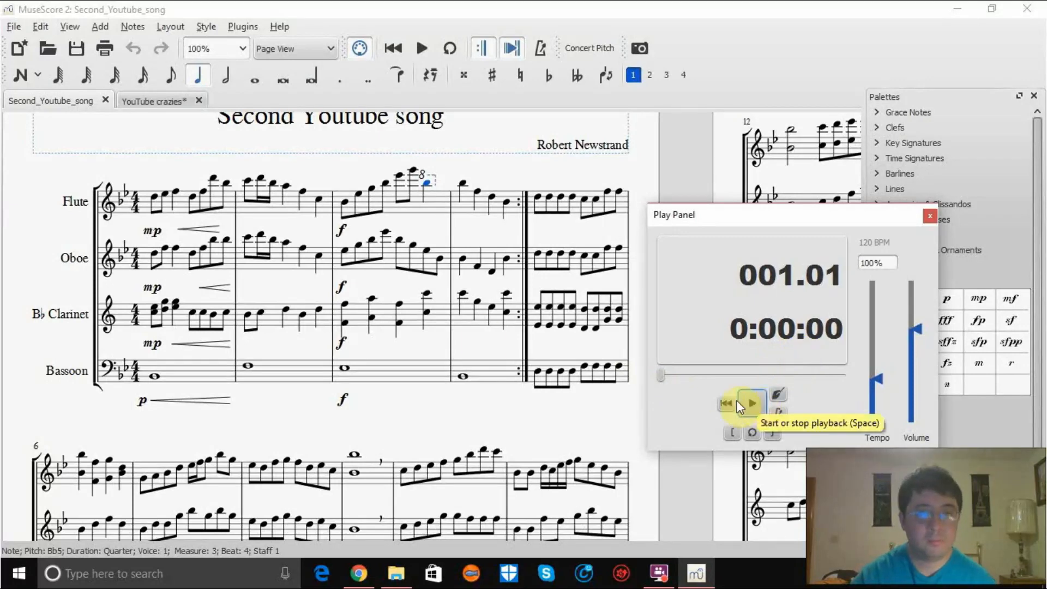
{"action": "left_click", "coordinate": [154, 197]}
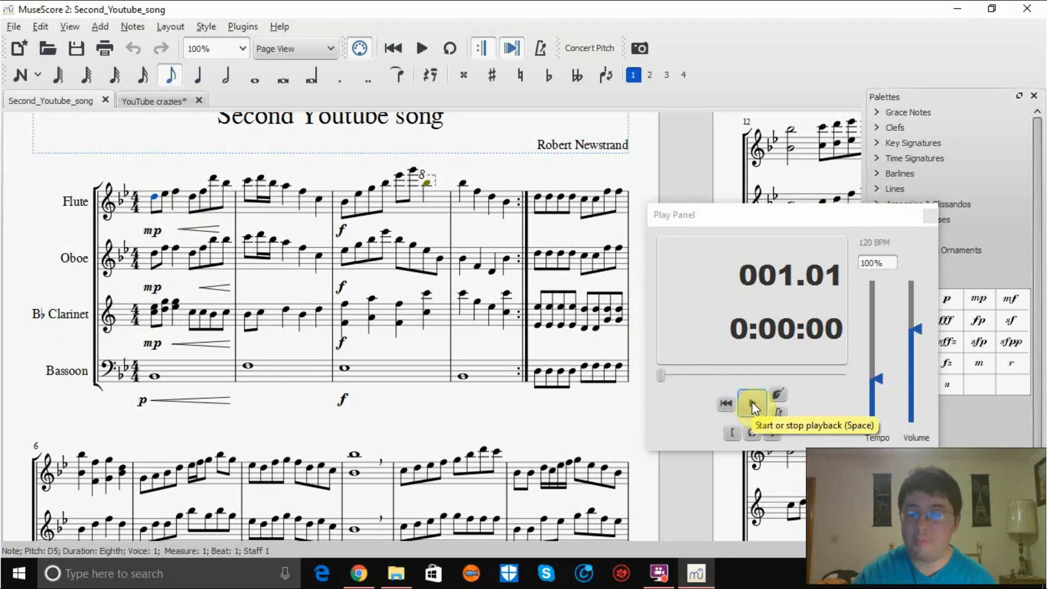
{"action": "left_click", "coordinate": [778, 392]}
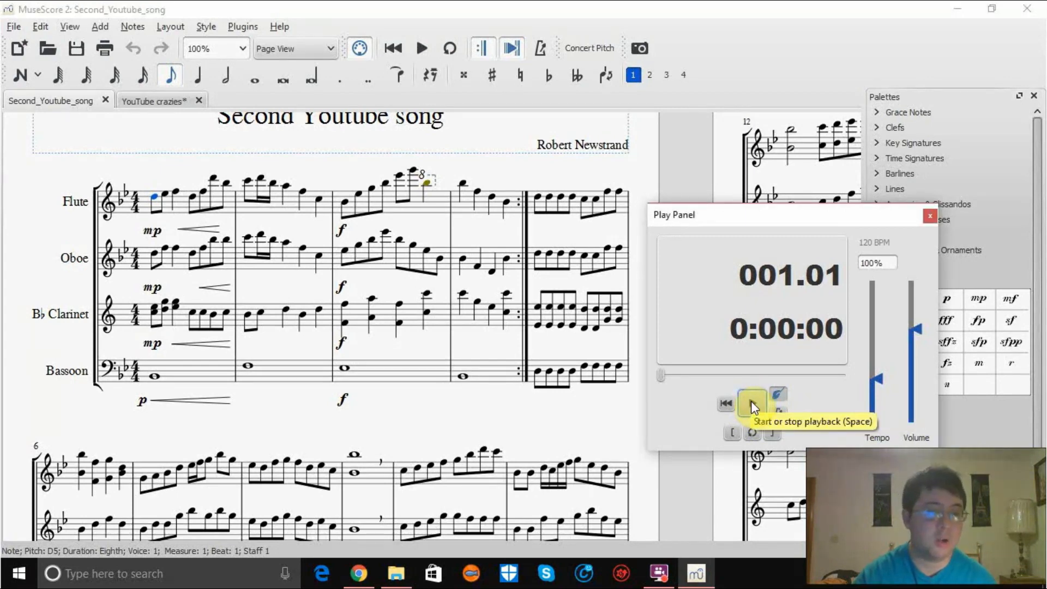
Step: Play the Second_Youtube_song score from the beginning, stop playback in measure 9 and close the Play Panel
{"action": "left_click", "coordinate": [751, 402]}
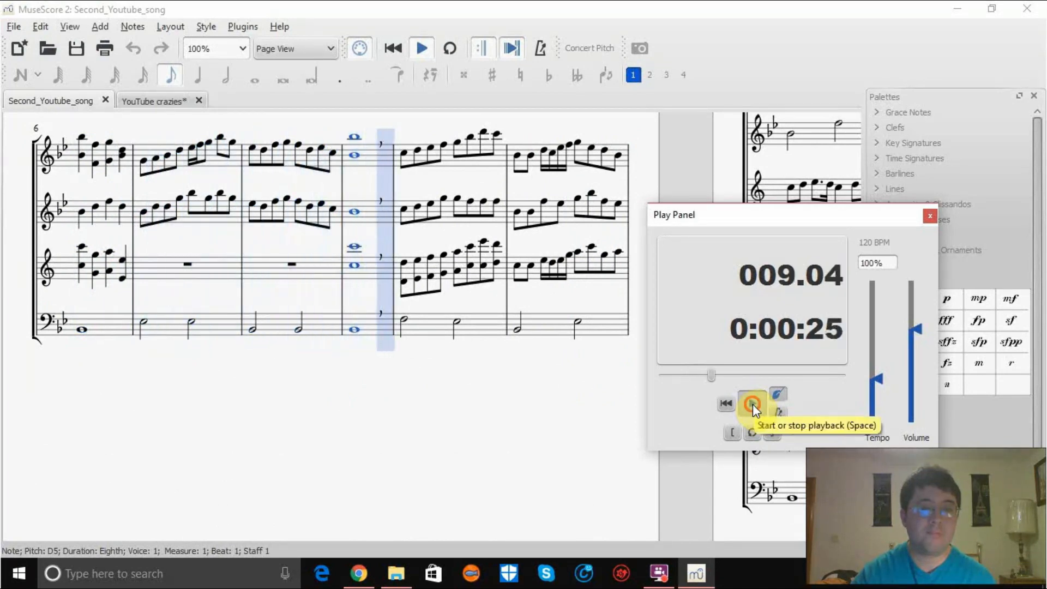
{"action": "left_click", "coordinate": [753, 404]}
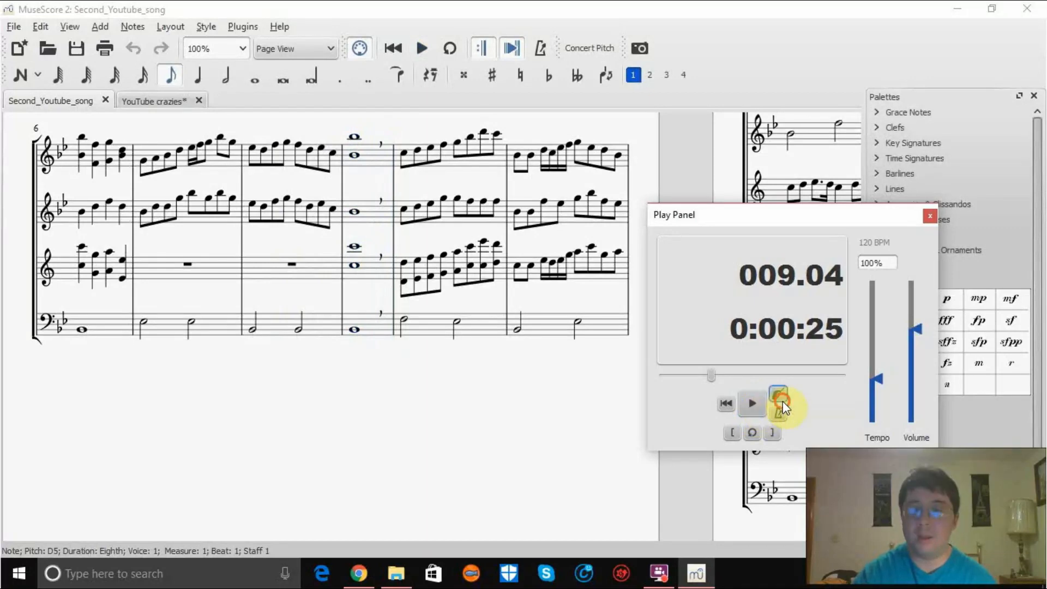
{"action": "left_click", "coordinate": [929, 217]}
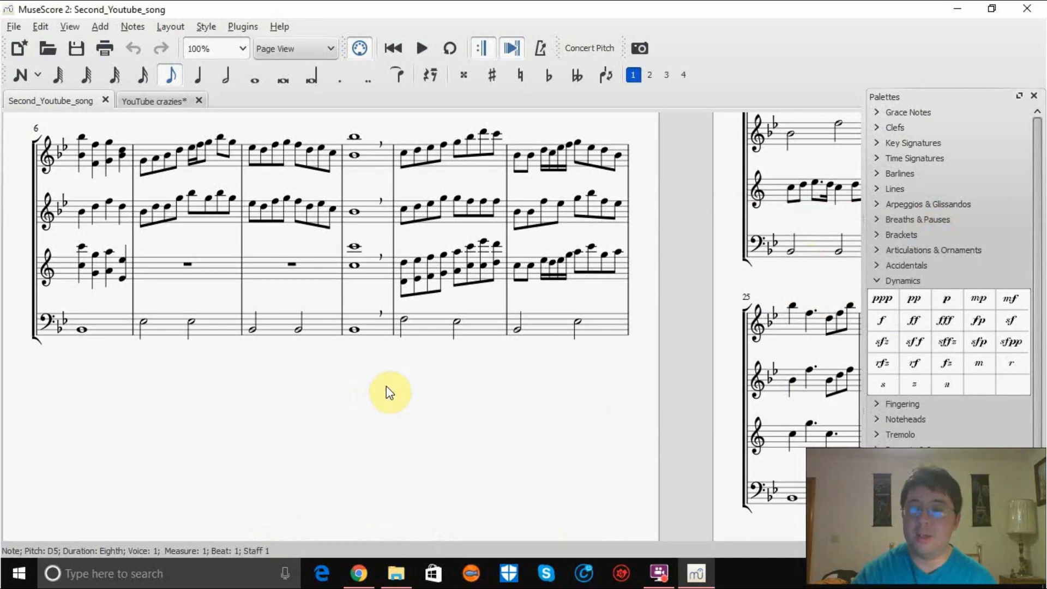
Step: Look at both open scores in turn and return to the YouTube crazies score
{"action": "left_click", "coordinate": [147, 101]}
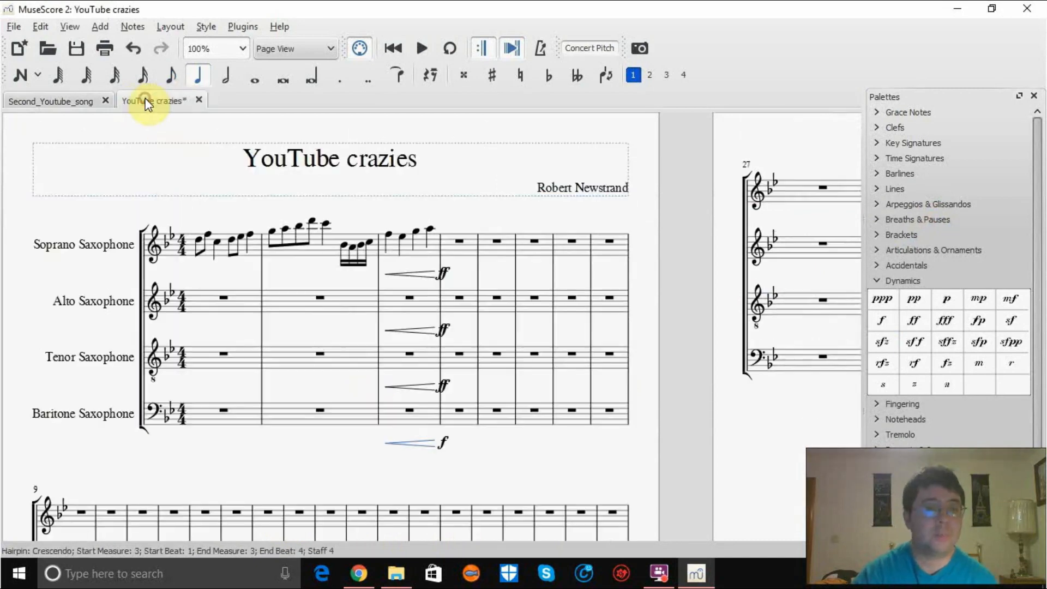
{"action": "left_click", "coordinate": [77, 100]}
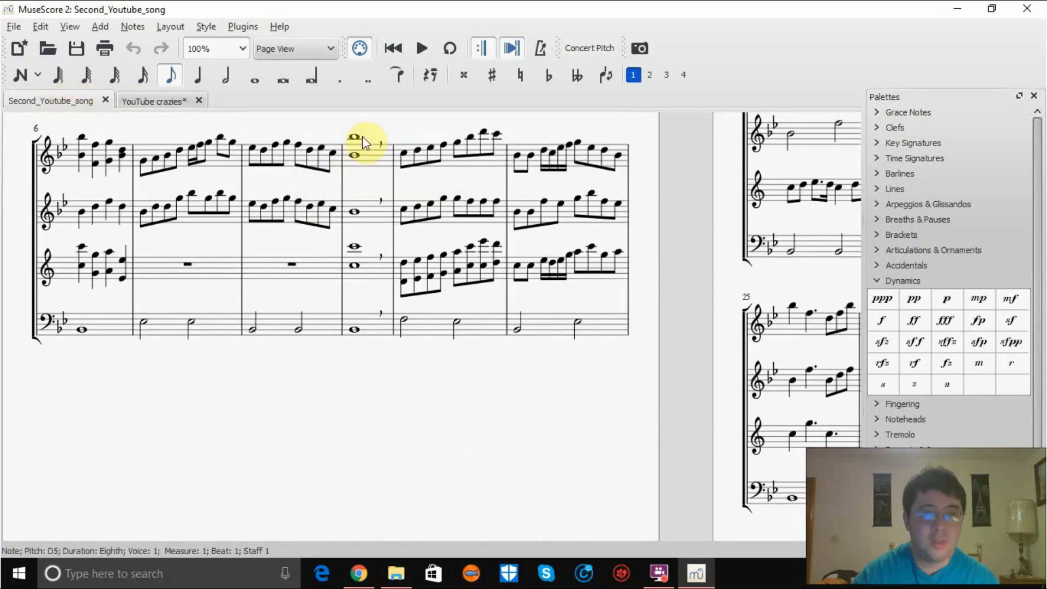
{"action": "left_click", "coordinate": [163, 102]}
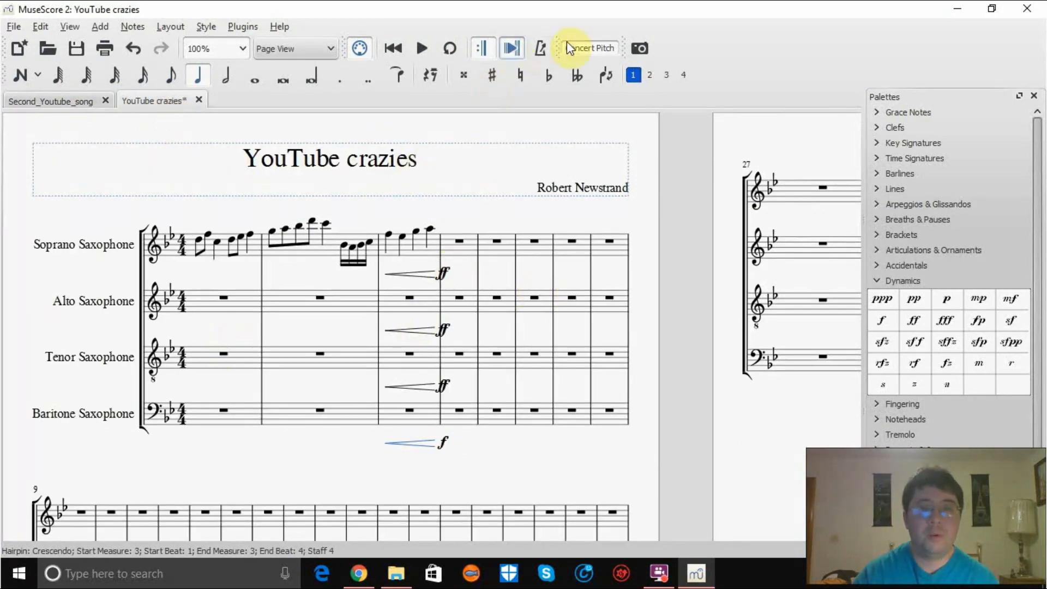
Step: Examine the file formats offered for exporting the score, selecting Wave Audio (*.wav), and cancel the export
{"action": "left_click", "coordinate": [16, 27]}
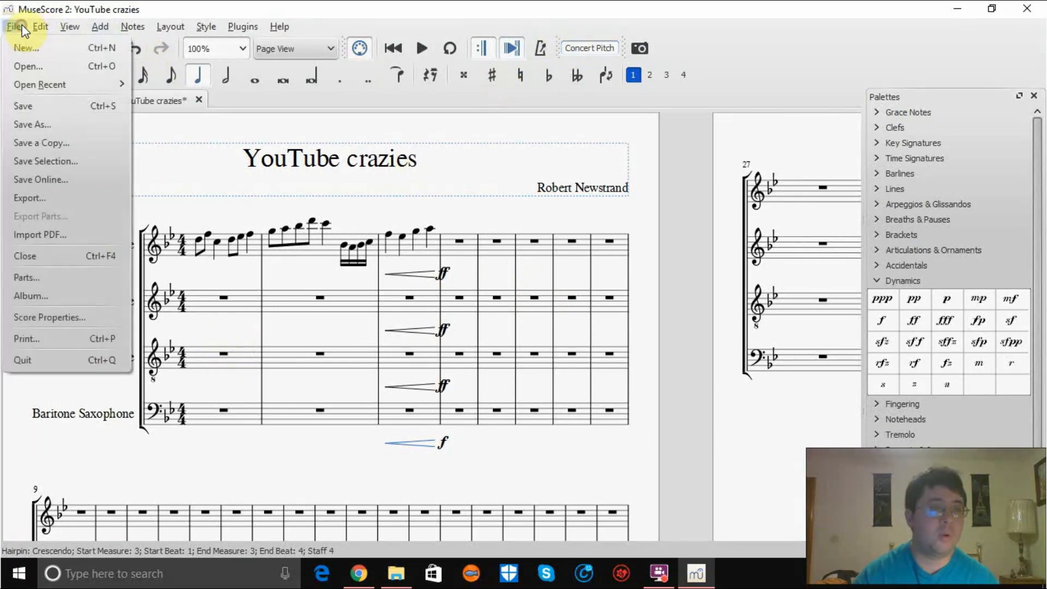
{"action": "left_click", "coordinate": [48, 197]}
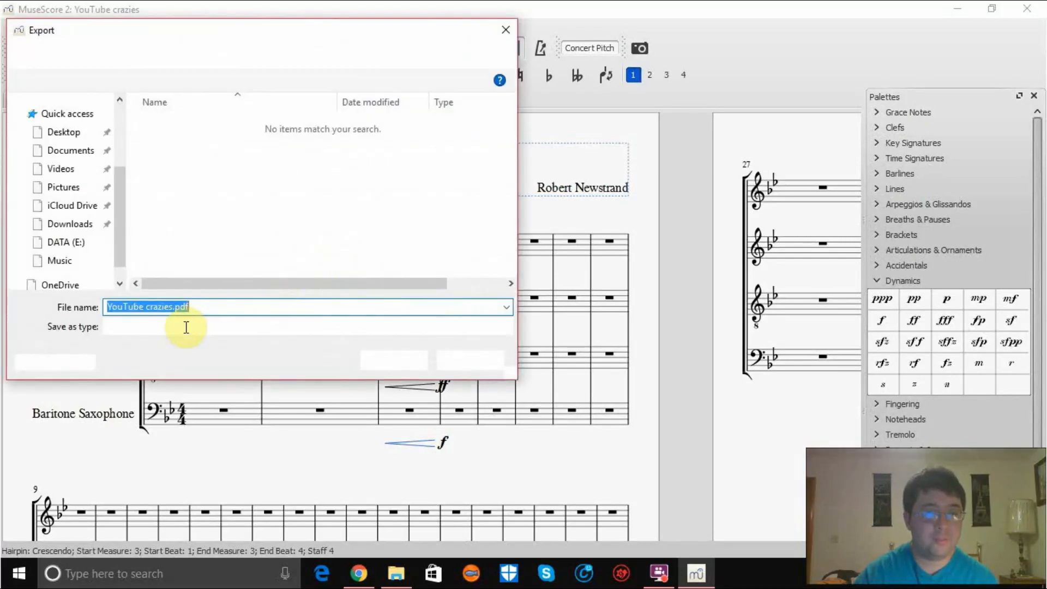
{"action": "left_click", "coordinate": [188, 327]}
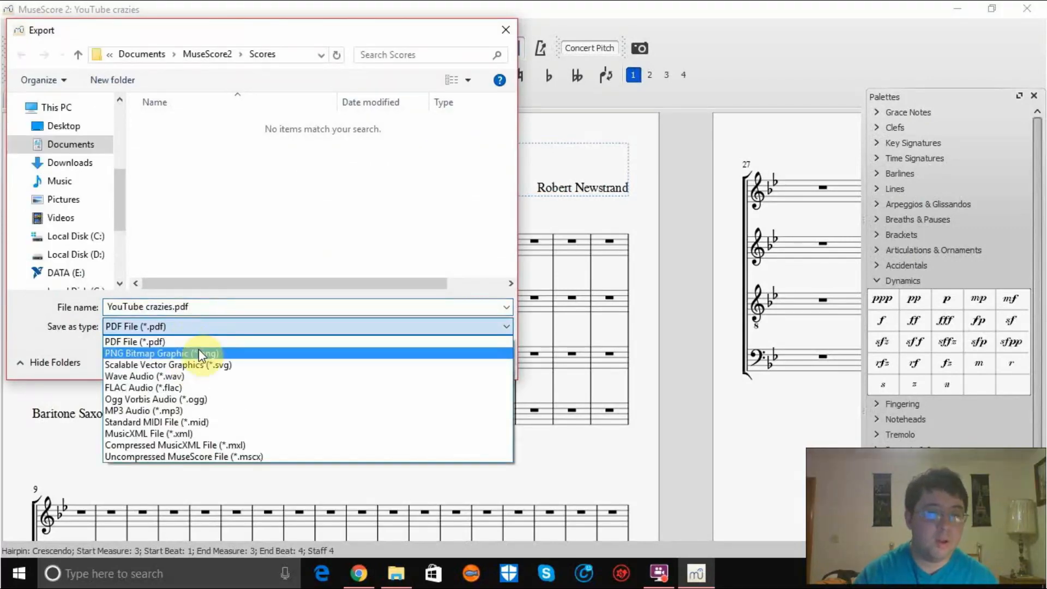
{"action": "left_click", "coordinate": [169, 377]}
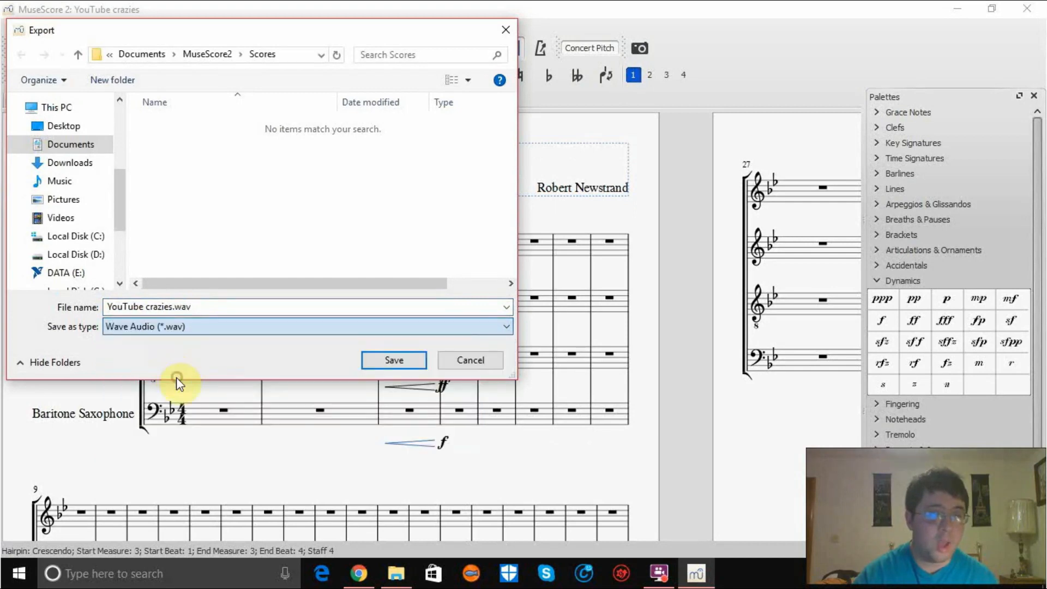
{"action": "left_click", "coordinate": [156, 326]}
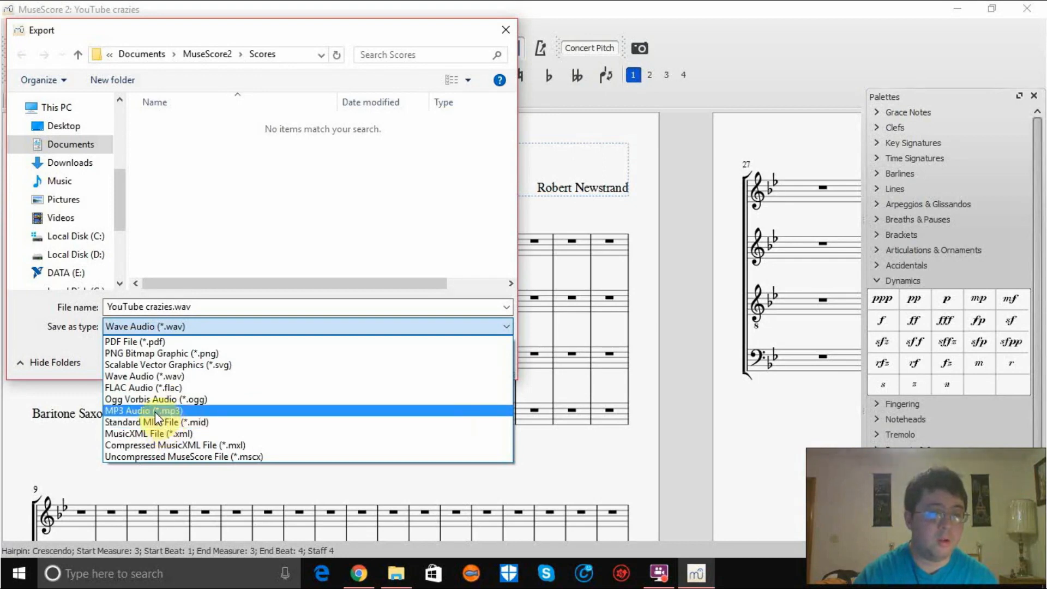
{"action": "left_click", "coordinate": [23, 334]}
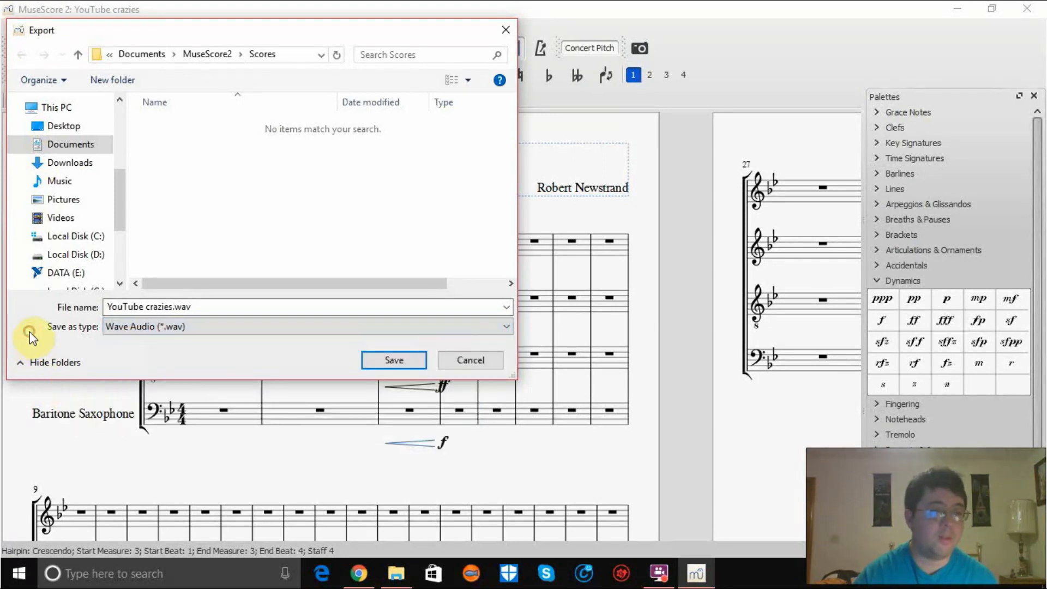
{"action": "left_click", "coordinate": [451, 363]}
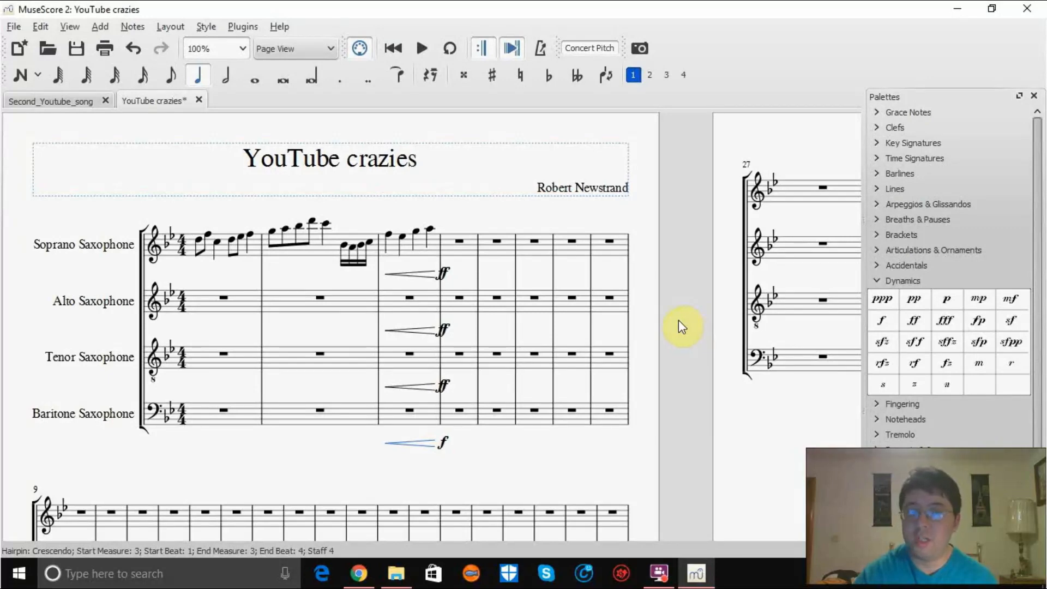
Step: Switch to the MuseScore website in Chrome
{"action": "left_click", "coordinate": [360, 585]}
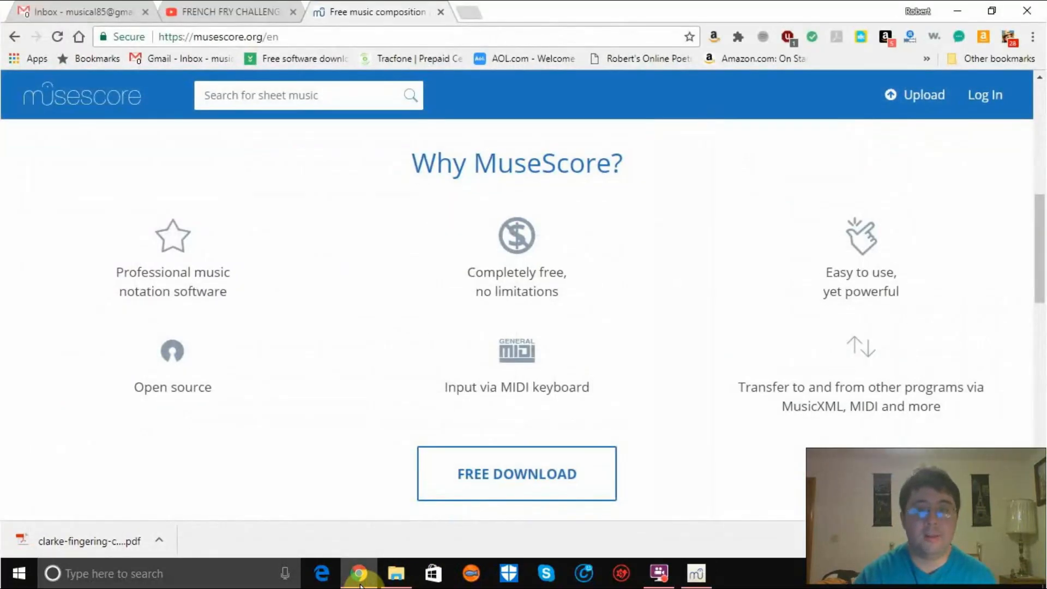
Step: Switch back to MuseScore and enter whole notes Bb2, Eb3, F3 and Bb2 in measures 1 to 4 of the Baritone Saxophone staff
{"action": "left_click", "coordinate": [360, 585]}
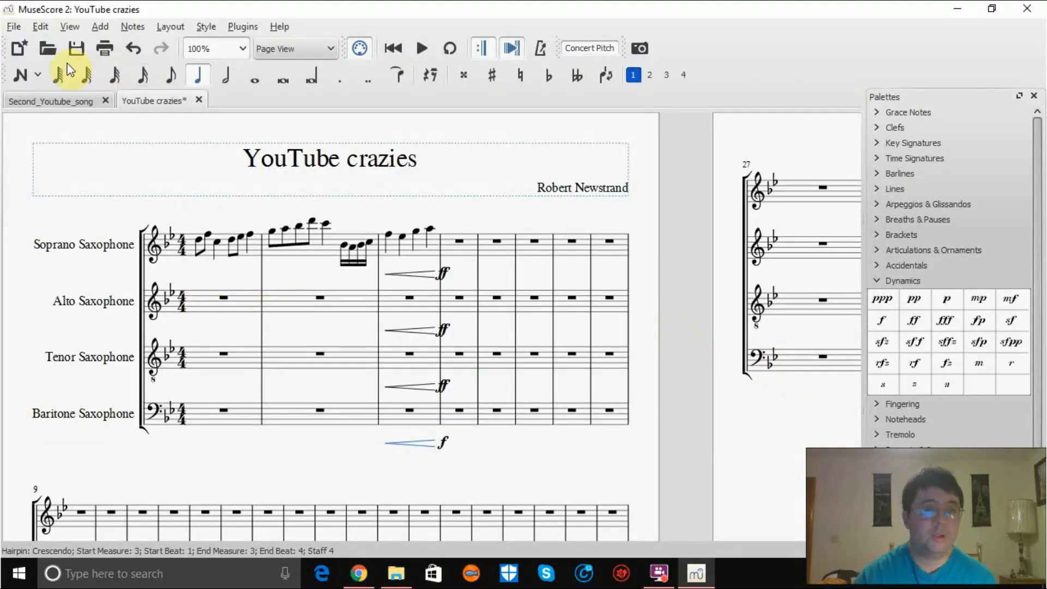
{"action": "left_click", "coordinate": [29, 76]}
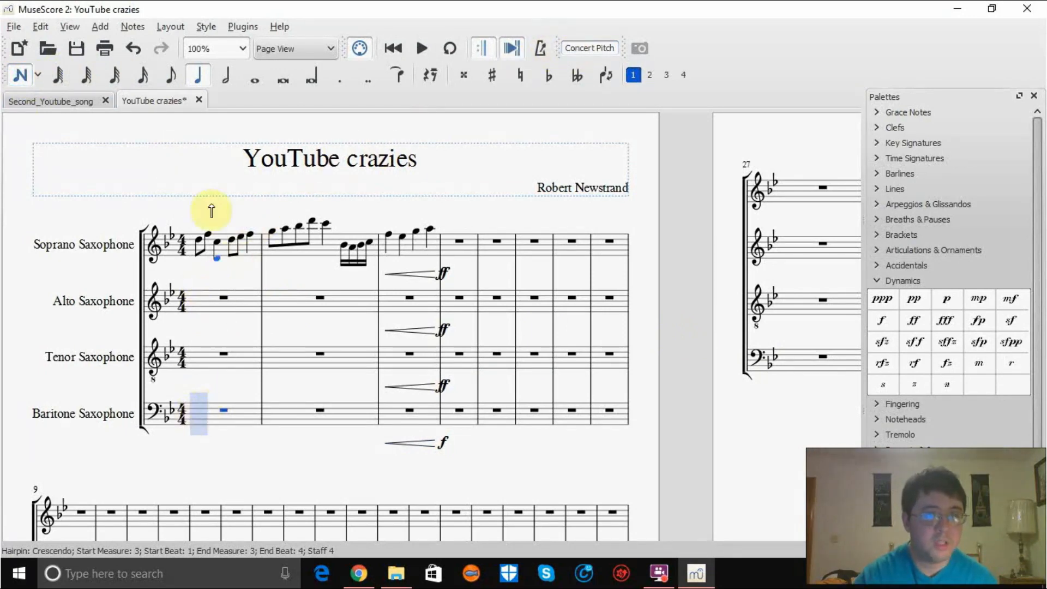
{"action": "left_click", "coordinate": [254, 77]}
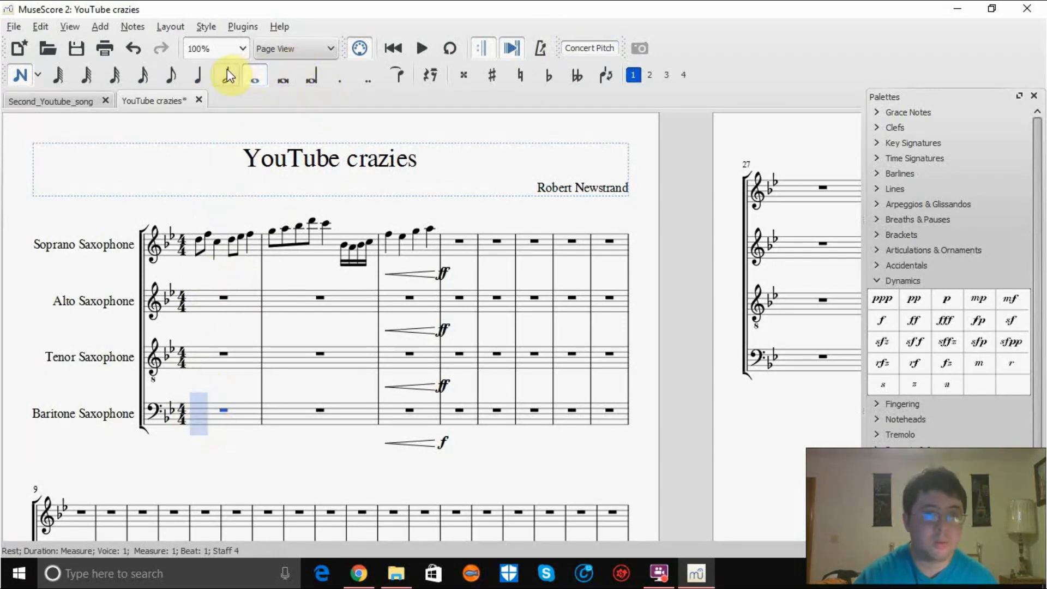
{"action": "left_click", "coordinate": [229, 417]}
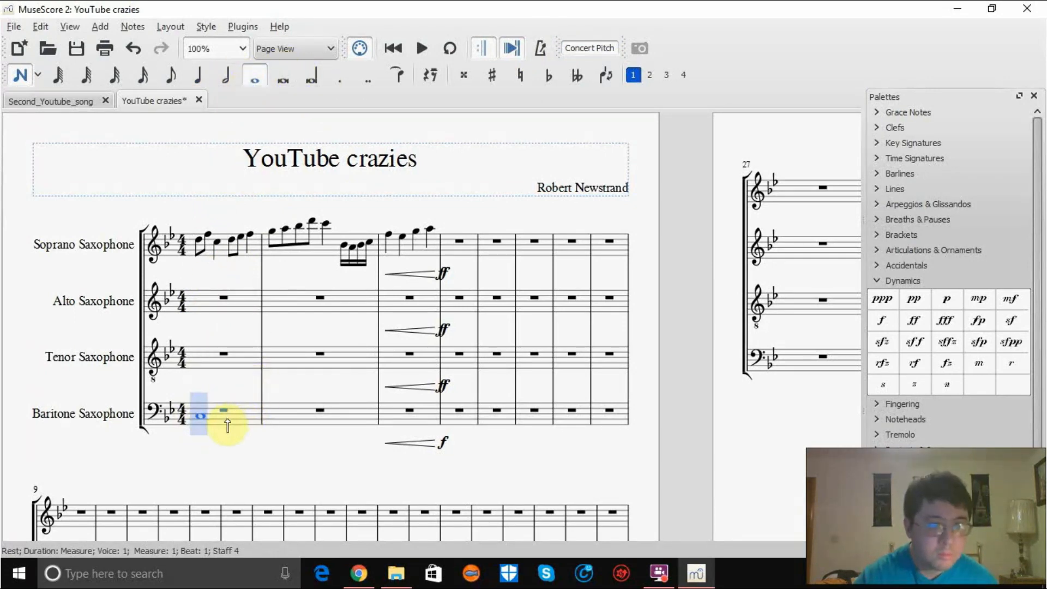
{"action": "left_click", "coordinate": [227, 421]}
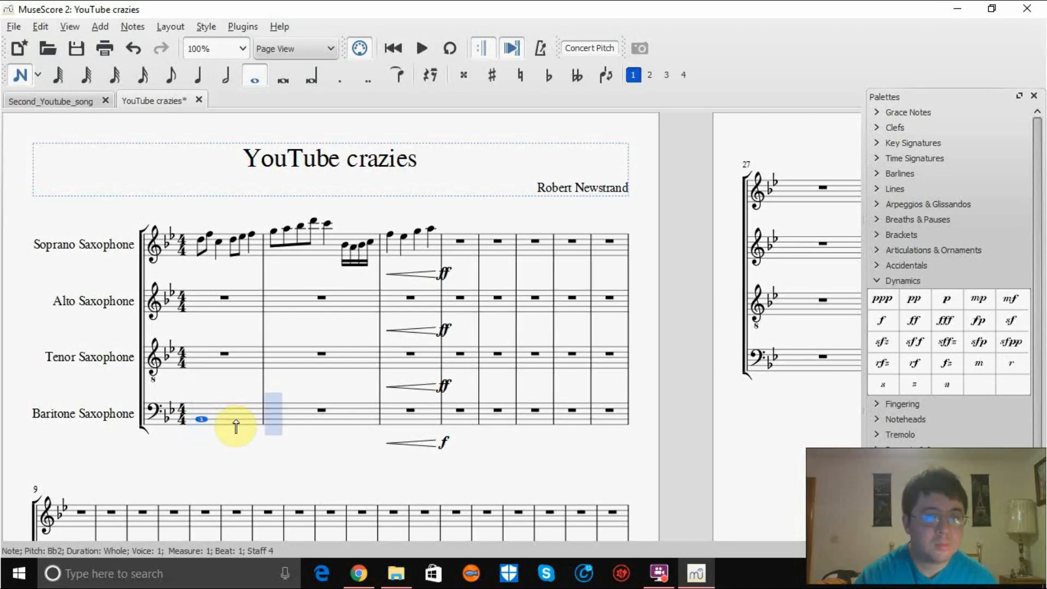
{"action": "left_click", "coordinate": [272, 412]}
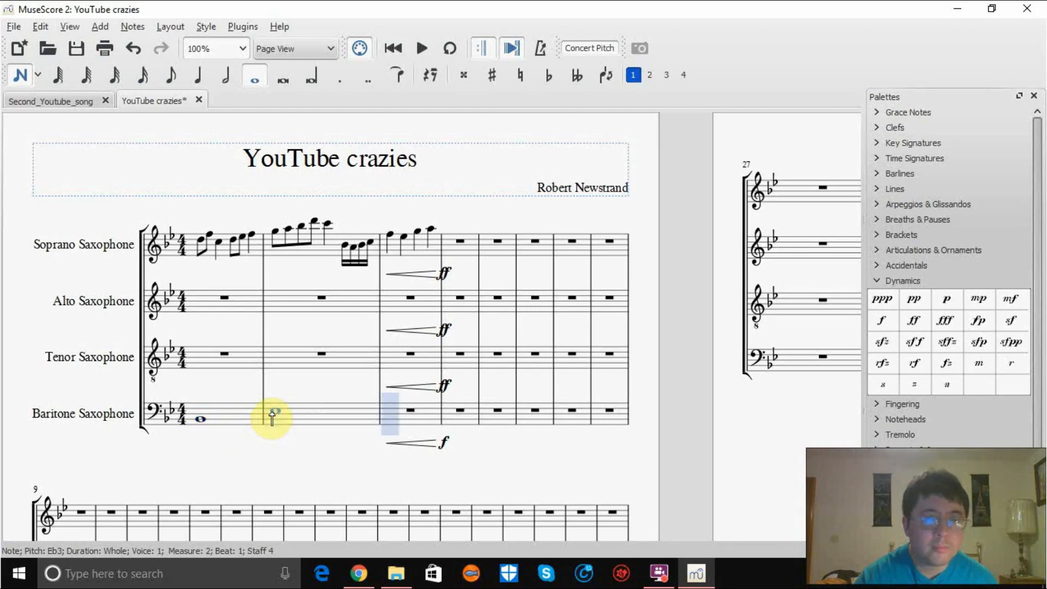
{"action": "left_click", "coordinate": [386, 410]}
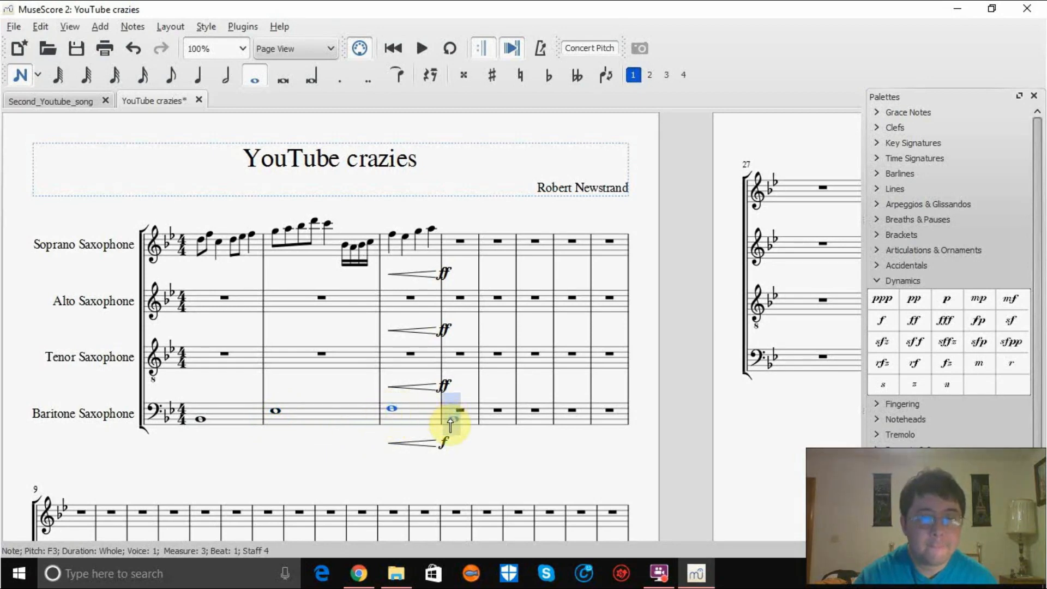
{"action": "left_click", "coordinate": [451, 420]}
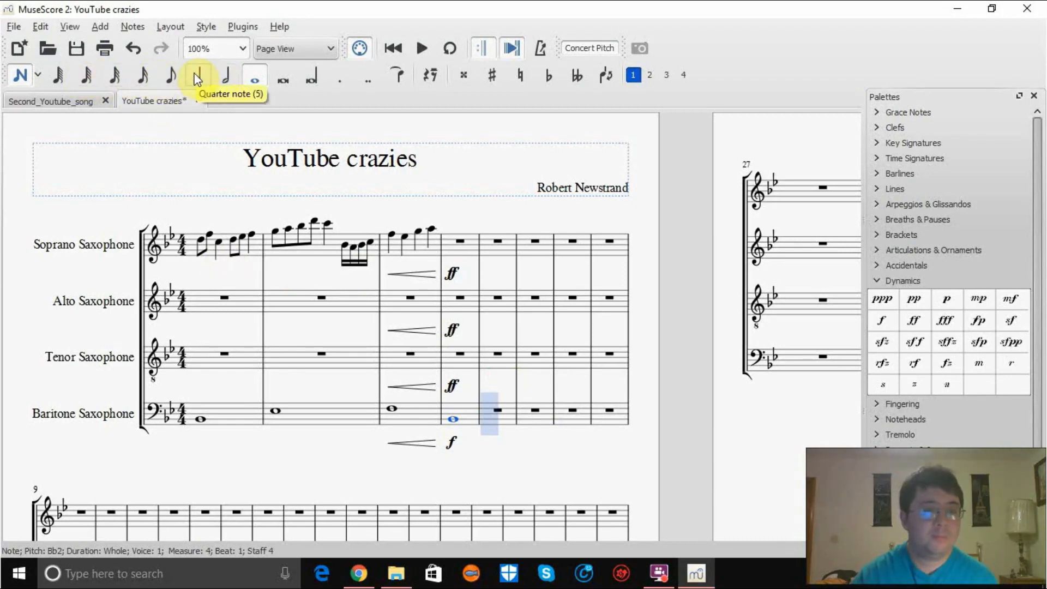
Step: Enter eighth notes Bb4 and A4 and a quarter note C5 on beats 1 and 2 of the Alto Saxophone's measure 1
{"action": "left_click", "coordinate": [175, 76]}
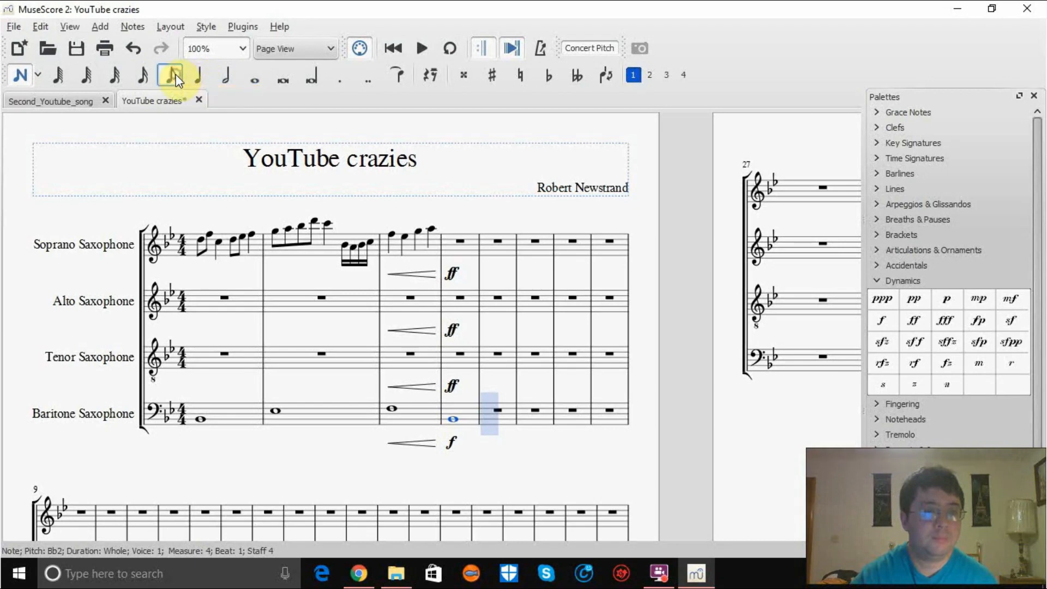
{"action": "left_click", "coordinate": [205, 301]}
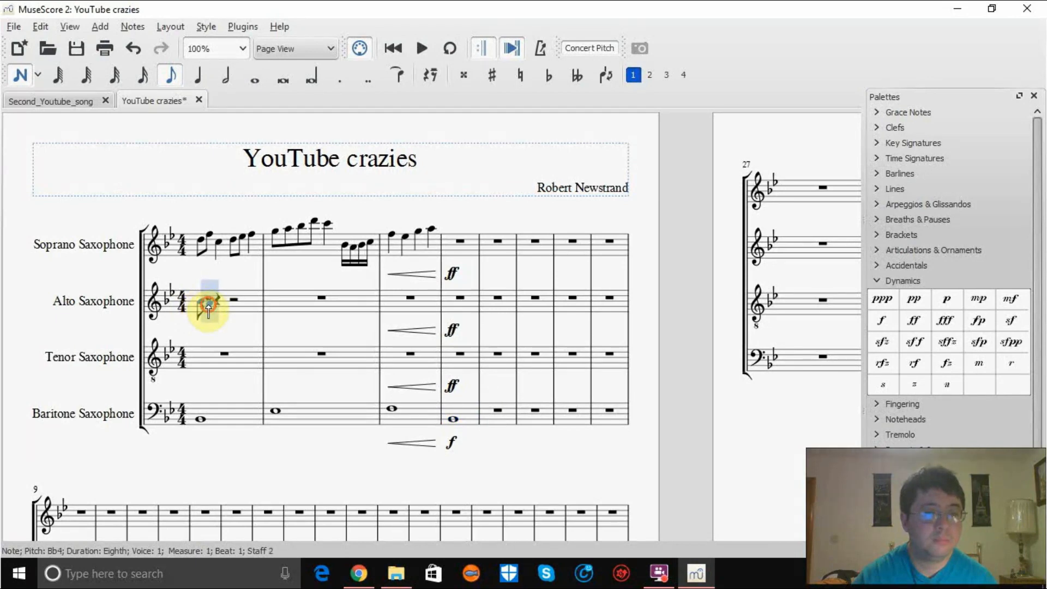
{"action": "left_click", "coordinate": [215, 304]}
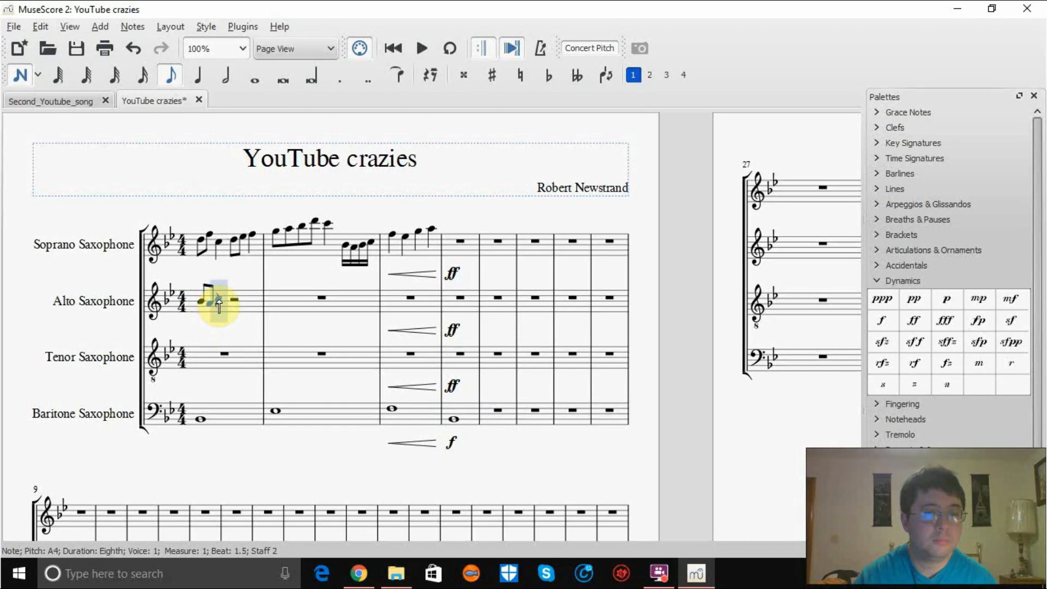
{"action": "left_click", "coordinate": [221, 295]}
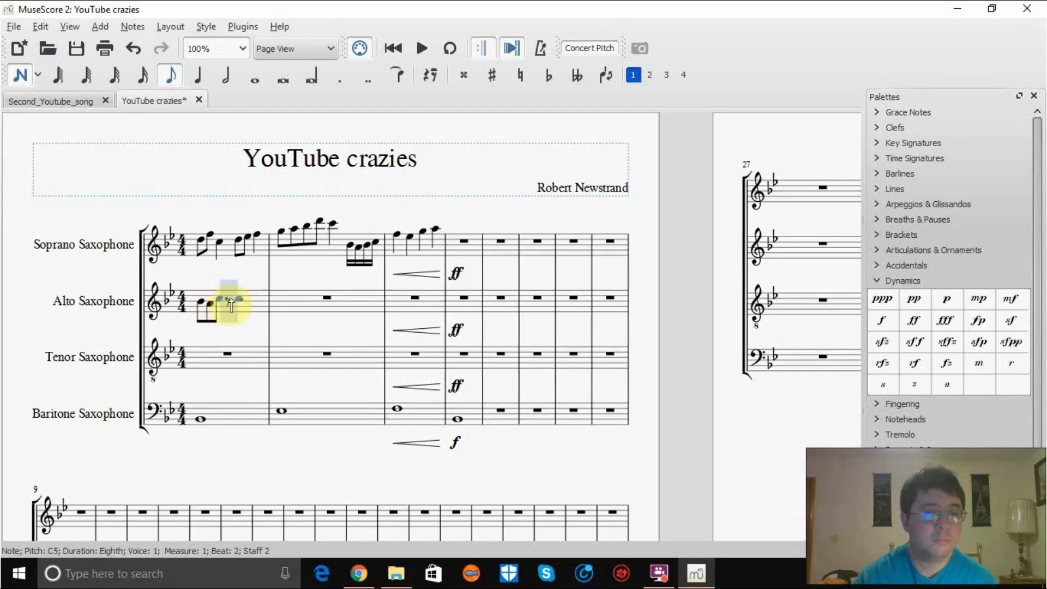
{"action": "left_click", "coordinate": [134, 48]}
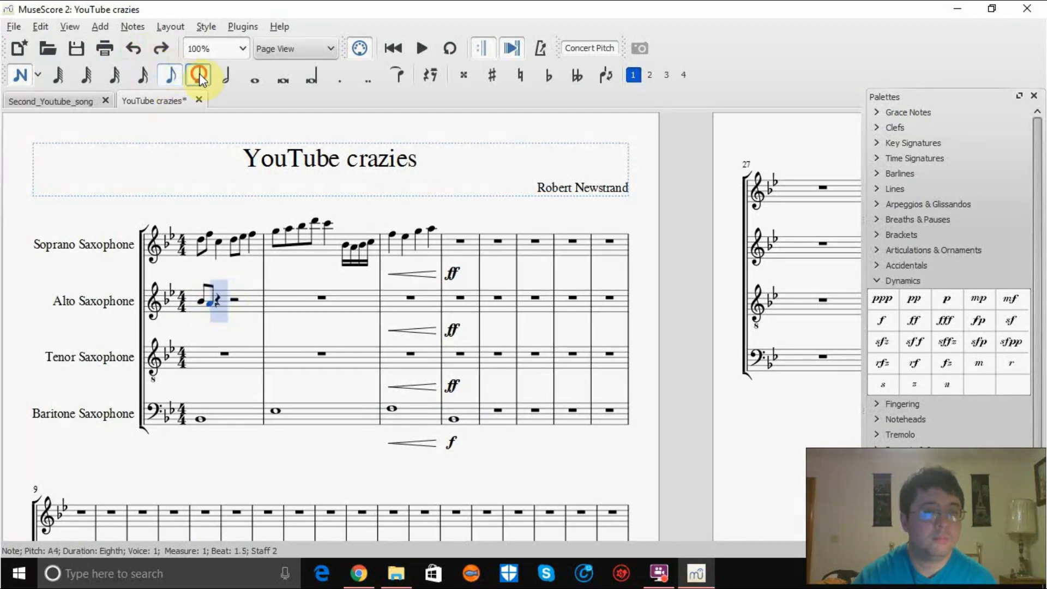
{"action": "left_click", "coordinate": [198, 75]}
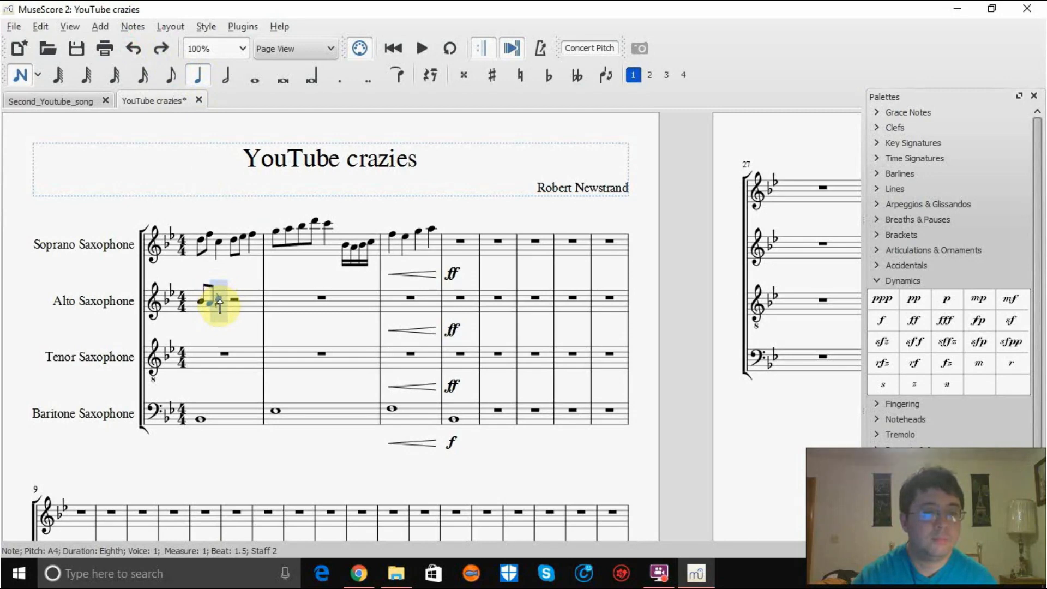
{"action": "left_click", "coordinate": [219, 300]}
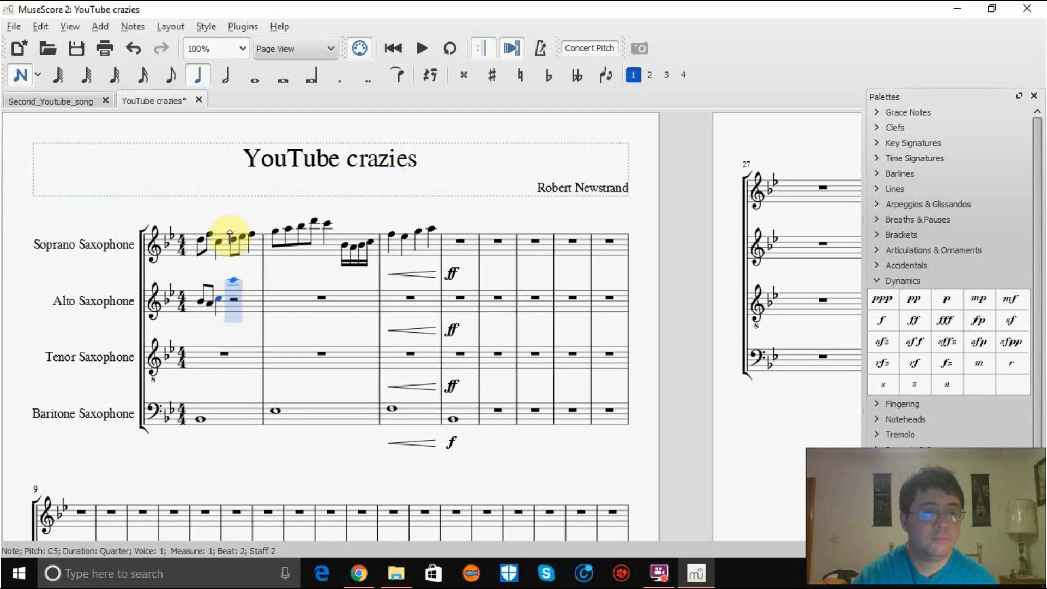
Step: Complete the Alto Saxophone's measure 1 with eighth notes Bb4 and G4 and a quarter note F4
{"action": "left_click", "coordinate": [172, 76]}
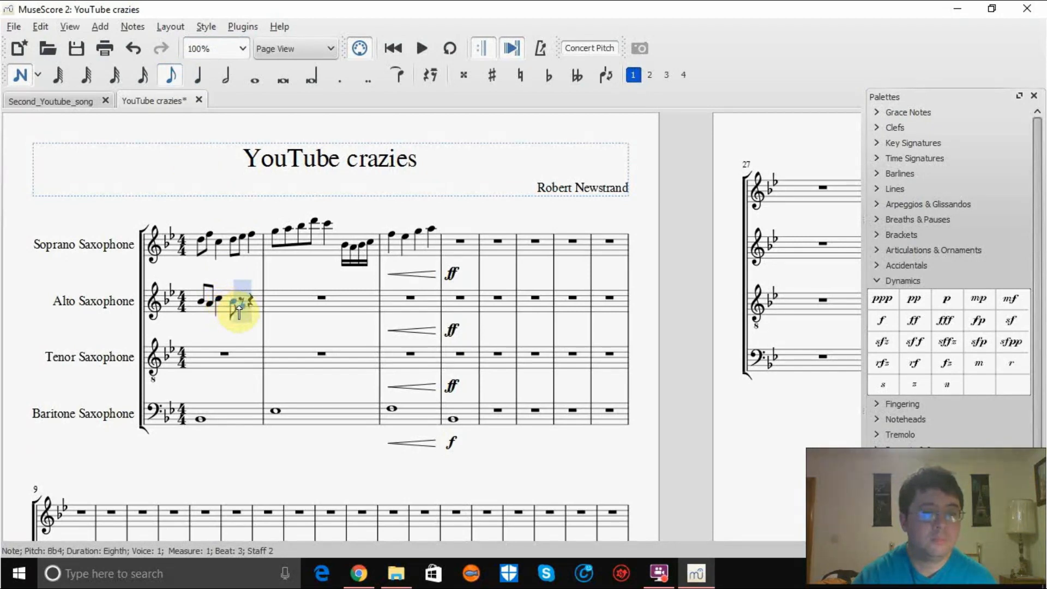
{"action": "left_click", "coordinate": [240, 303]}
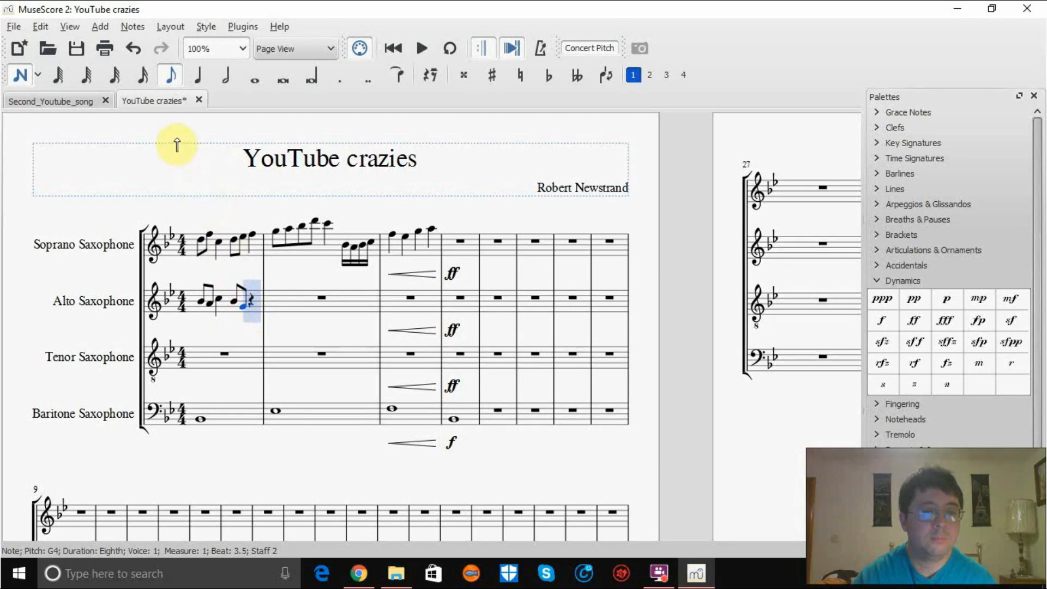
{"action": "left_click", "coordinate": [195, 77]}
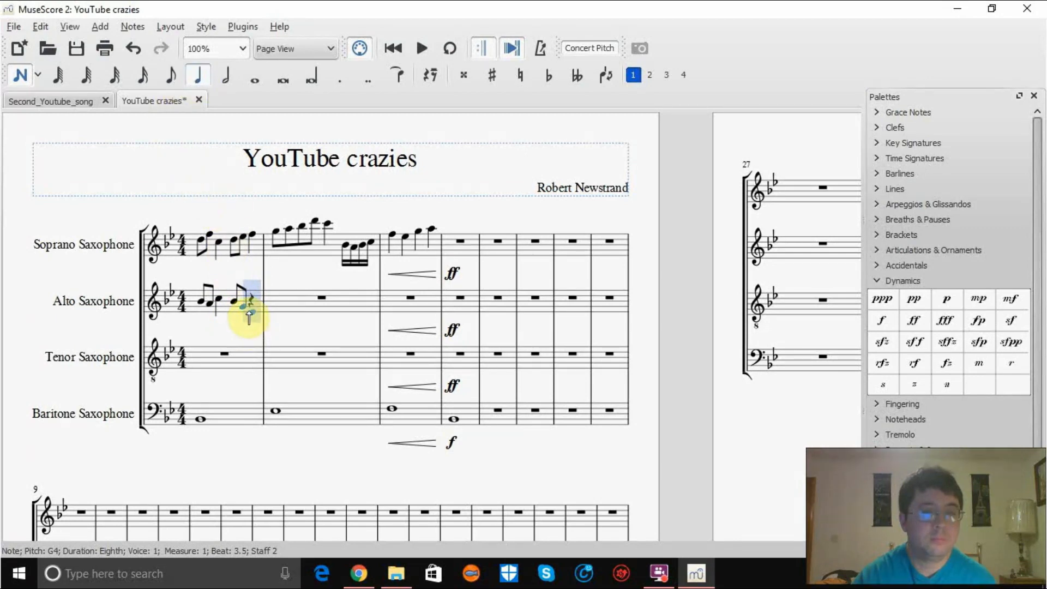
{"action": "left_click", "coordinate": [249, 309]}
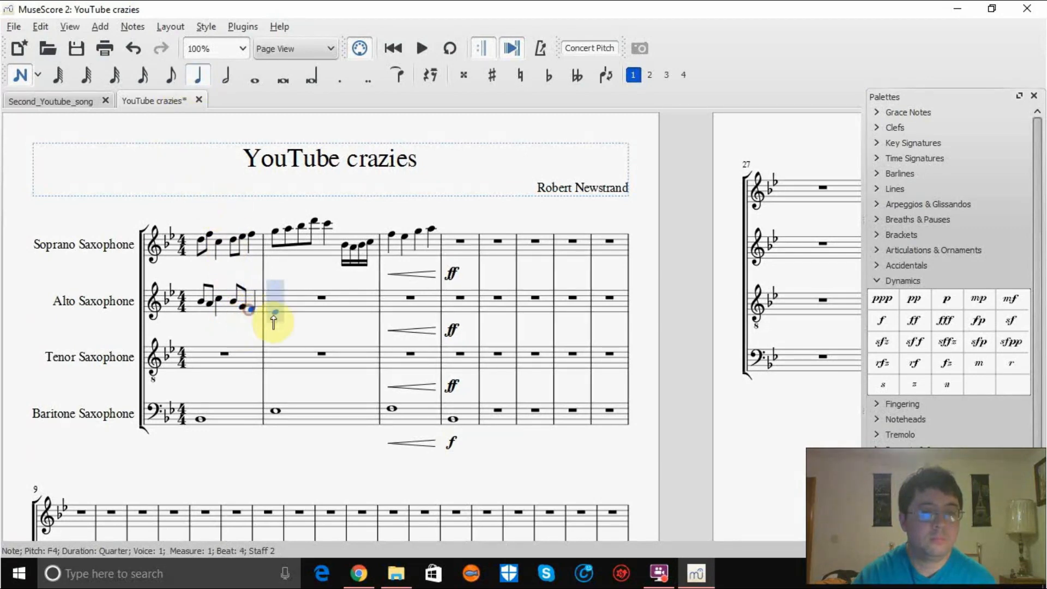
Step: Fill the Alto Saxophone's measure 2 with eighths G4, A4, Bb4 and D5, a quarter C5, and eighths Bb4 and G4
{"action": "left_click", "coordinate": [171, 75]}
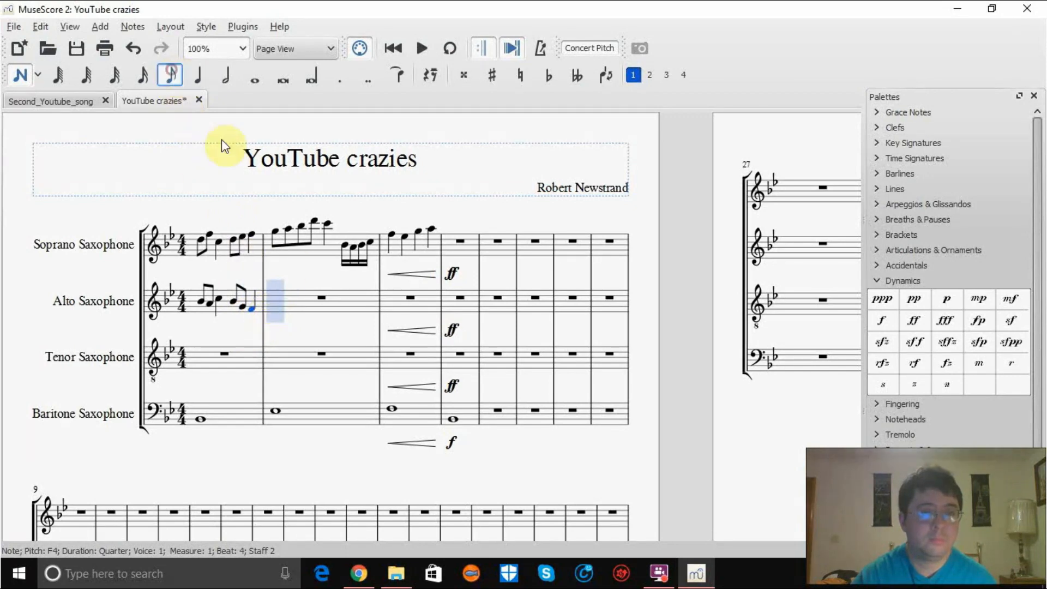
{"action": "left_click", "coordinate": [277, 309]}
{"action": "left_click", "coordinate": [288, 304]}
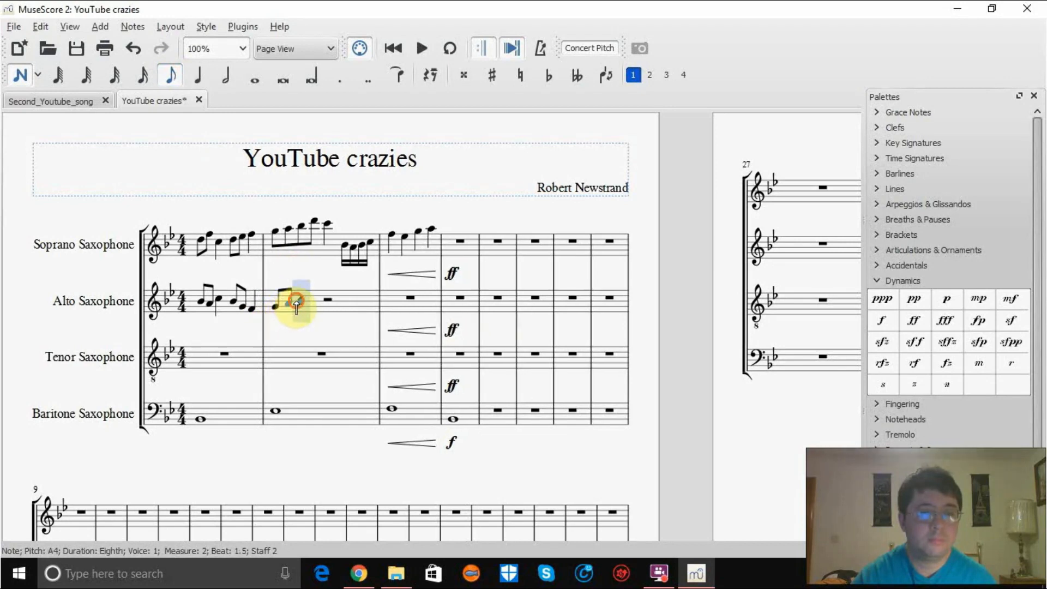
{"action": "left_click", "coordinate": [305, 300]}
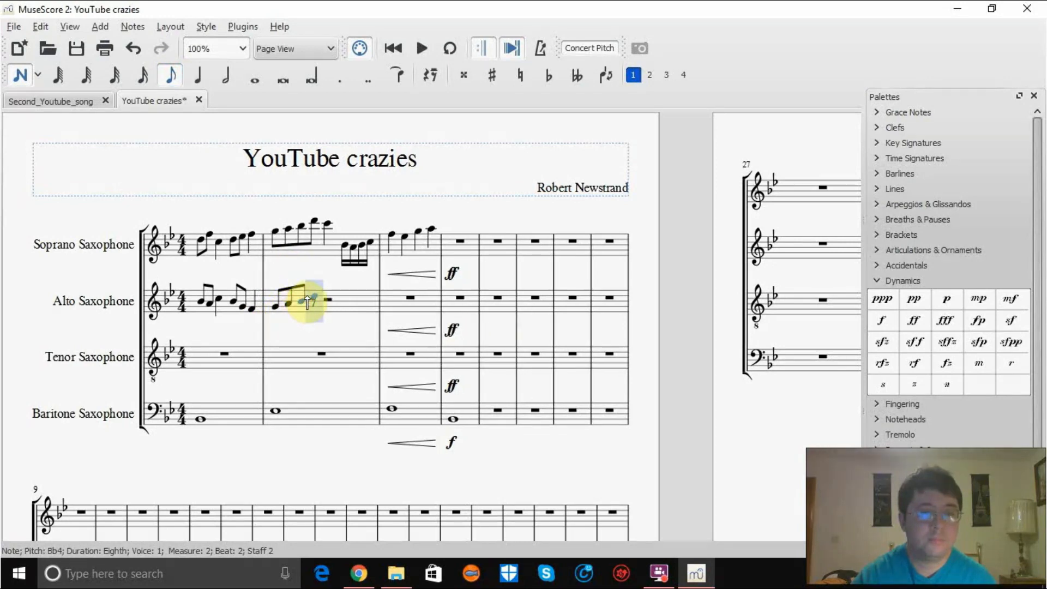
{"action": "left_click", "coordinate": [328, 302]}
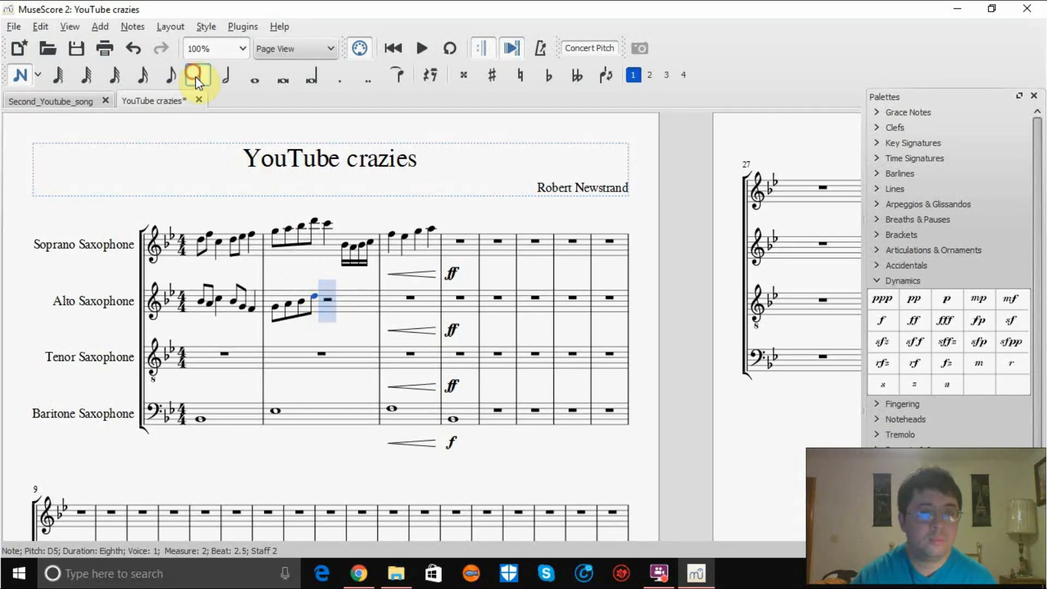
{"action": "left_click", "coordinate": [197, 75]}
{"action": "left_click", "coordinate": [342, 305]}
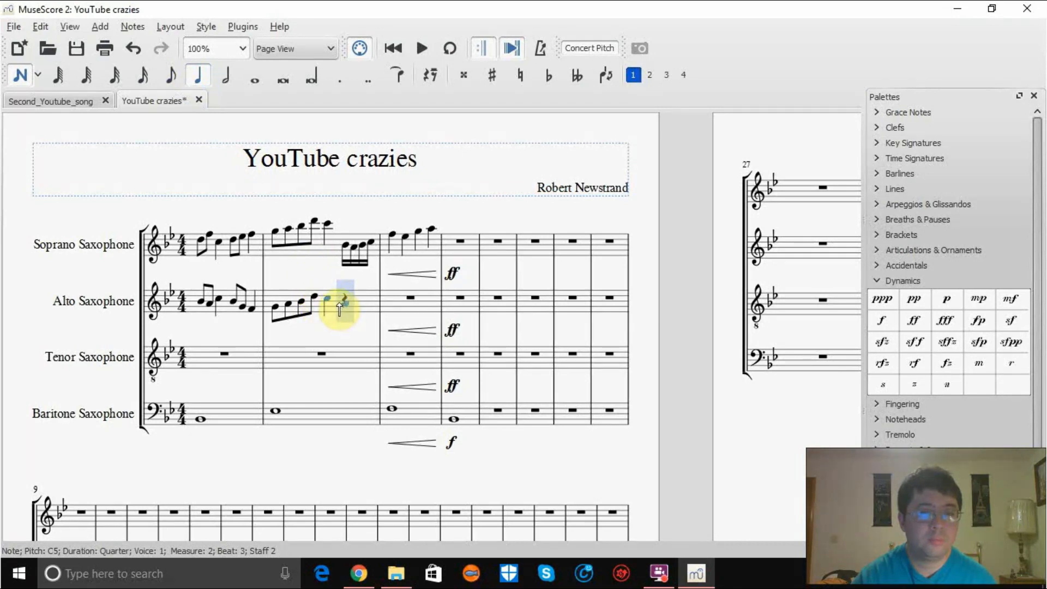
{"action": "left_click", "coordinate": [170, 76]}
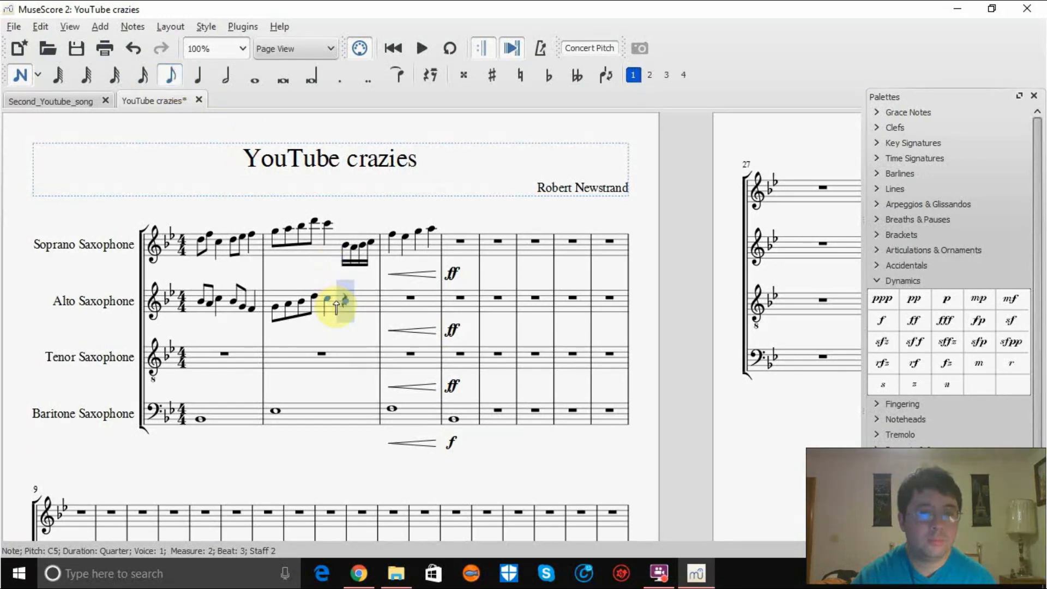
{"action": "left_click", "coordinate": [338, 300]}
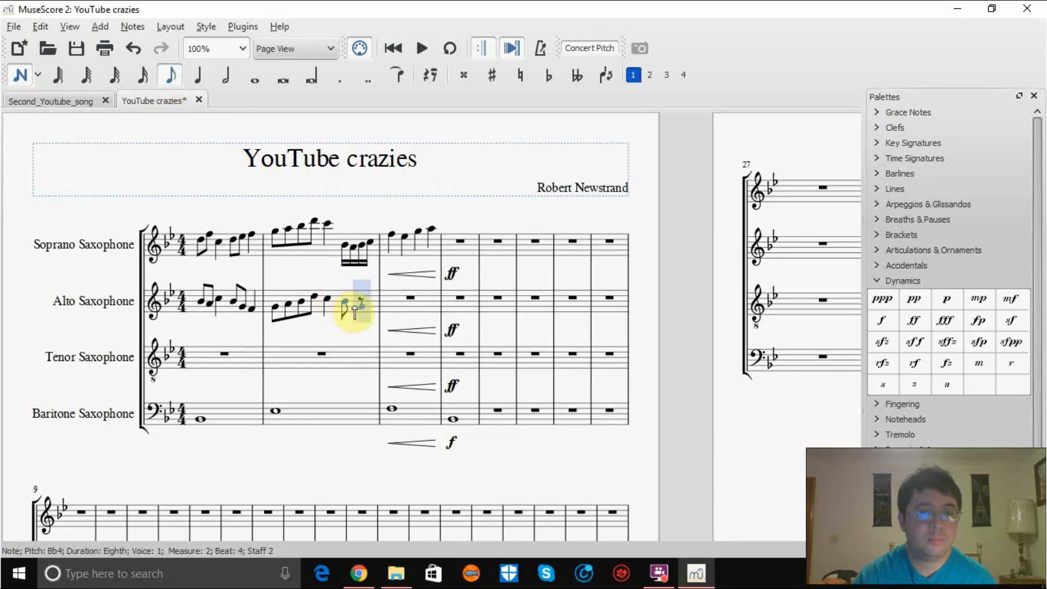
{"action": "left_click", "coordinate": [357, 307]}
{"action": "left_click", "coordinate": [197, 76]}
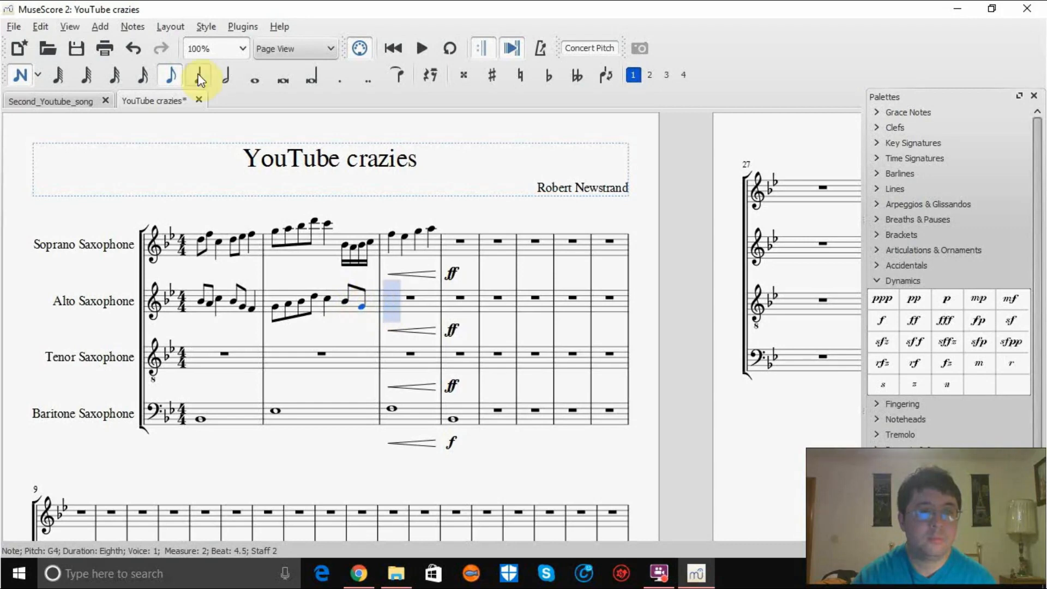
{"action": "left_click", "coordinate": [393, 309]}
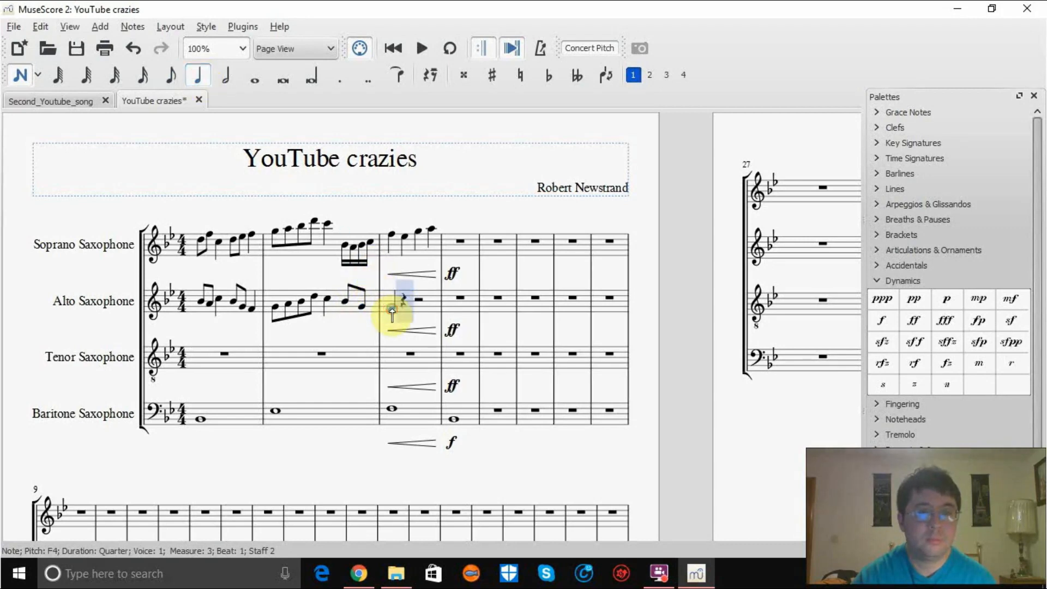
{"action": "left_click", "coordinate": [134, 49]}
Step: Fill the Alto Saxophone's measure 3 with eighth notes F4, G4, G4 and Bb4, followed by two quarter notes C5
{"action": "left_click", "coordinate": [172, 73]}
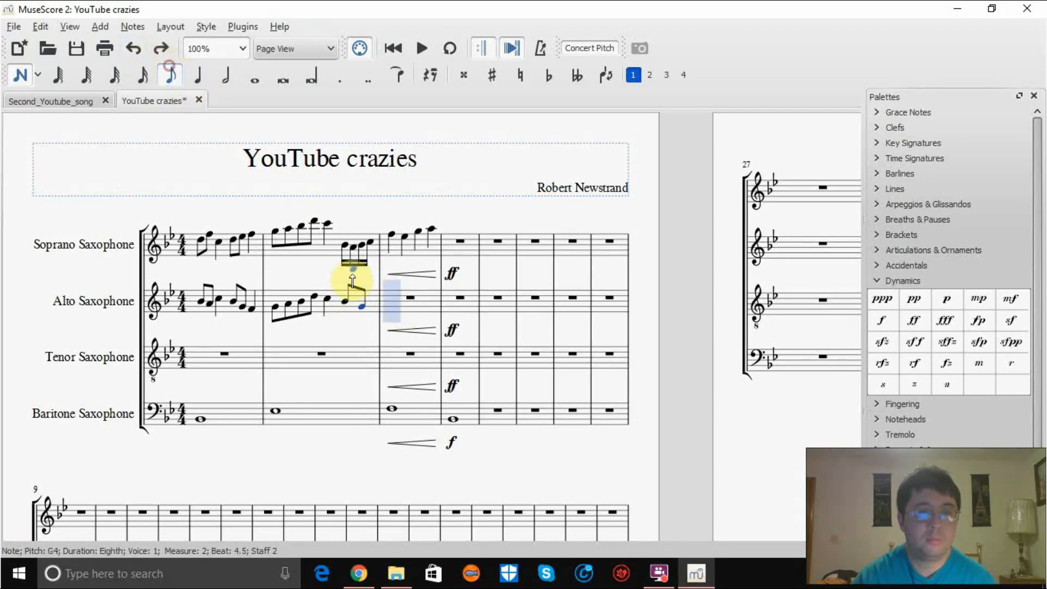
{"action": "left_click", "coordinate": [392, 313]}
{"action": "left_click", "coordinate": [400, 309]}
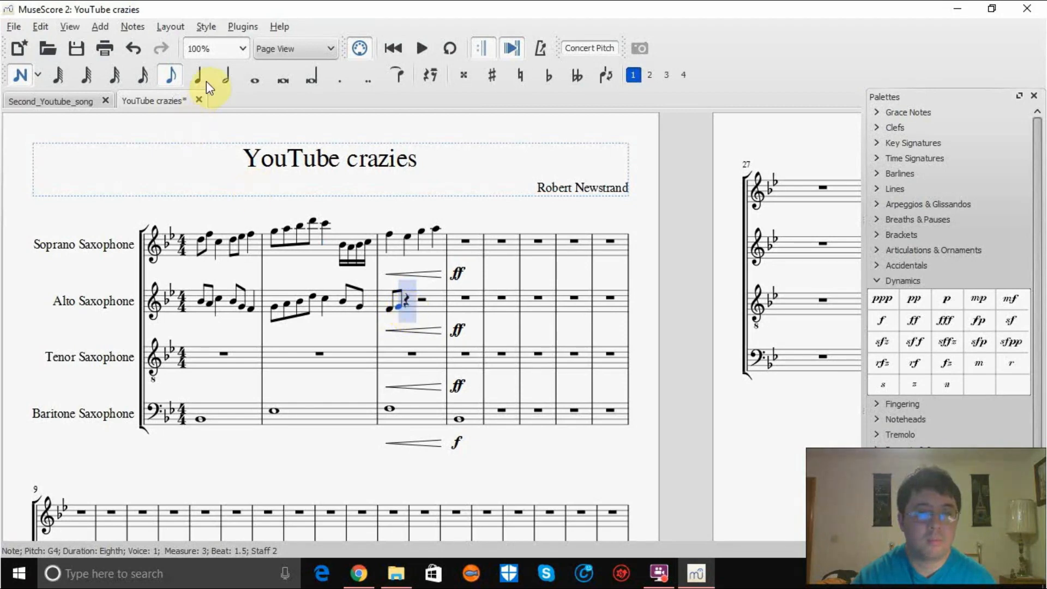
{"action": "left_click", "coordinate": [405, 308]}
{"action": "left_click", "coordinate": [417, 300]}
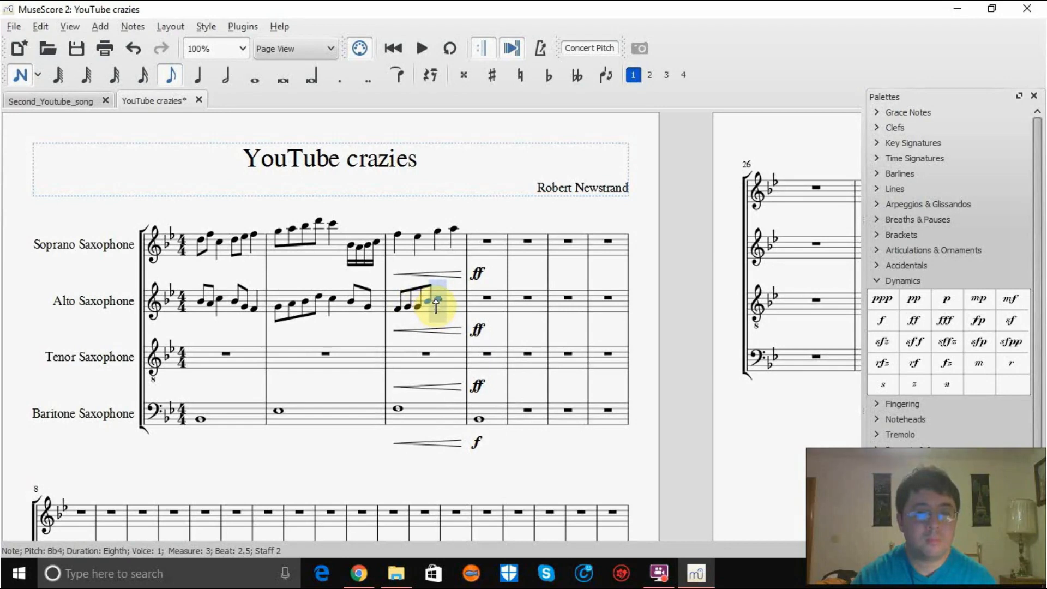
{"action": "left_click", "coordinate": [198, 76]}
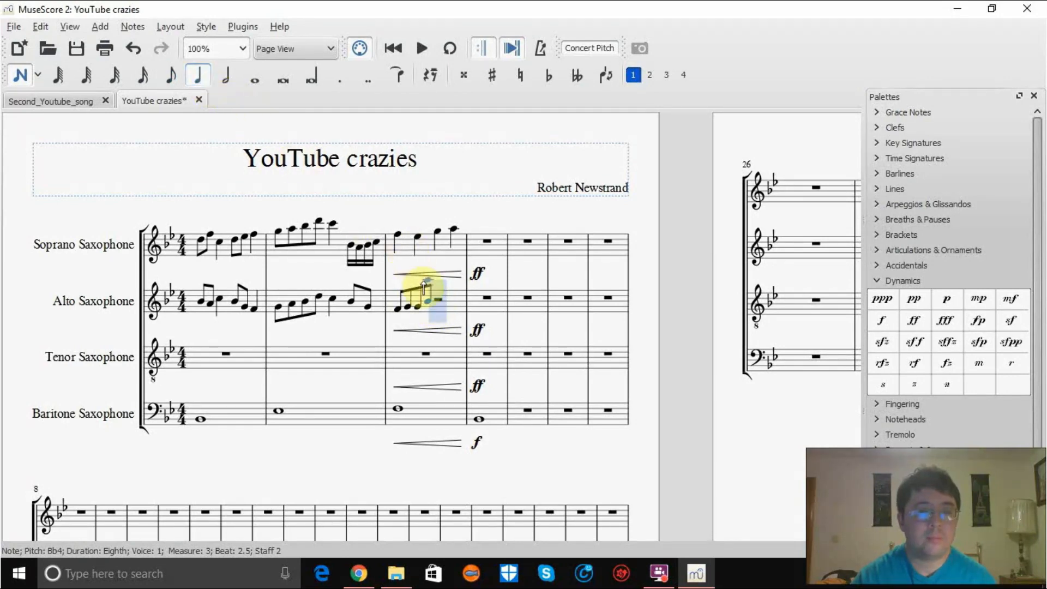
{"action": "left_click", "coordinate": [434, 298]}
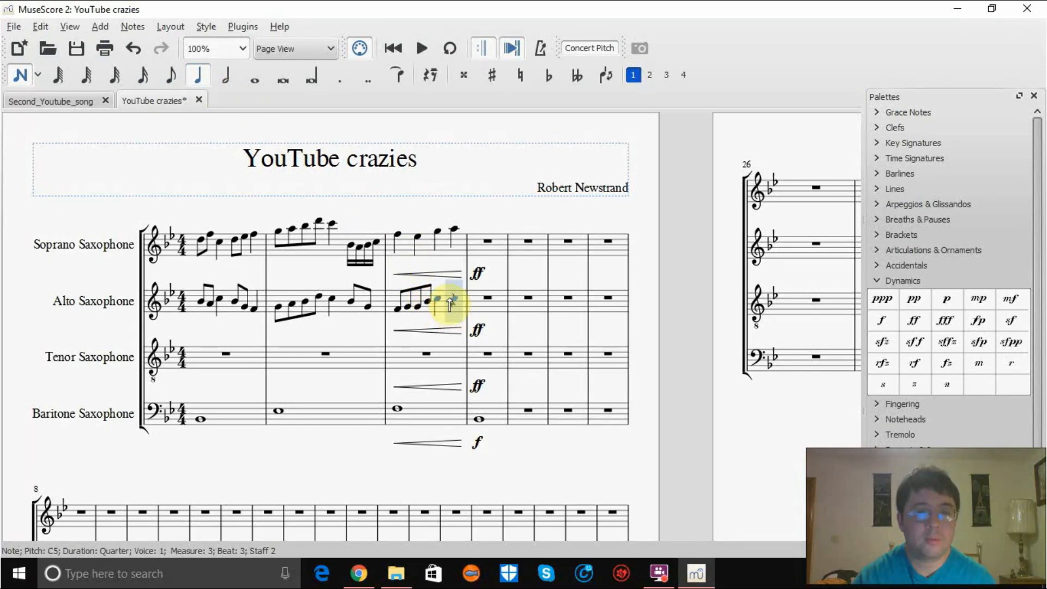
{"action": "left_click", "coordinate": [452, 300]}
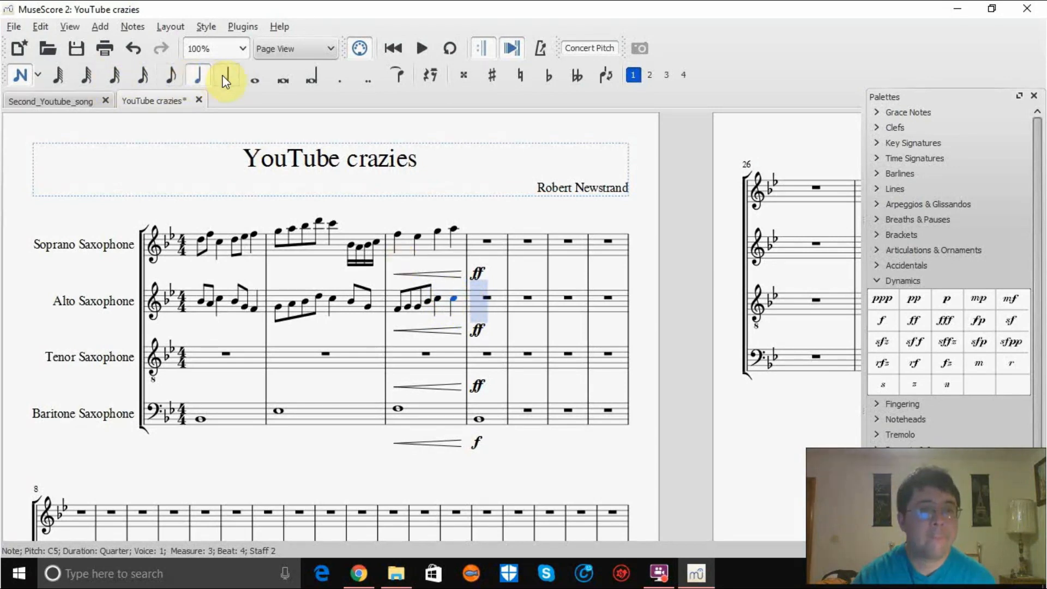
Step: Enter whole notes in measure 4: Bb5 for the Soprano, Bb4 for the Alto and Bb3 for the Tenor Saxophone
{"action": "left_click", "coordinate": [255, 81]}
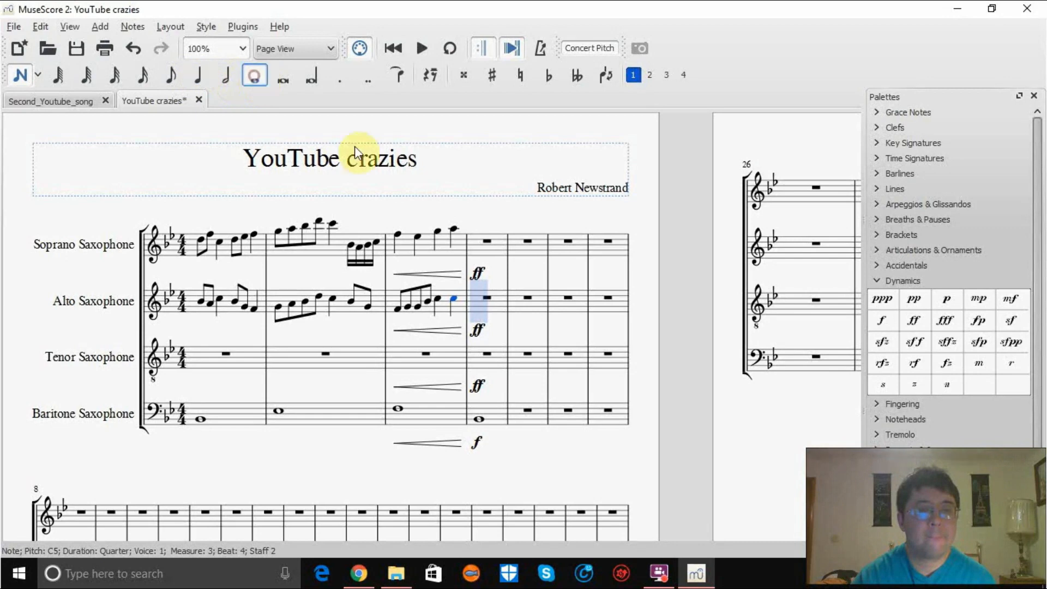
{"action": "left_click", "coordinate": [479, 230]}
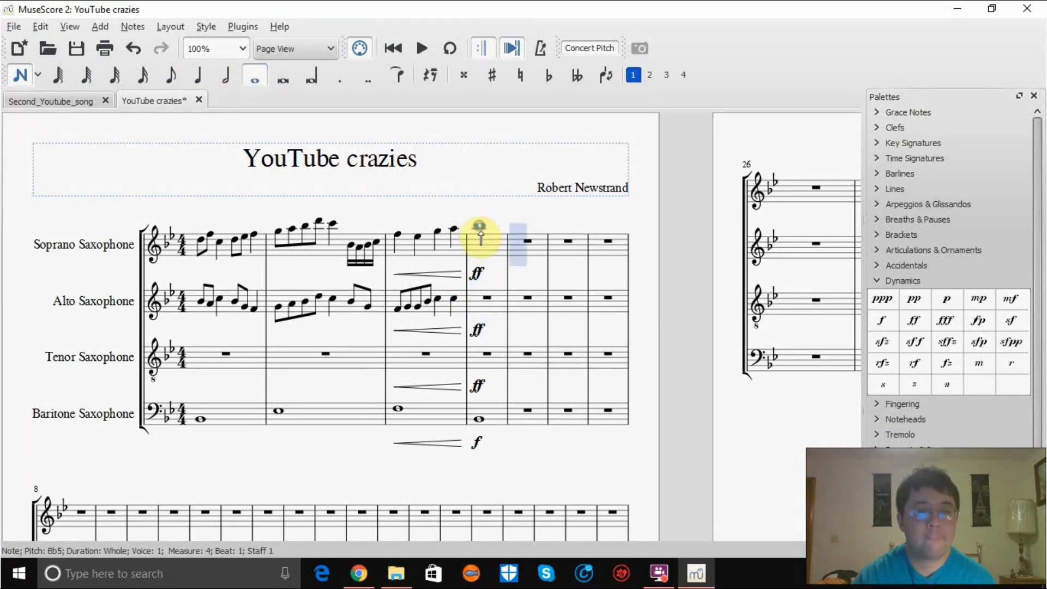
{"action": "left_click", "coordinate": [480, 301]}
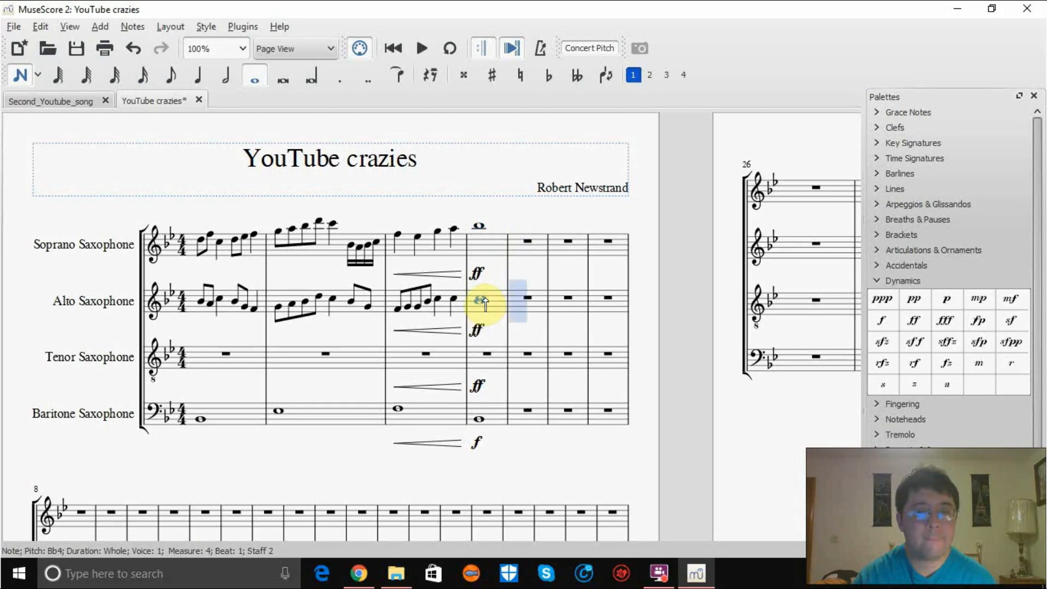
{"action": "left_click", "coordinate": [481, 358]}
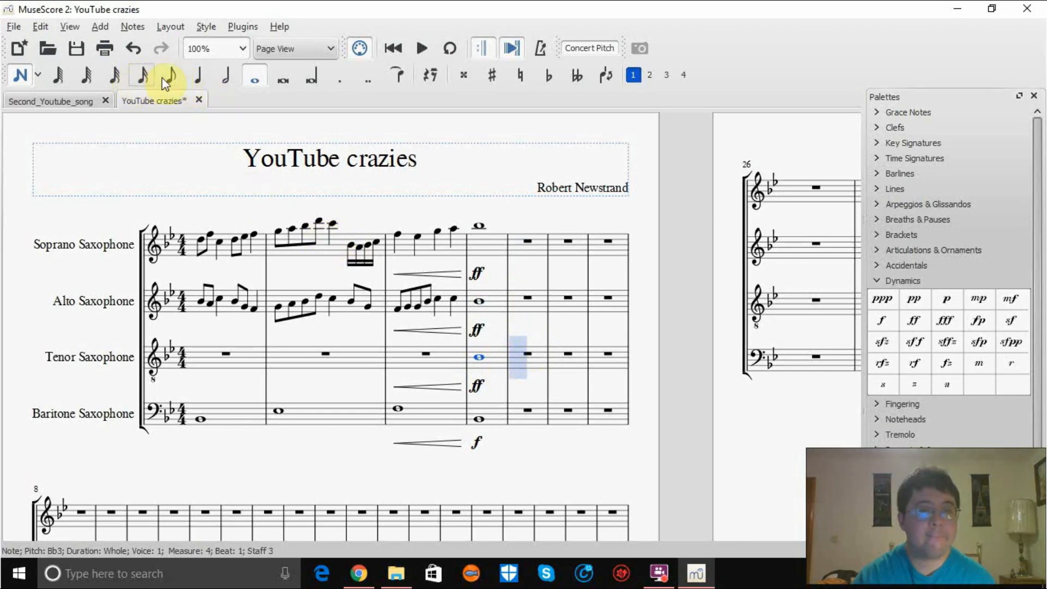
Step: Fill the Tenor Saxophone's measure 1 with quarter notes Bb3, C4, D4 and F4
{"action": "left_click", "coordinate": [198, 76]}
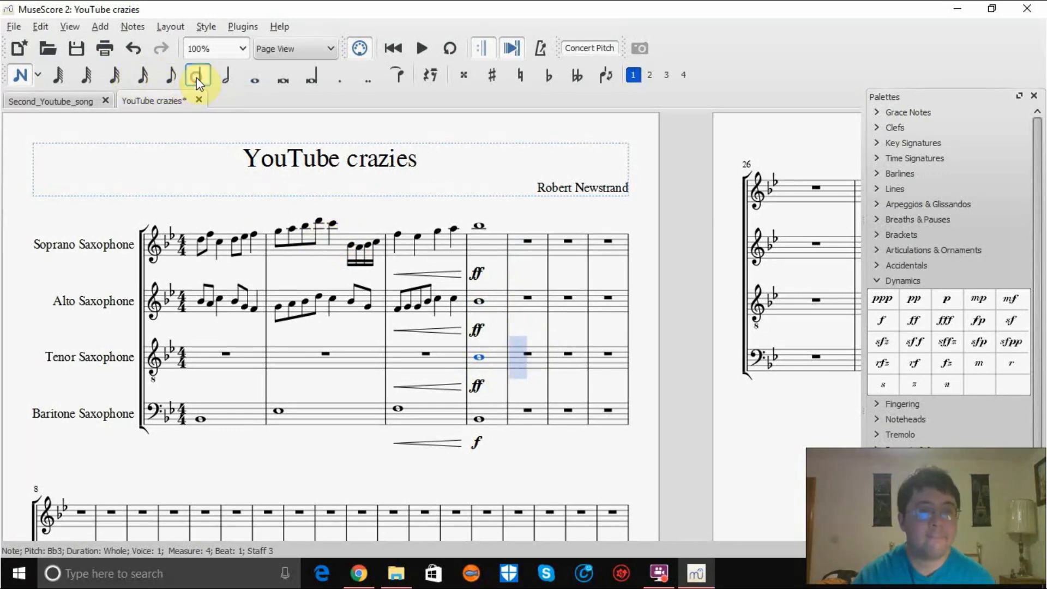
{"action": "left_click", "coordinate": [197, 358]}
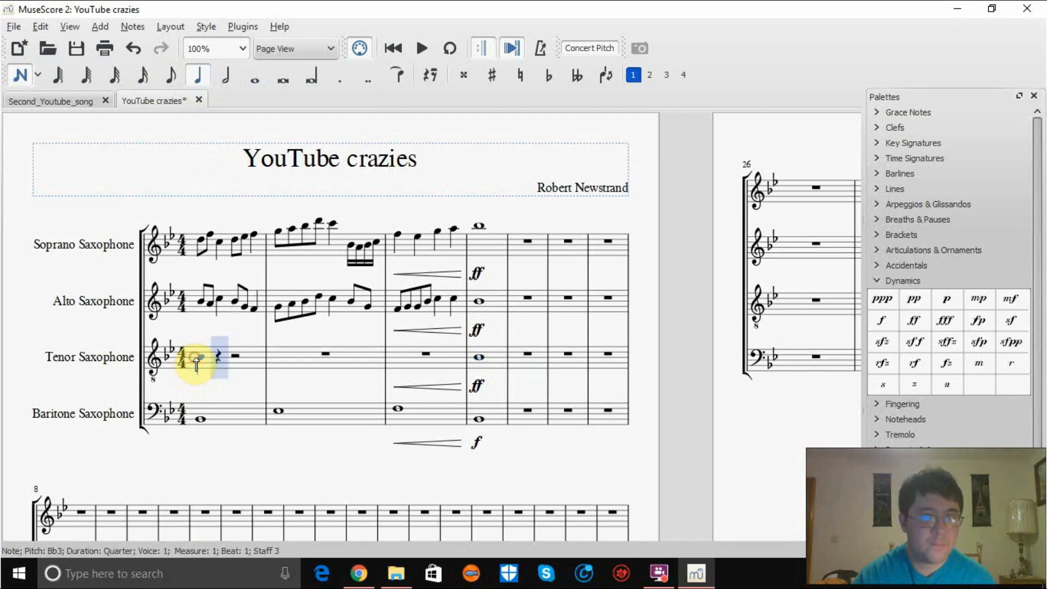
{"action": "left_click", "coordinate": [221, 357]}
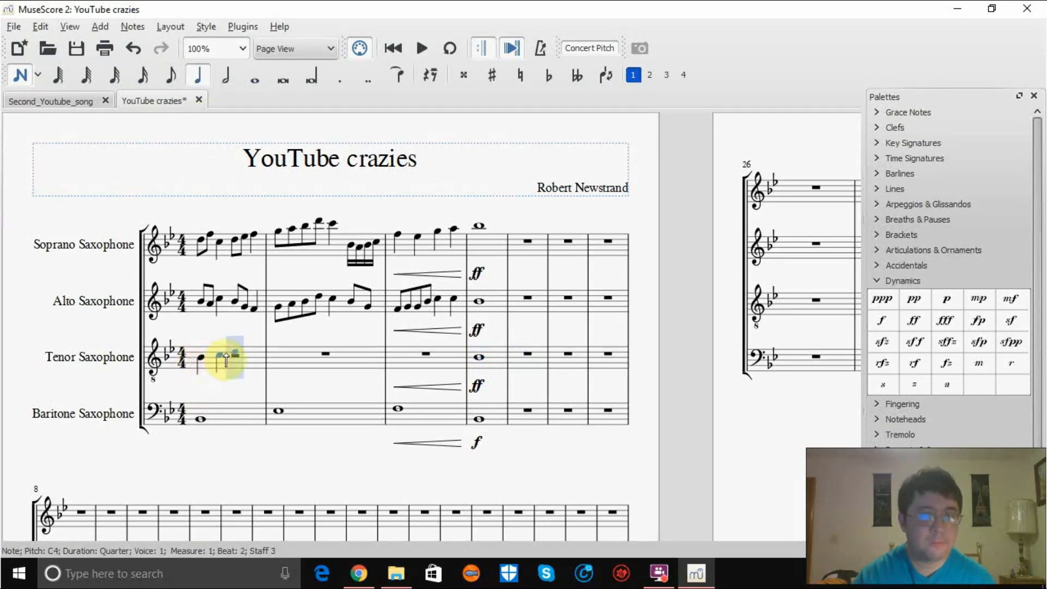
{"action": "left_click", "coordinate": [235, 354]}
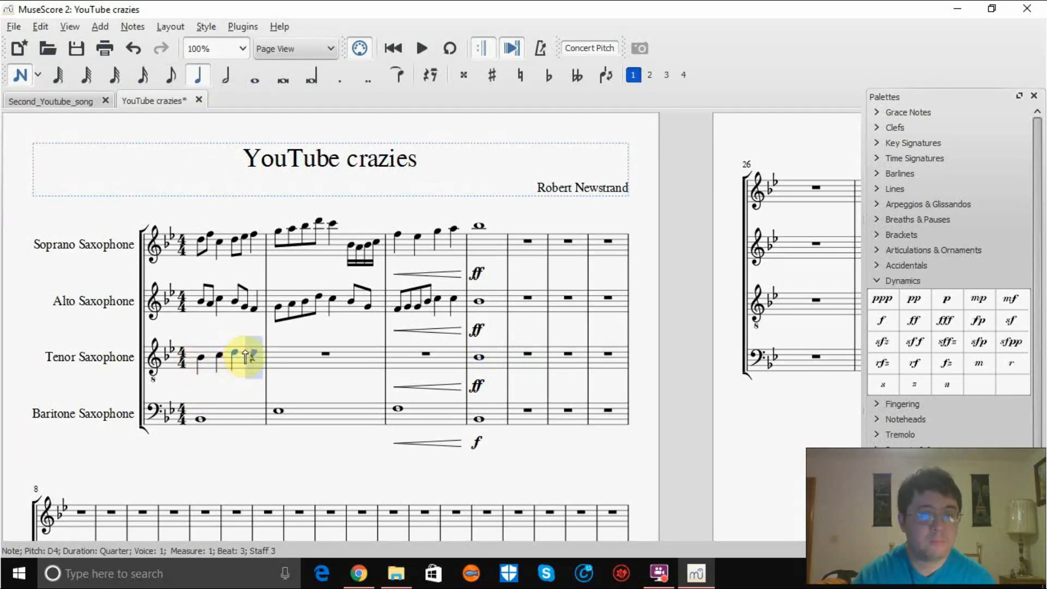
{"action": "left_click", "coordinate": [251, 348]}
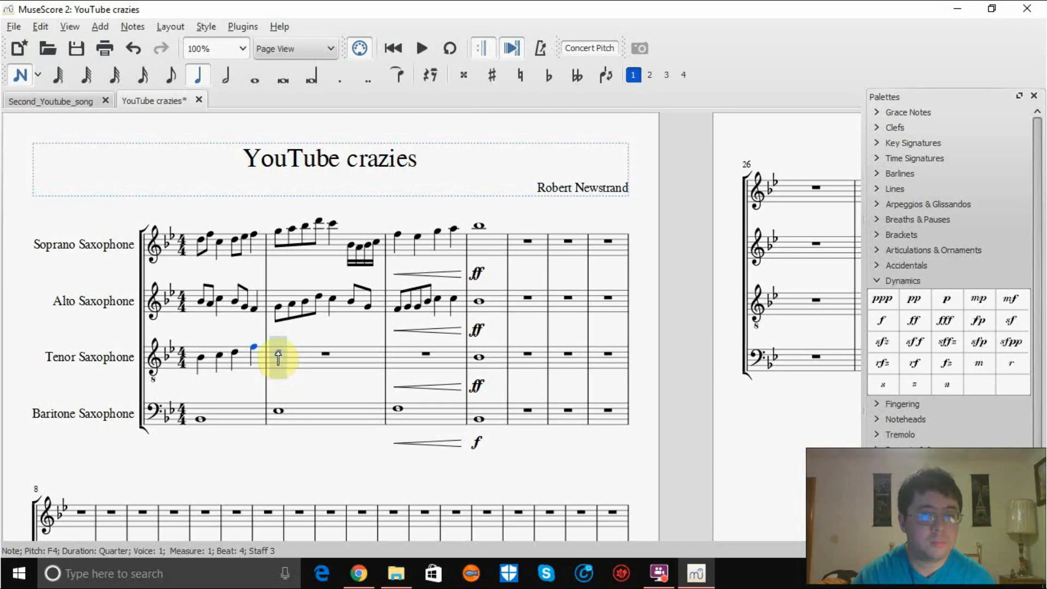
Step: Fill the Tenor Saxophone's measure 2 with quarter notes Eb4, C4, A3 and F3
{"action": "left_click", "coordinate": [277, 353]}
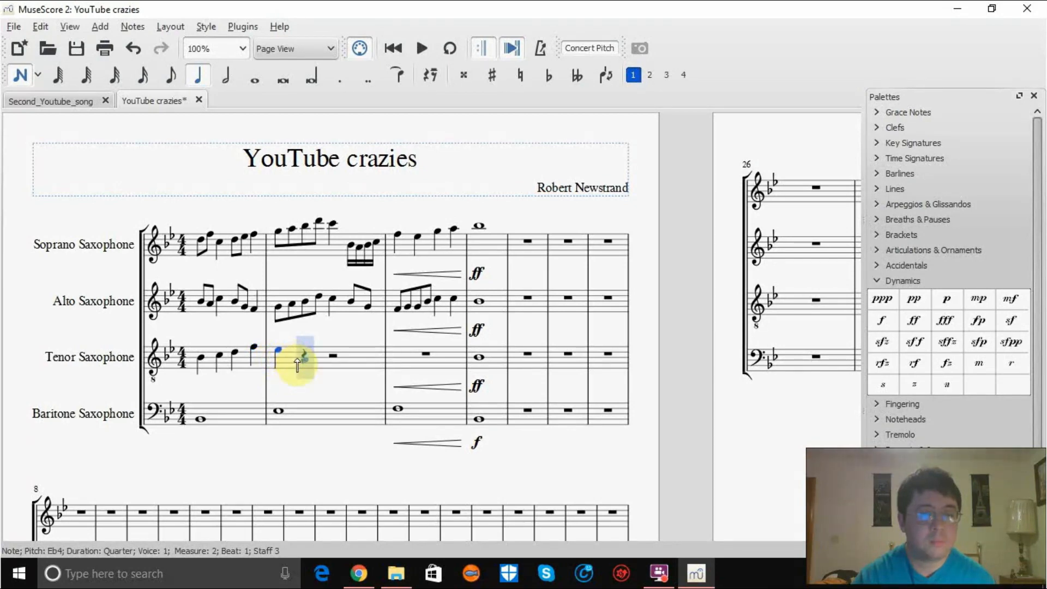
{"action": "left_click", "coordinate": [302, 359]}
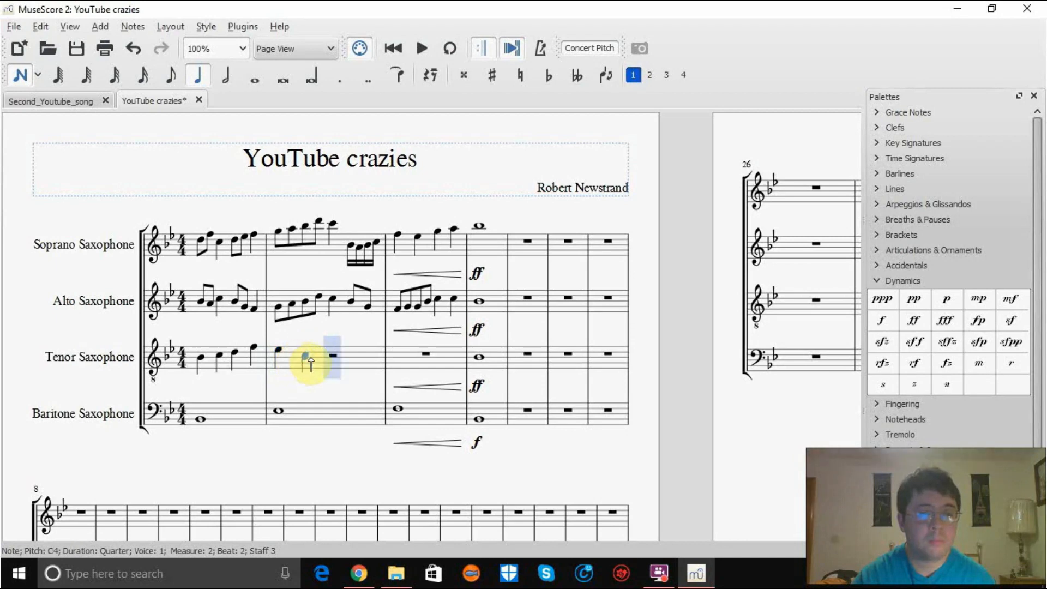
{"action": "left_click", "coordinate": [329, 362]}
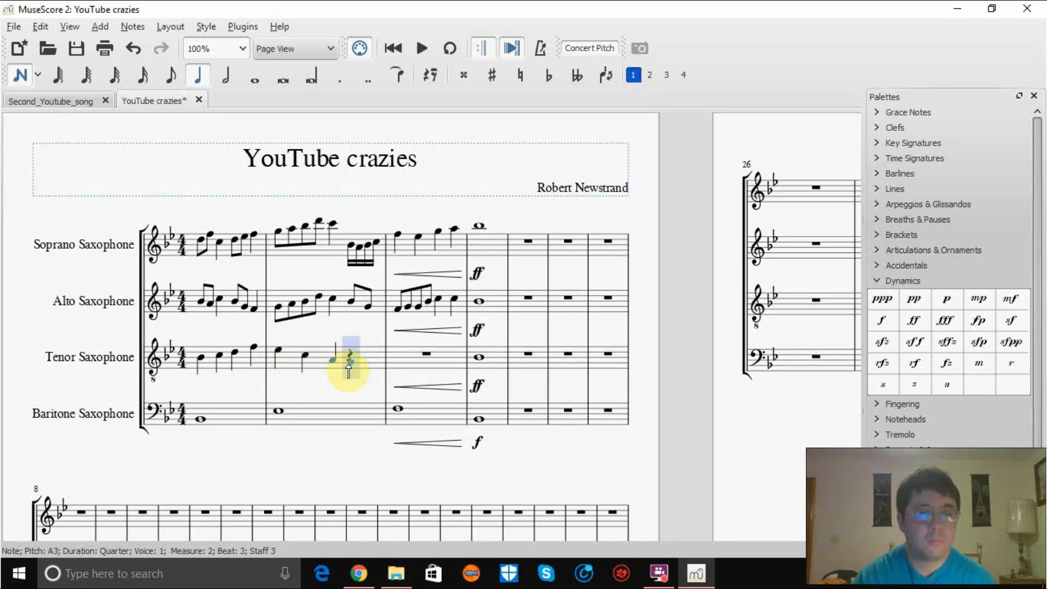
{"action": "left_click", "coordinate": [352, 365]}
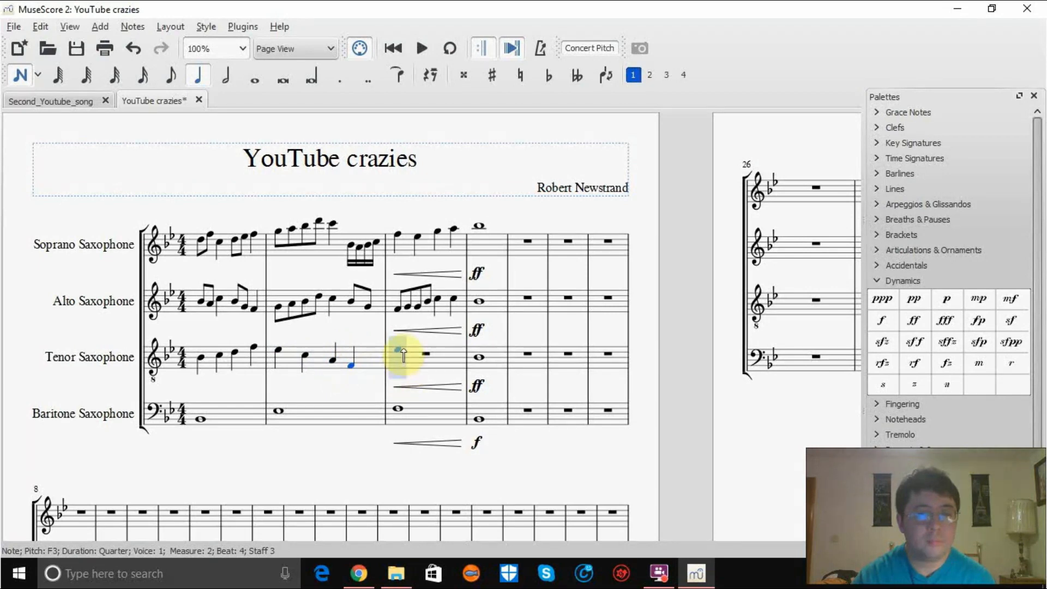
Step: Fill the Tenor Saxophone's measure 3 with a quarter F4, eighths Eb4, D4, C4 and F3, and a quarter C4
{"action": "left_click", "coordinate": [400, 349]}
{"action": "left_click", "coordinate": [170, 77]}
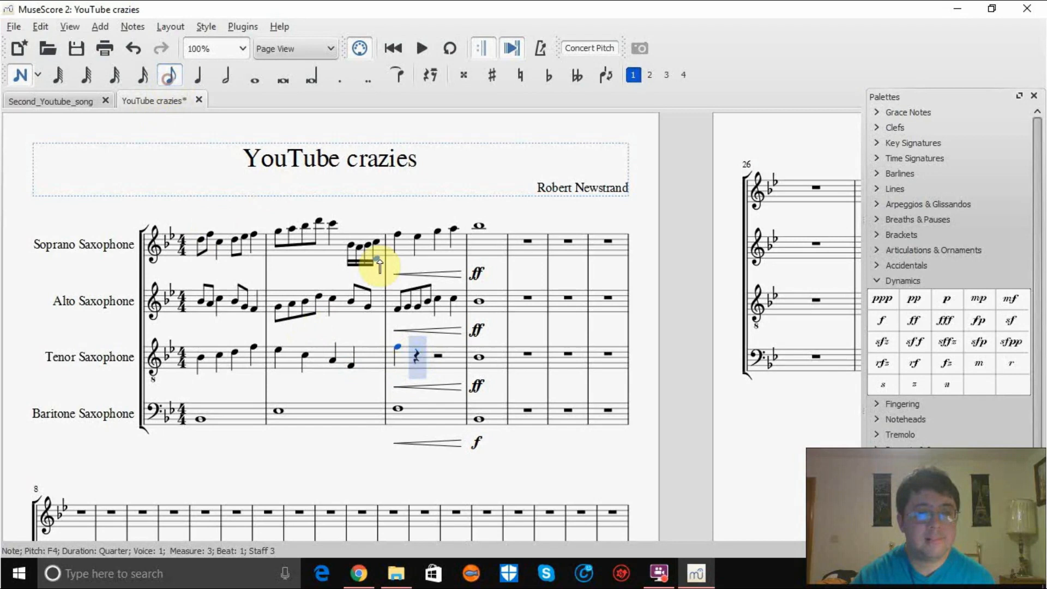
{"action": "left_click", "coordinate": [417, 354]}
{"action": "left_click", "coordinate": [428, 355]}
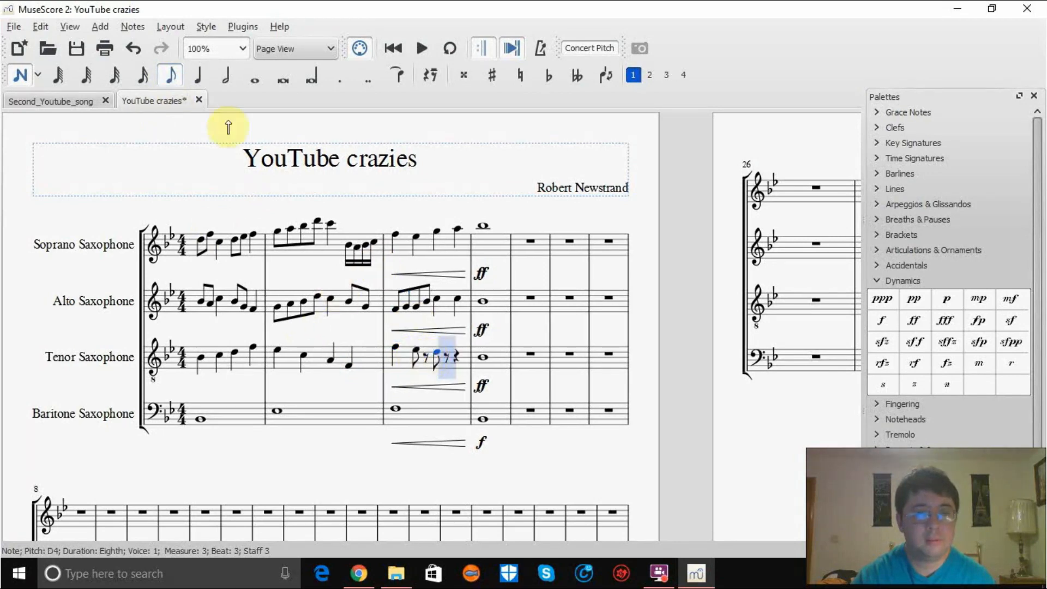
{"action": "left_click", "coordinate": [133, 49]}
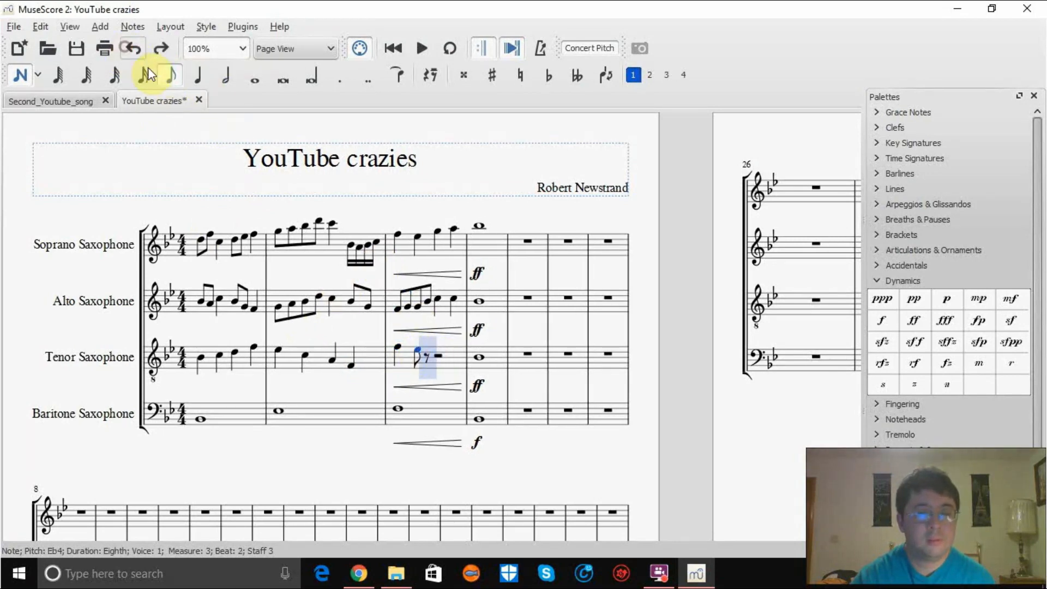
{"action": "left_click", "coordinate": [436, 352]}
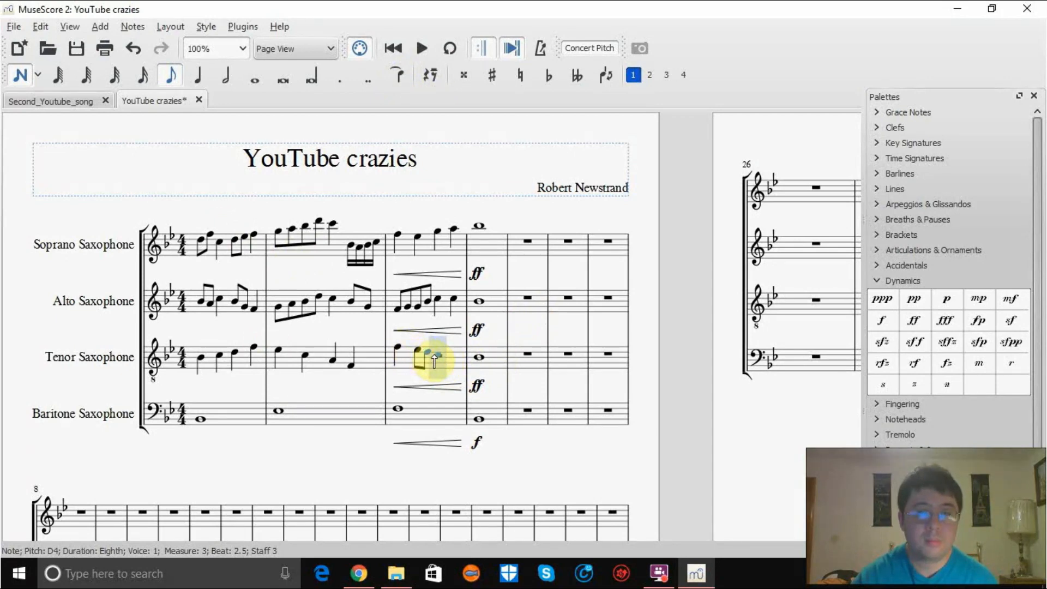
{"action": "left_click", "coordinate": [436, 358]}
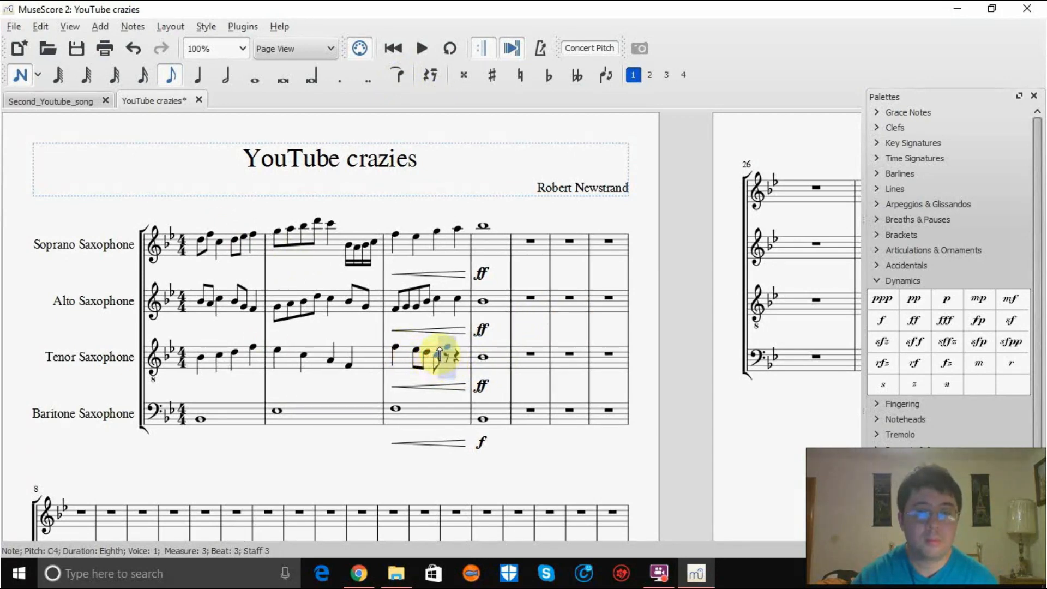
{"action": "left_click", "coordinate": [446, 365]}
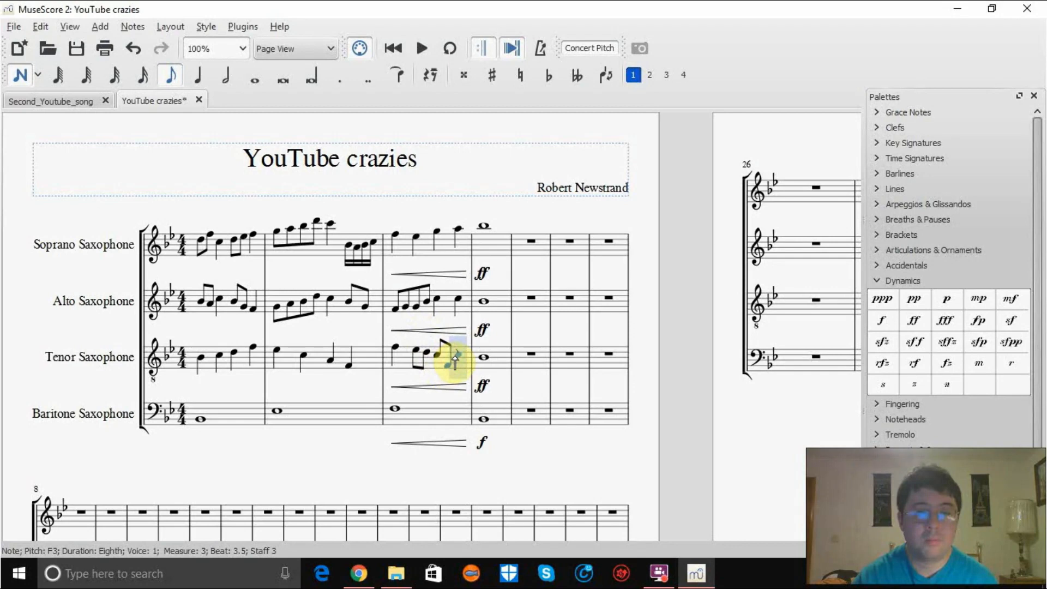
{"action": "left_click", "coordinate": [198, 76]}
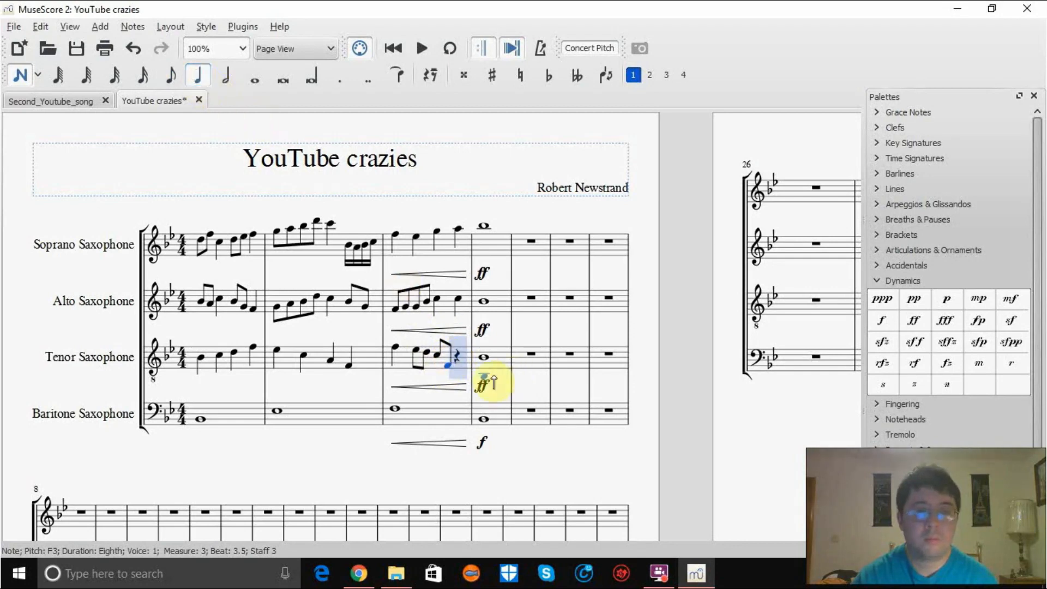
{"action": "left_click", "coordinate": [458, 355]}
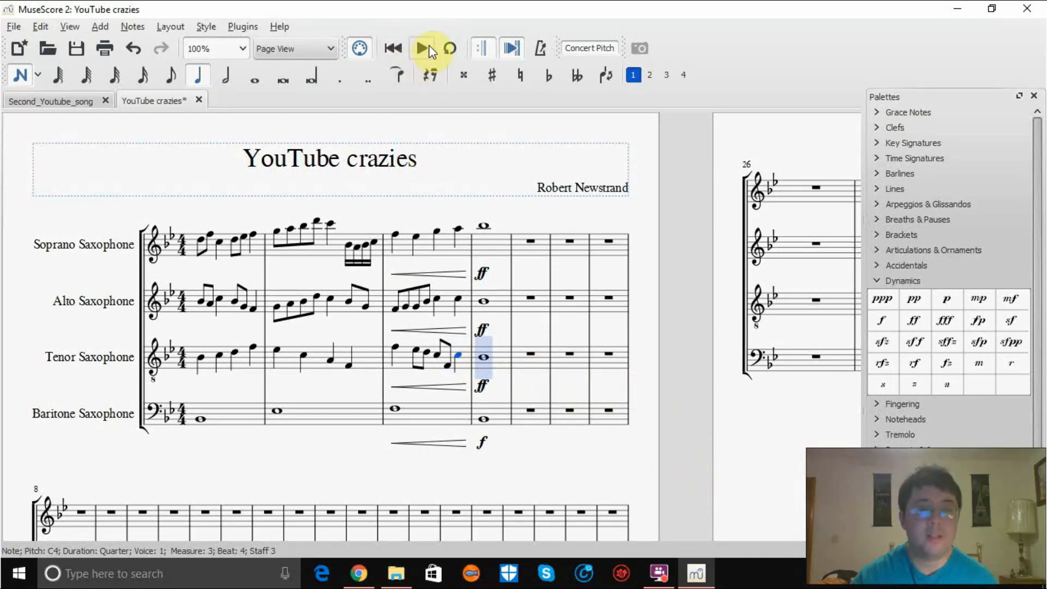
Step: Add an end repeat barline at the end of measure 4 from the Repeats & Jumps symbols
{"action": "left_click", "coordinate": [880, 280]}
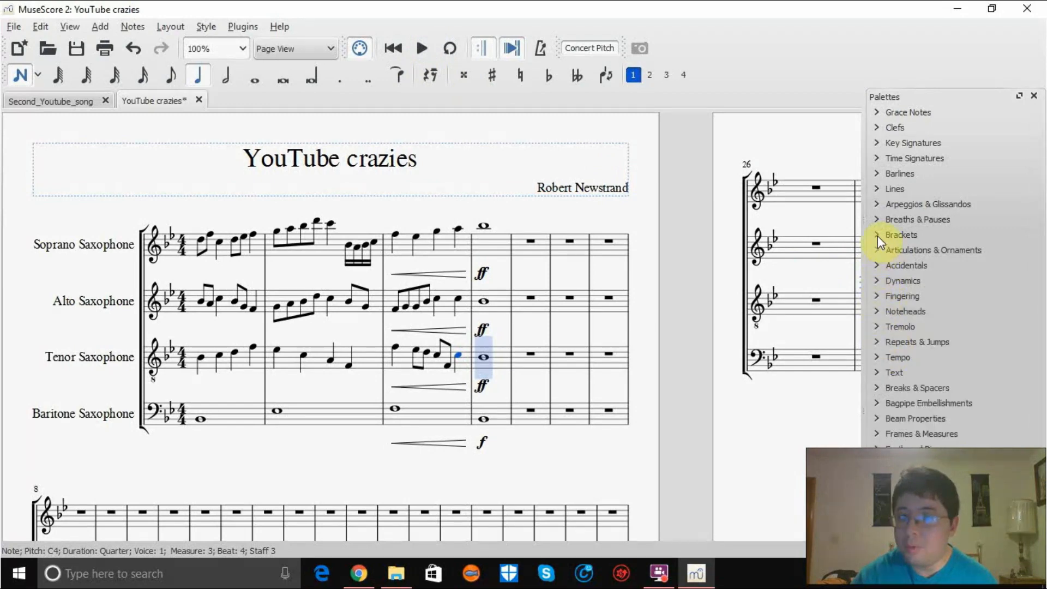
{"action": "left_click", "coordinate": [879, 340]}
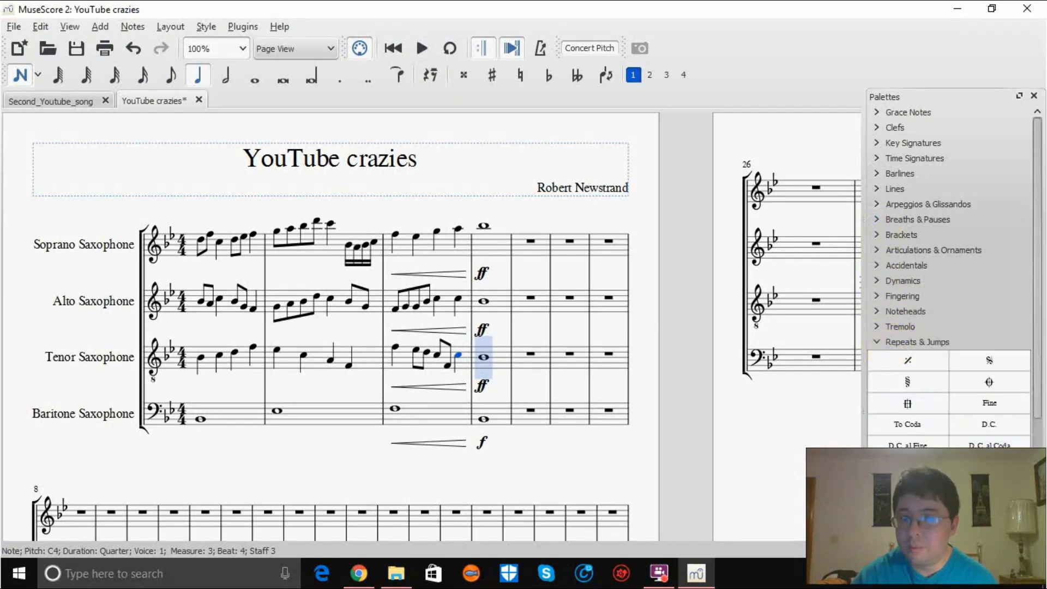
{"action": "left_click_drag", "start_coordinate": [908, 510], "coordinate": [506, 245]}
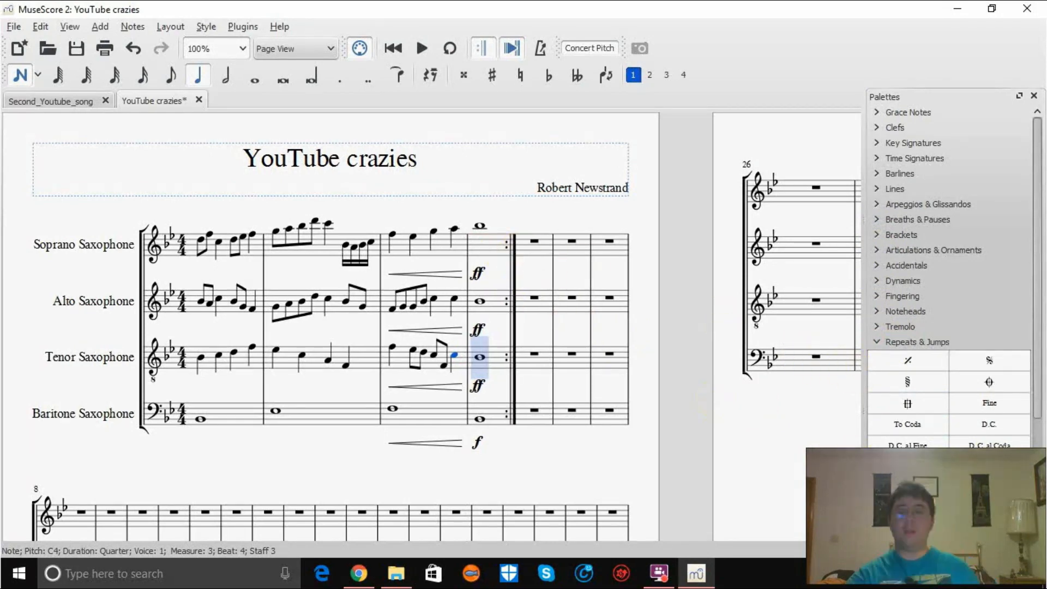
{"action": "left_click_drag", "start_coordinate": [907, 510], "coordinate": [812, 488]}
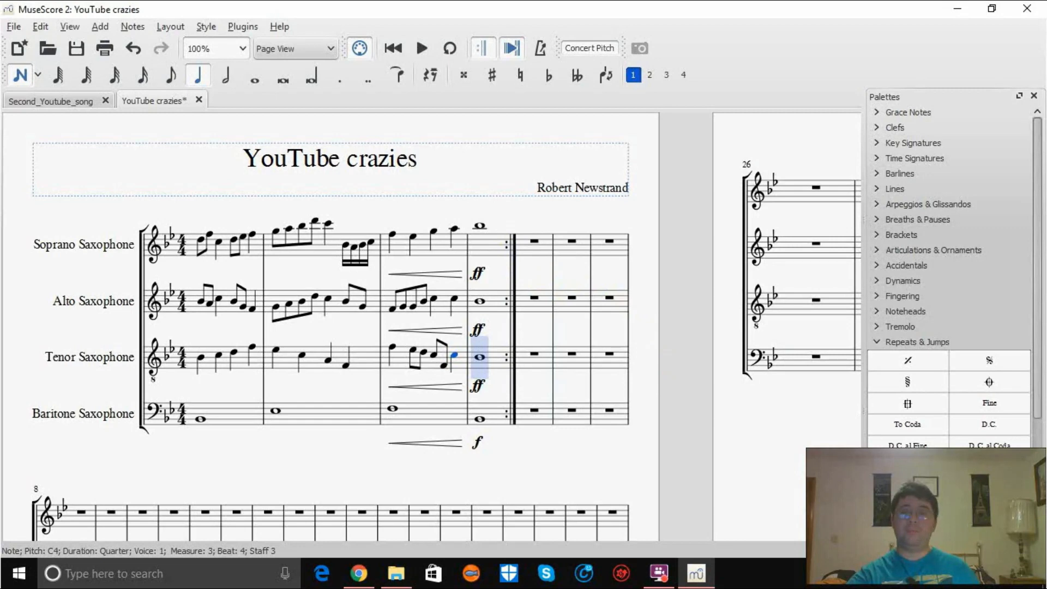
Step: Play back the quartet, stop playback, and turn off Concert Pitch so the parts are shown at written pitch
{"action": "left_click", "coordinate": [422, 51]}
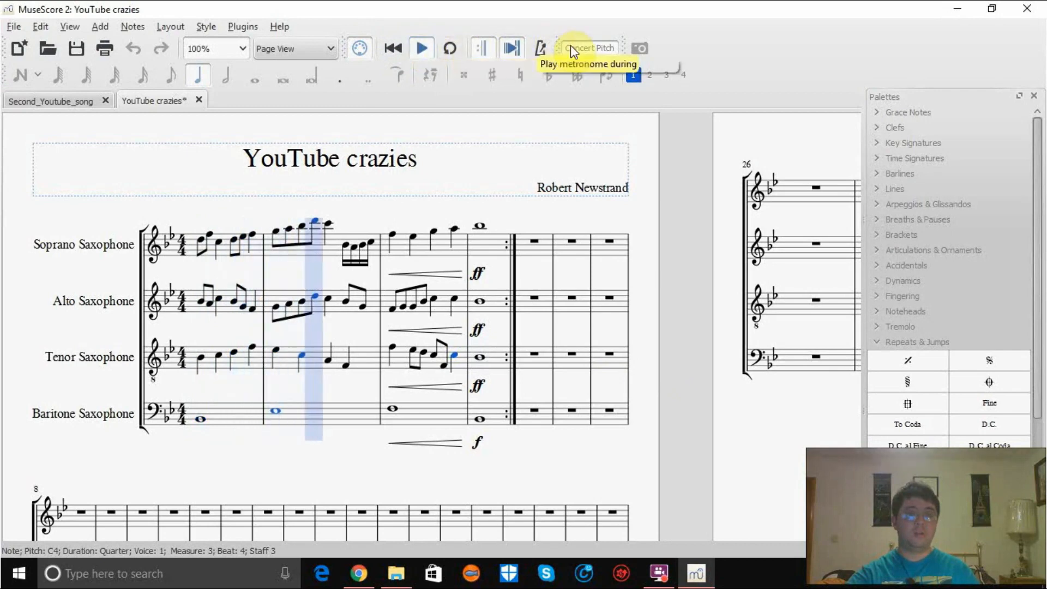
{"action": "left_click", "coordinate": [421, 47]}
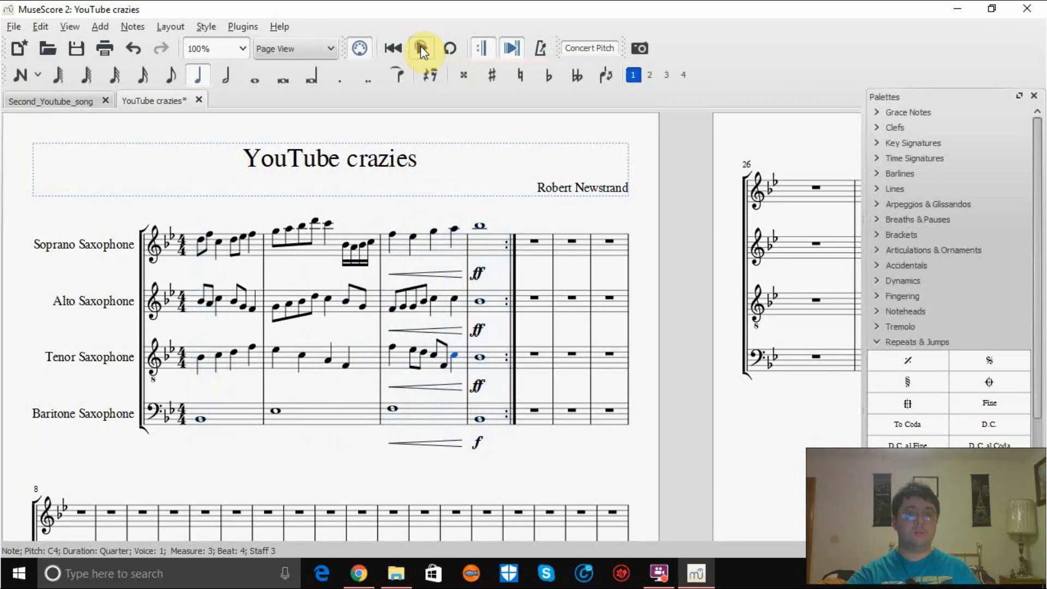
{"action": "left_click", "coordinate": [567, 49]}
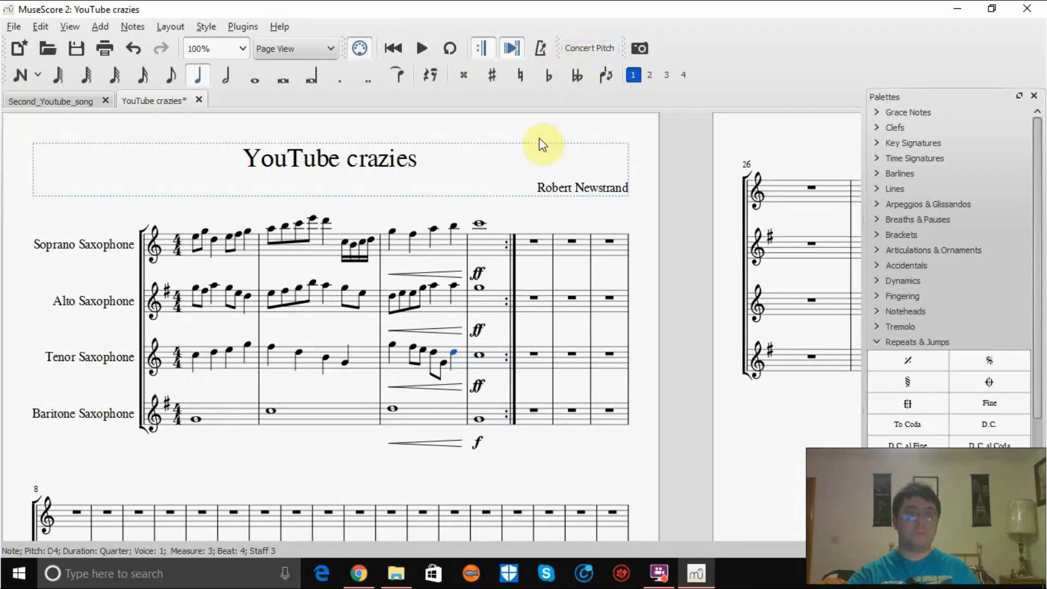
{"action": "left_click", "coordinate": [358, 48]}
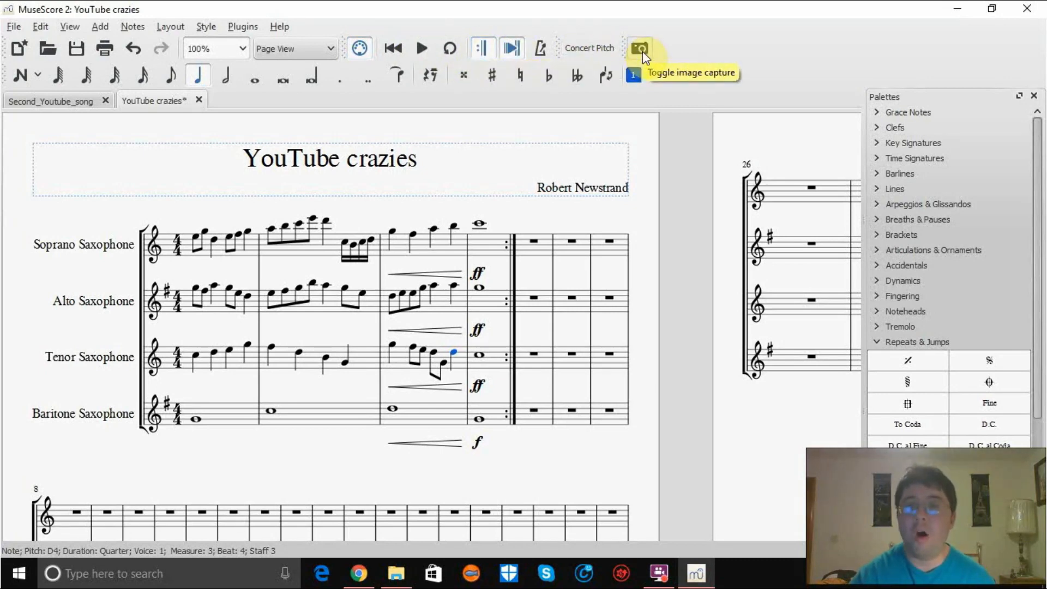
{"action": "left_click", "coordinate": [512, 48]}
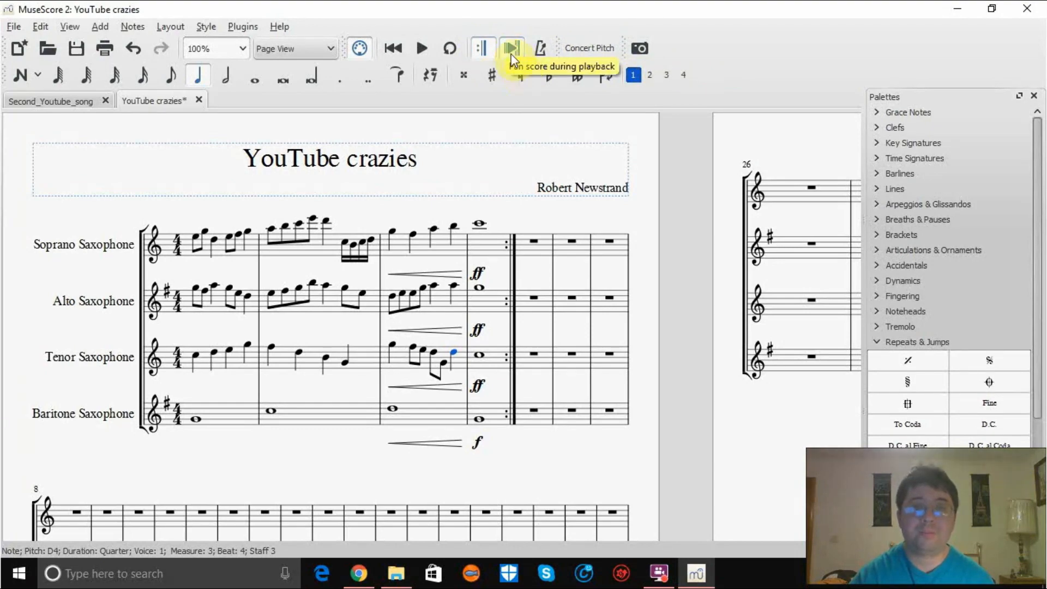
{"action": "mouse_move", "coordinate": [700, 202]}
{"action": "left_mouse_down"}
{"action": "mouse_move", "coordinate": [498, 145]}
{"action": "mouse_move", "coordinate": [592, 237]}
{"action": "mouse_move", "coordinate": [686, 217]}
{"action": "left_mouse_up"}
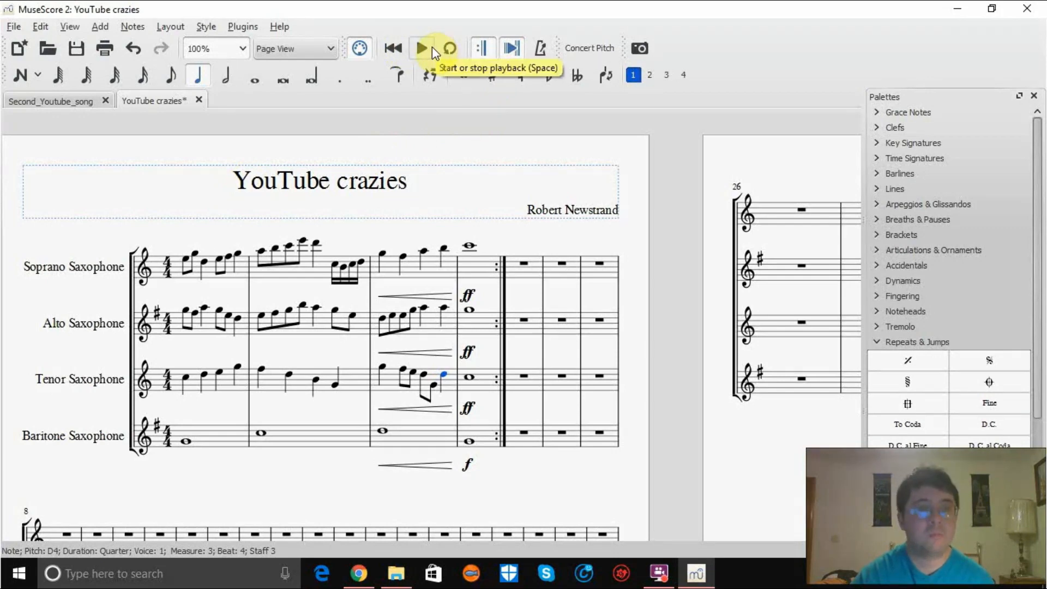
Step: View the options for transposing the score and close them without applying a transposition
{"action": "left_click", "coordinate": [130, 26]}
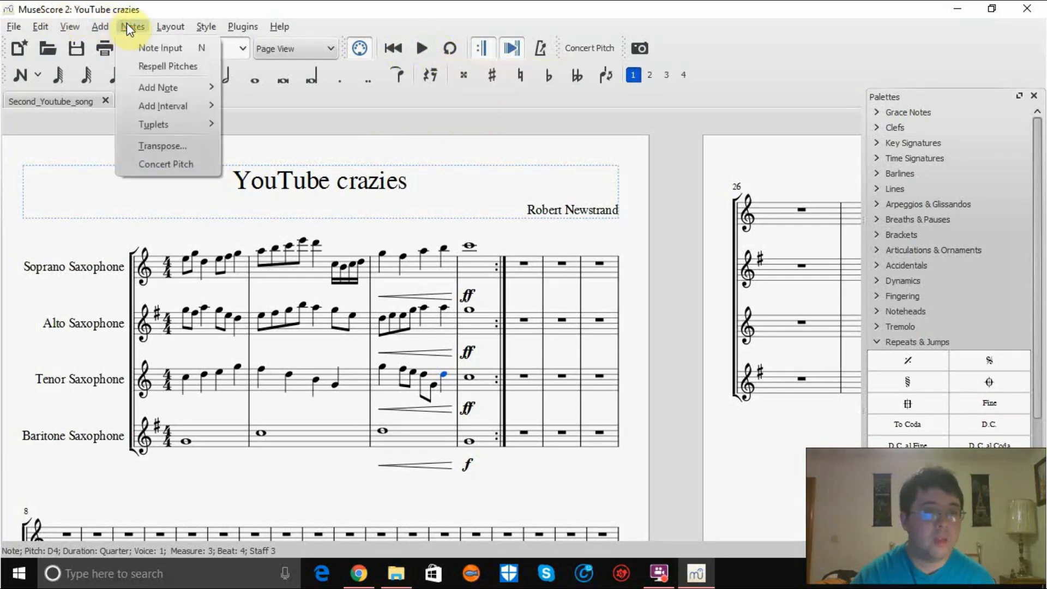
{"action": "left_click", "coordinate": [170, 150]}
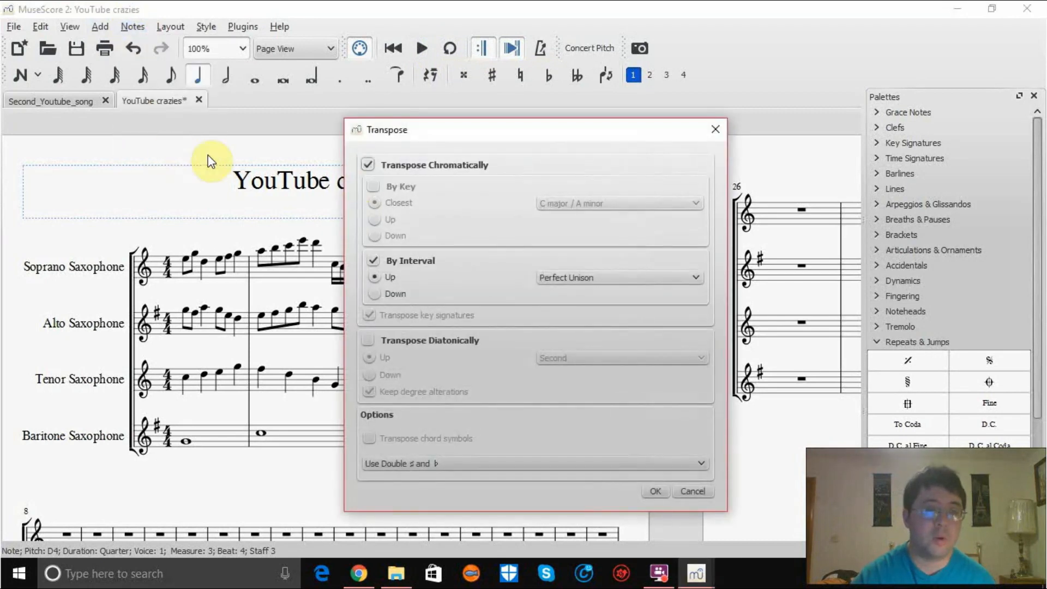
{"action": "left_click", "coordinate": [714, 130]}
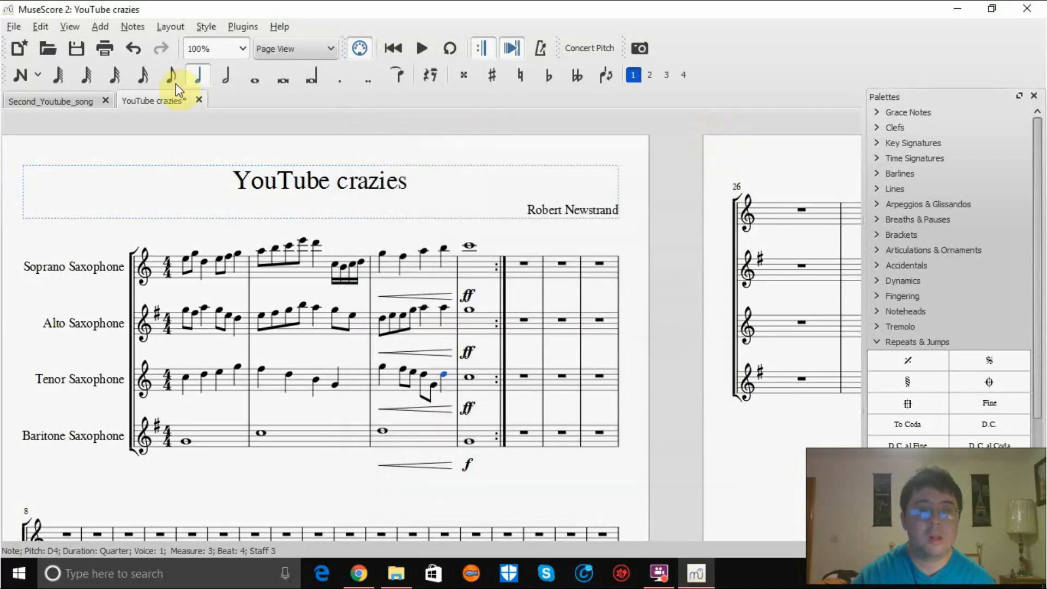
Step: Switch the score to Continuous View and return it to Page View
{"action": "left_click", "coordinate": [289, 48]}
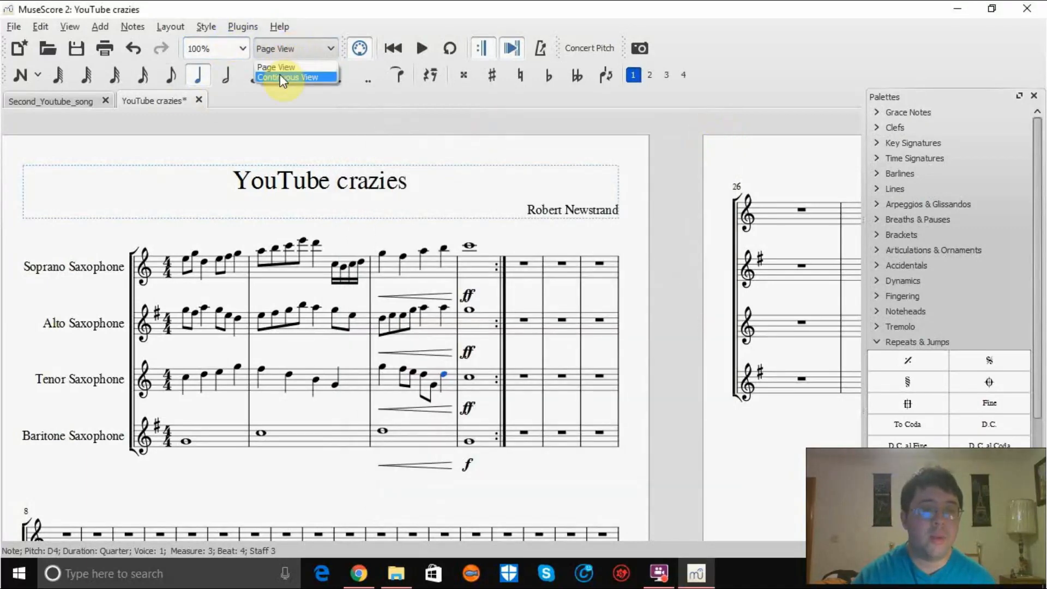
{"action": "left_click", "coordinate": [280, 74]}
{"action": "left_click", "coordinate": [283, 47]}
{"action": "left_click", "coordinate": [288, 61]}
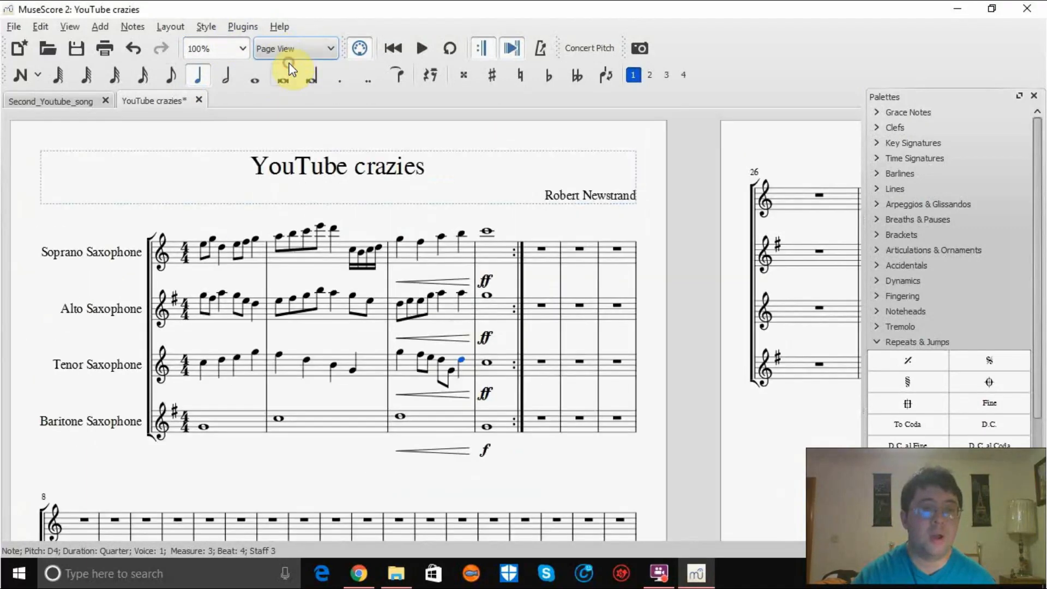
Step: Look through the commands for note intervals and tuplets, and those for adding measures, frames, text and lines
{"action": "left_click", "coordinate": [129, 29]}
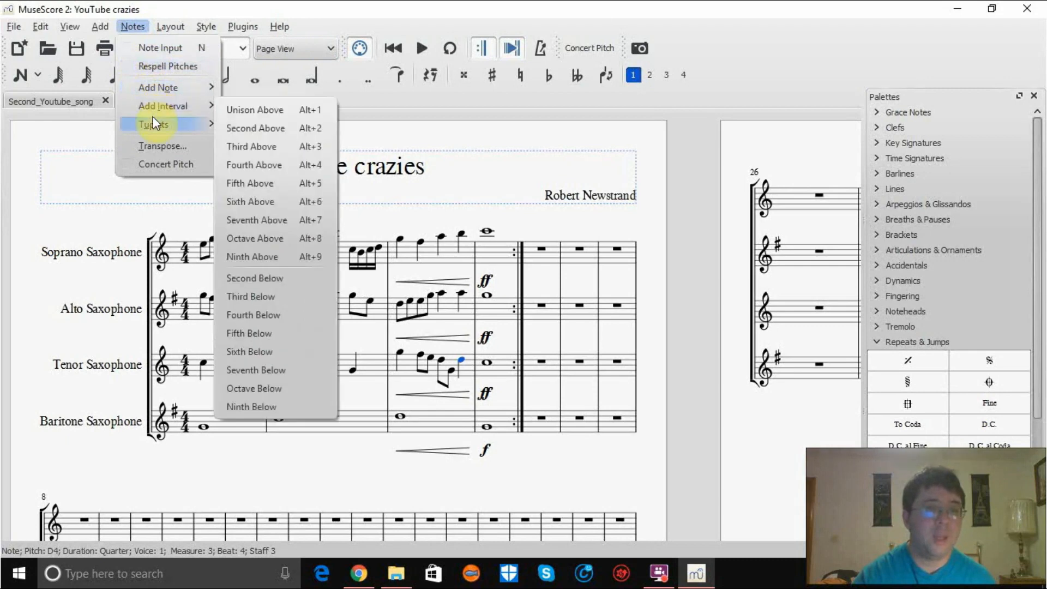
{"action": "mouse_move", "coordinate": [153, 125]}
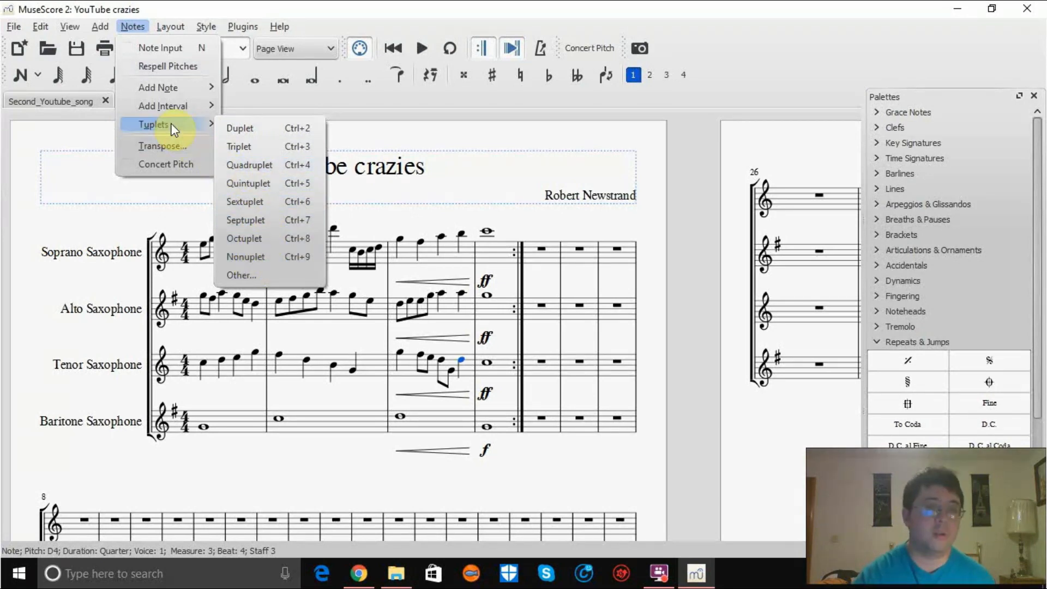
{"action": "mouse_move", "coordinate": [159, 107]}
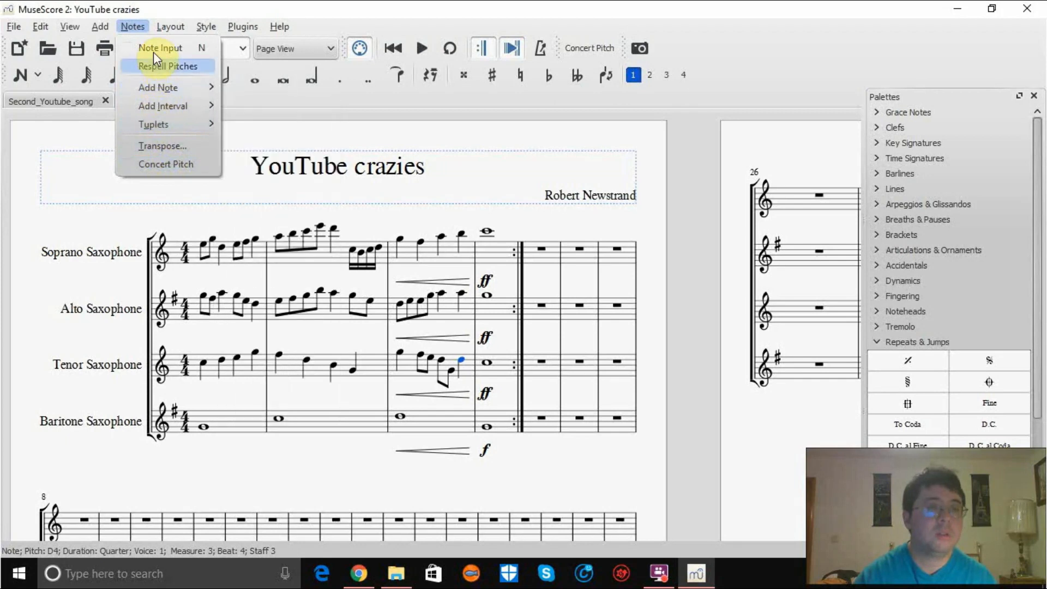
{"action": "mouse_move", "coordinate": [97, 22]}
{"action": "mouse_move", "coordinate": [105, 43]}
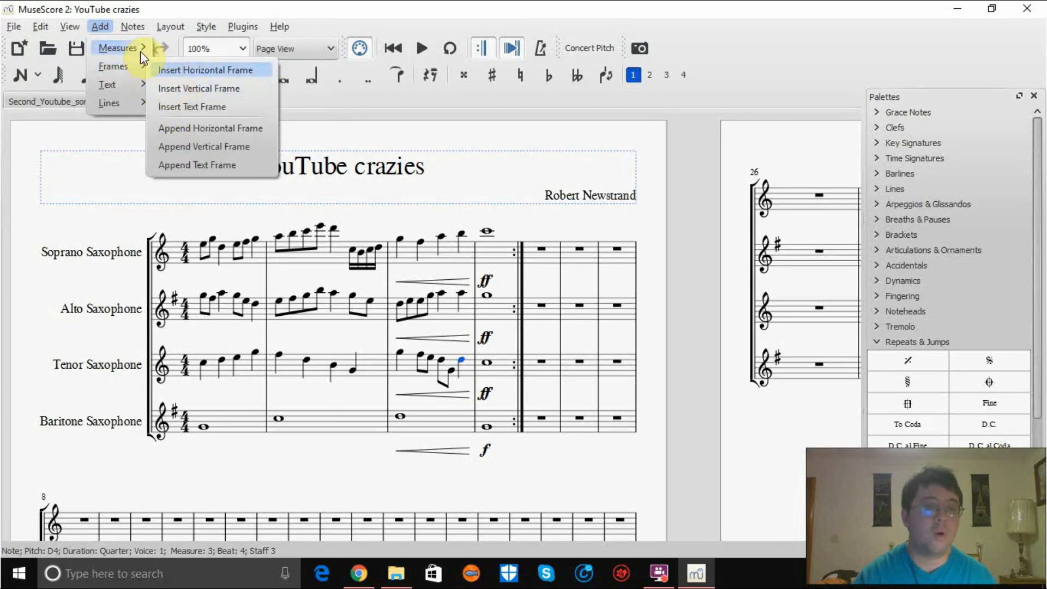
{"action": "mouse_move", "coordinate": [140, 50]}
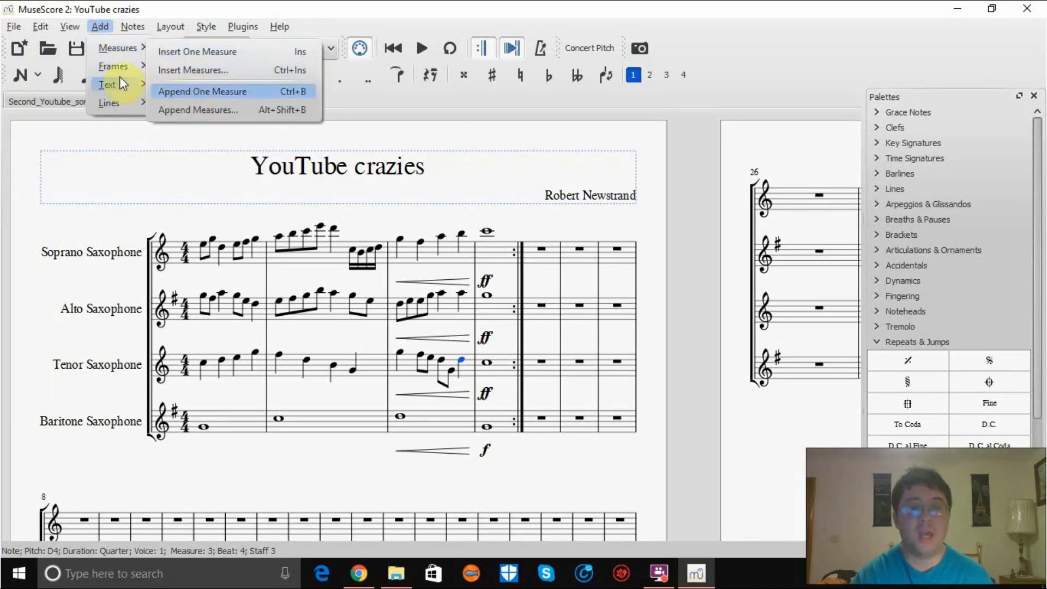
{"action": "mouse_move", "coordinate": [116, 85]}
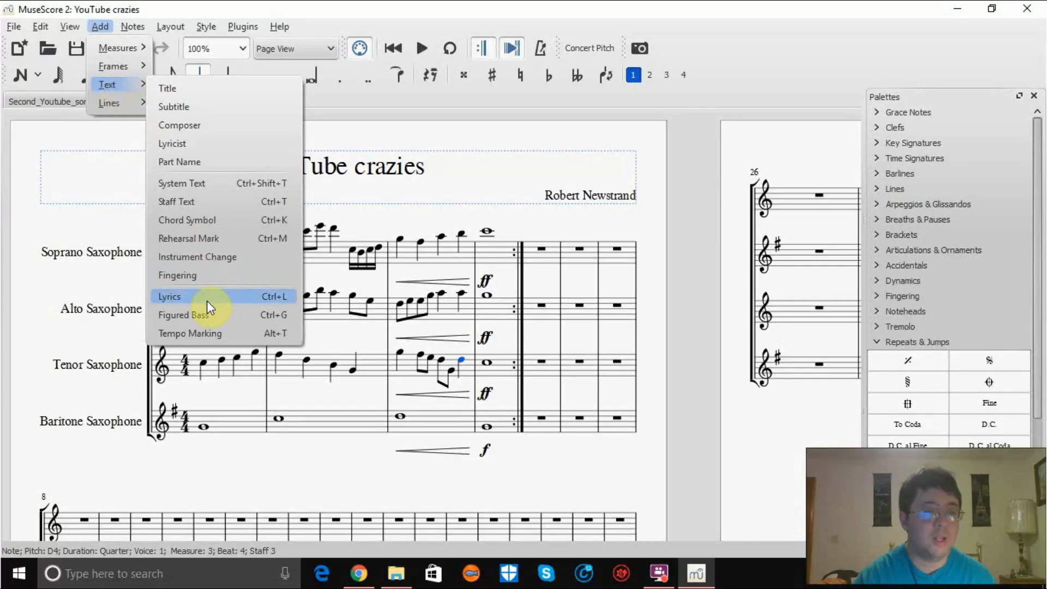
{"action": "mouse_move", "coordinate": [107, 105]}
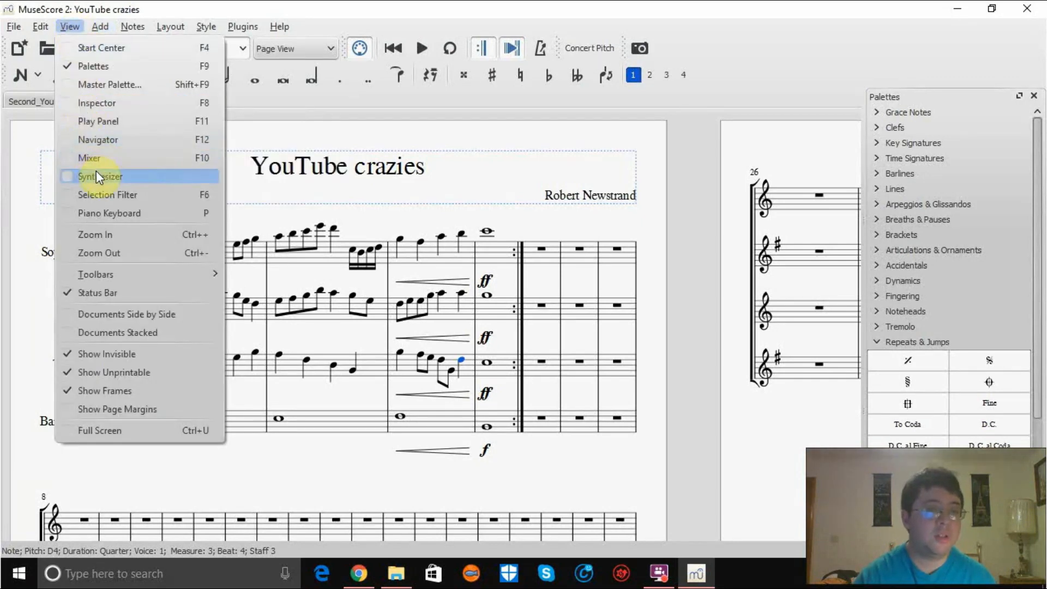
Step: Open the Synthesizer, review its Master Effects, Tuning and Fluid settings, and close it without changing anything
{"action": "left_click", "coordinate": [96, 172]}
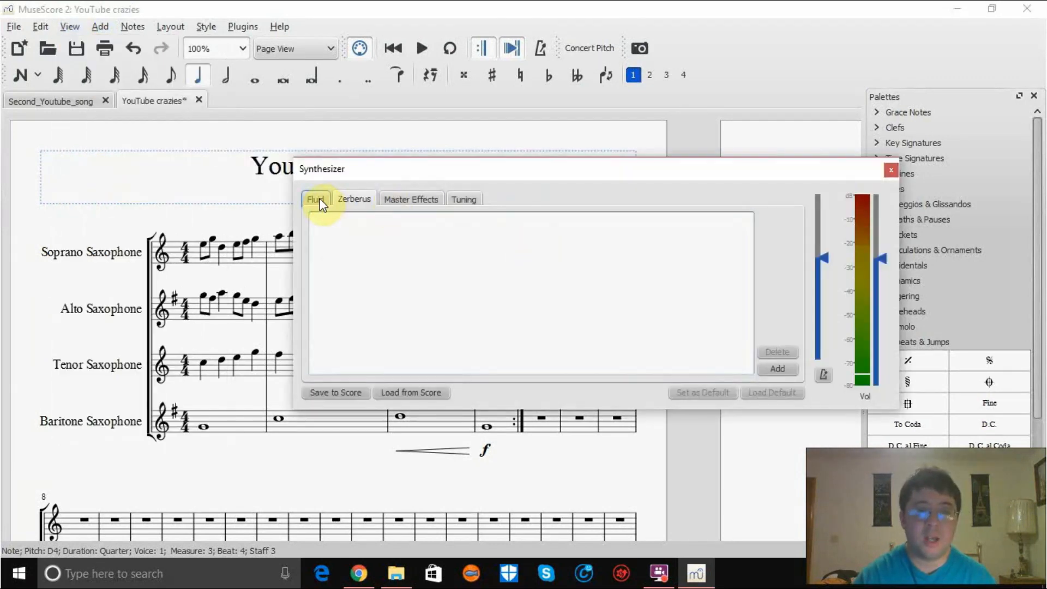
{"action": "left_click", "coordinate": [415, 200]}
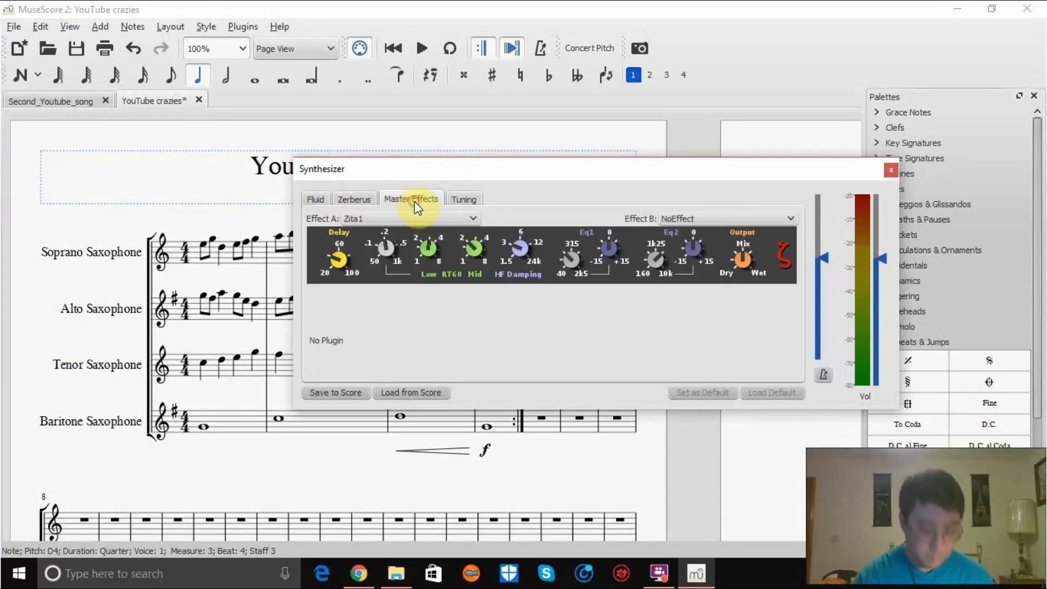
{"action": "left_click", "coordinate": [464, 200]}
{"action": "left_click", "coordinate": [423, 200]}
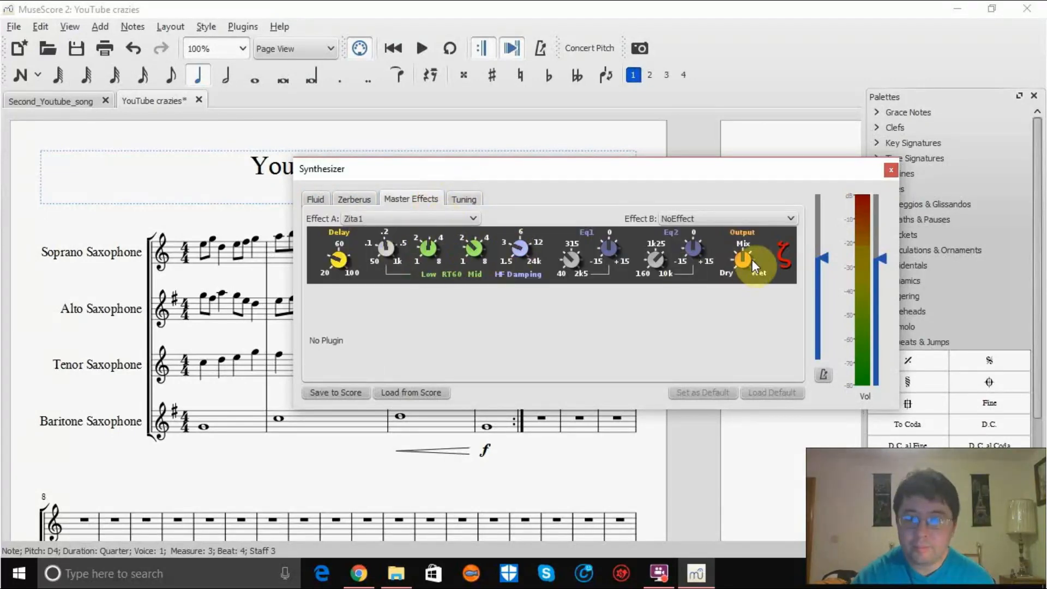
{"action": "left_click", "coordinate": [420, 220]}
{"action": "left_click", "coordinate": [421, 220]}
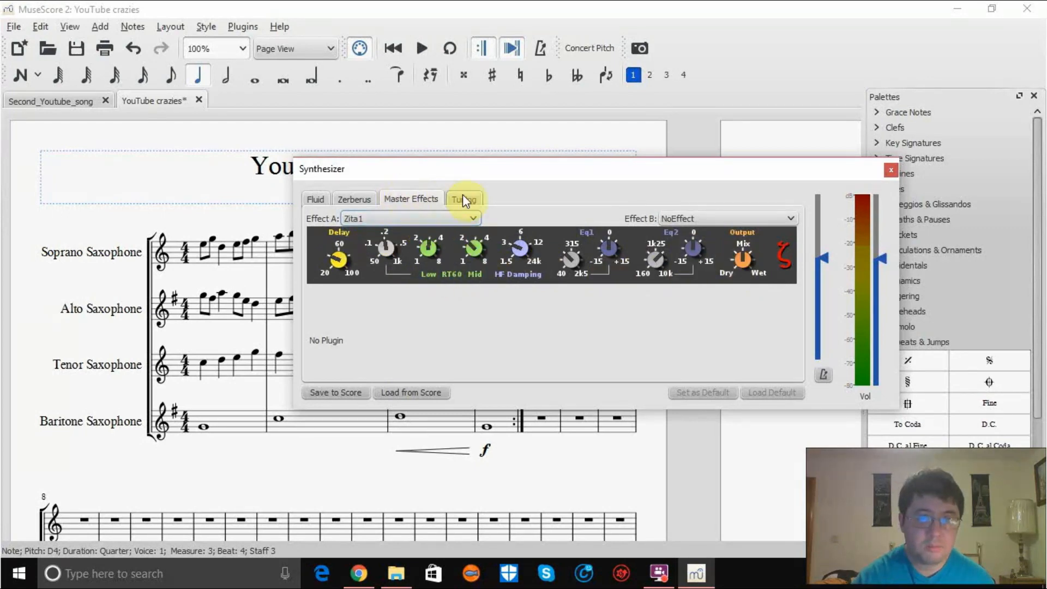
{"action": "left_click", "coordinate": [464, 200]}
{"action": "left_click", "coordinate": [315, 197]}
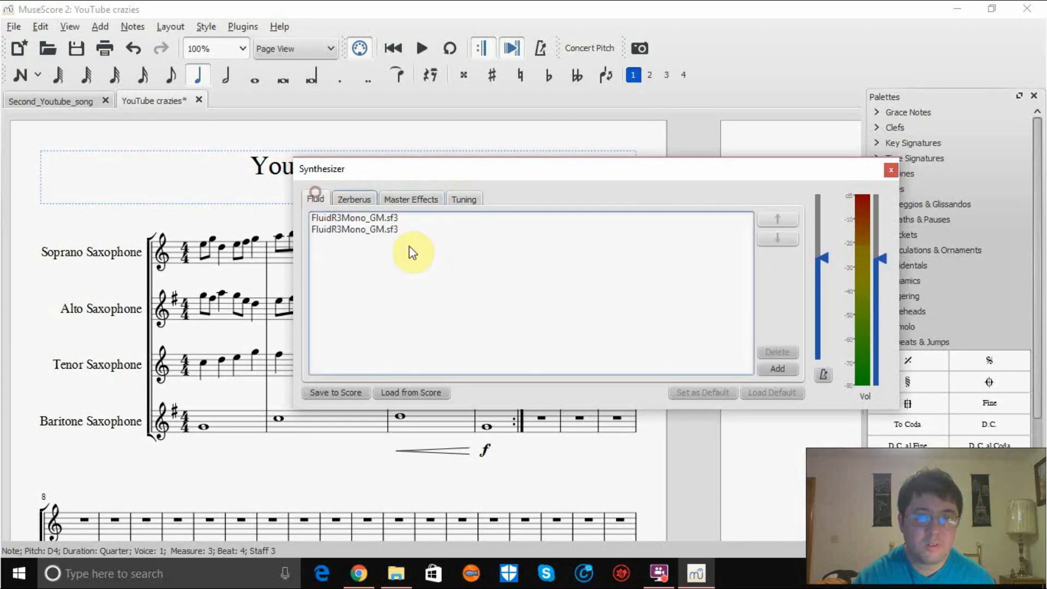
{"action": "left_click", "coordinate": [890, 171]}
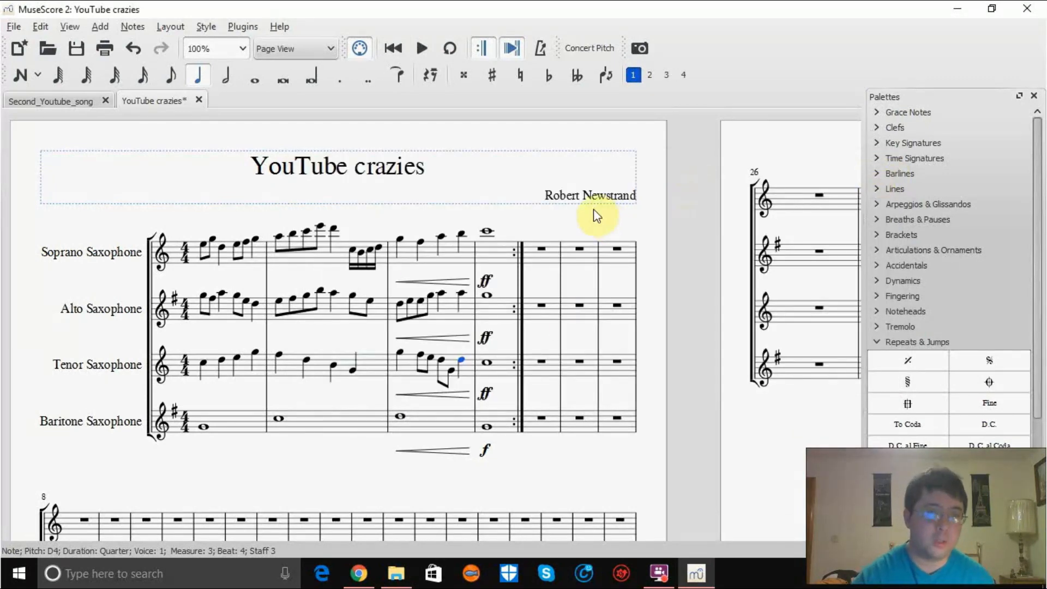
{"action": "left_click", "coordinate": [171, 23]}
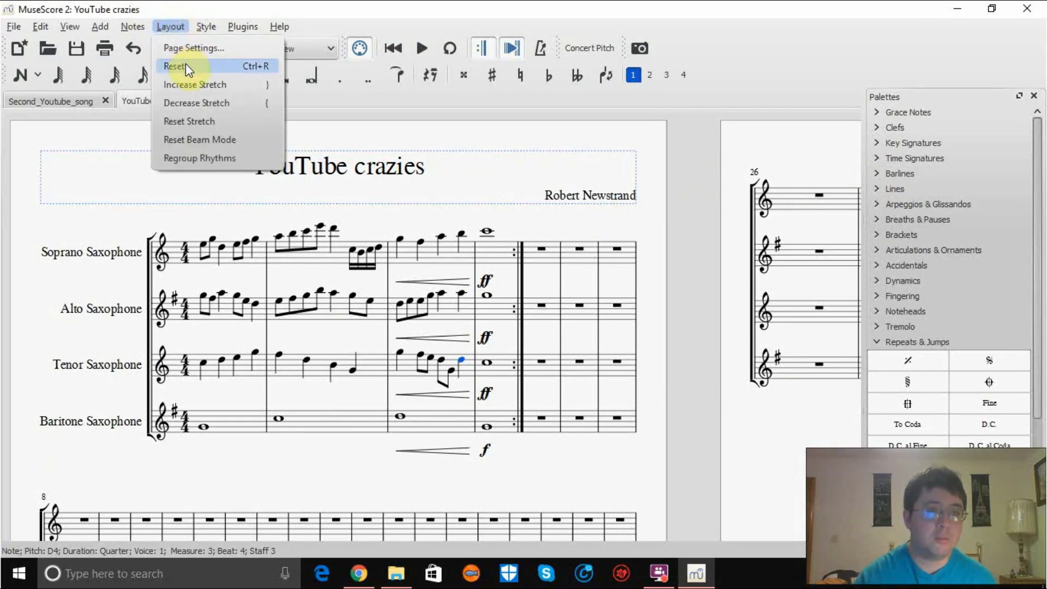
{"action": "mouse_move", "coordinate": [229, 28]}
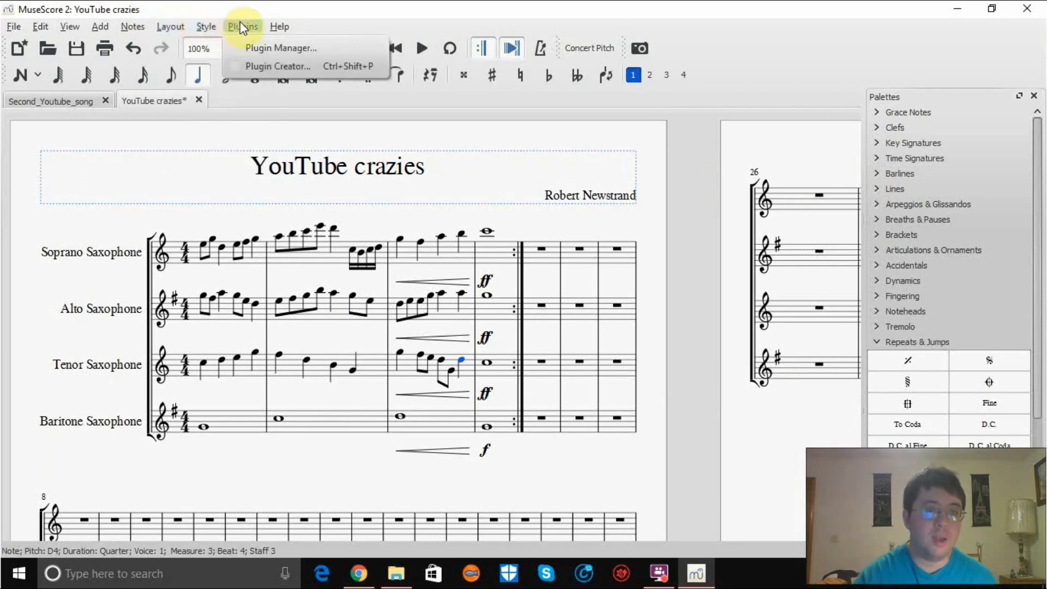
{"action": "mouse_move", "coordinate": [170, 26]}
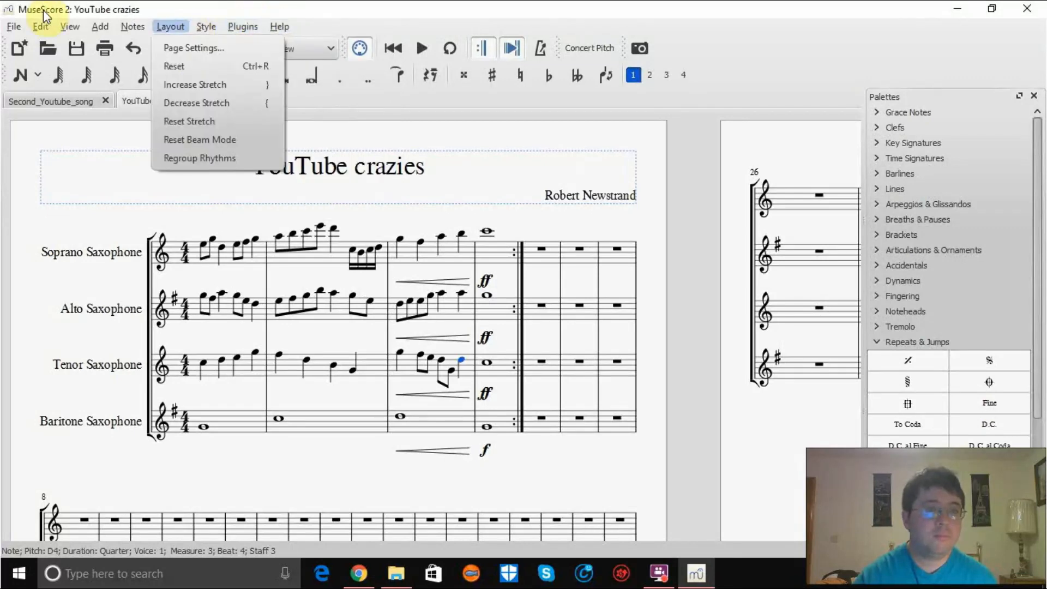
{"action": "mouse_move", "coordinate": [14, 27]}
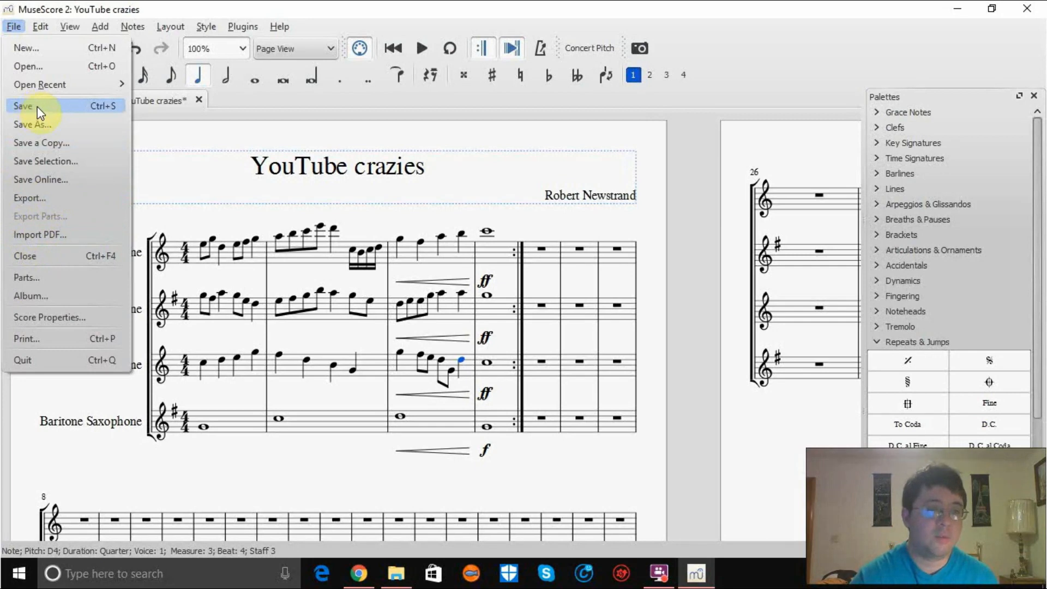
{"action": "mouse_move", "coordinate": [45, 28]}
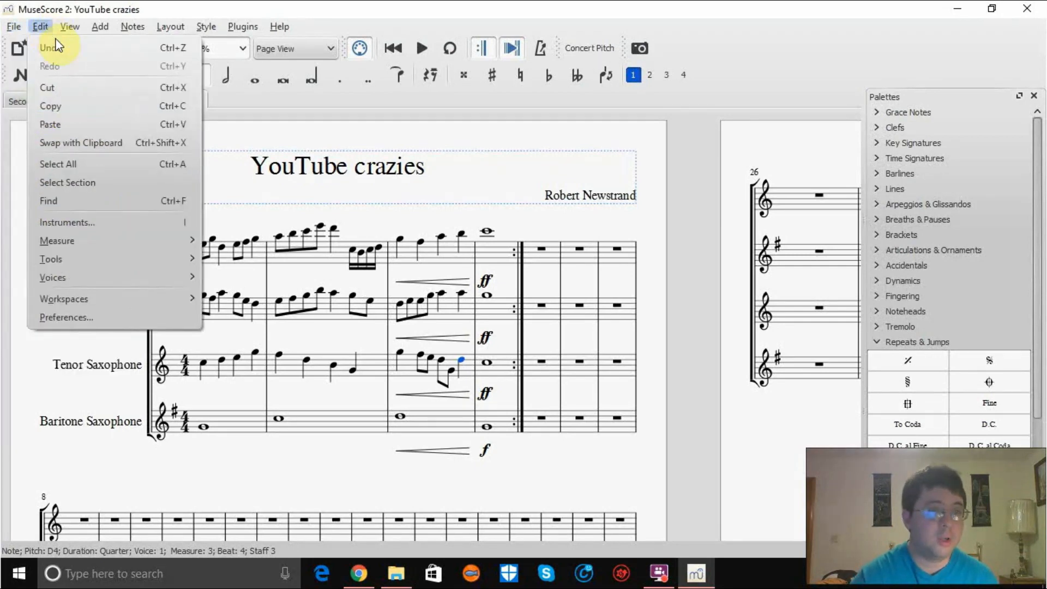
{"action": "mouse_move", "coordinate": [101, 278]}
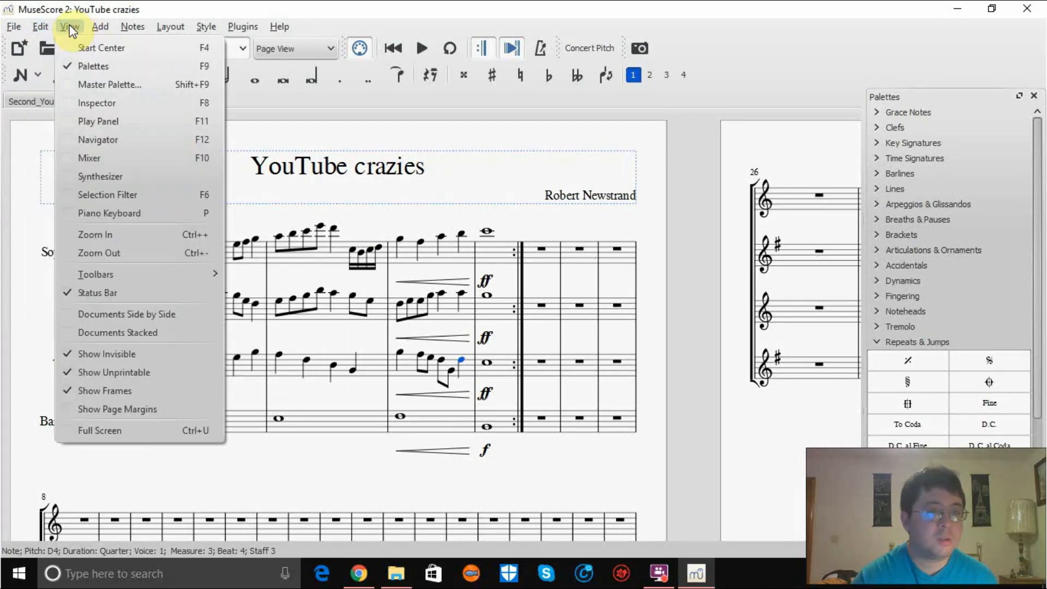
Step: Raise the reverb slightly for the Soprano, Alto, Tenor and Baritone Saxophones in the Mixer, and close it
{"action": "left_click", "coordinate": [100, 159]}
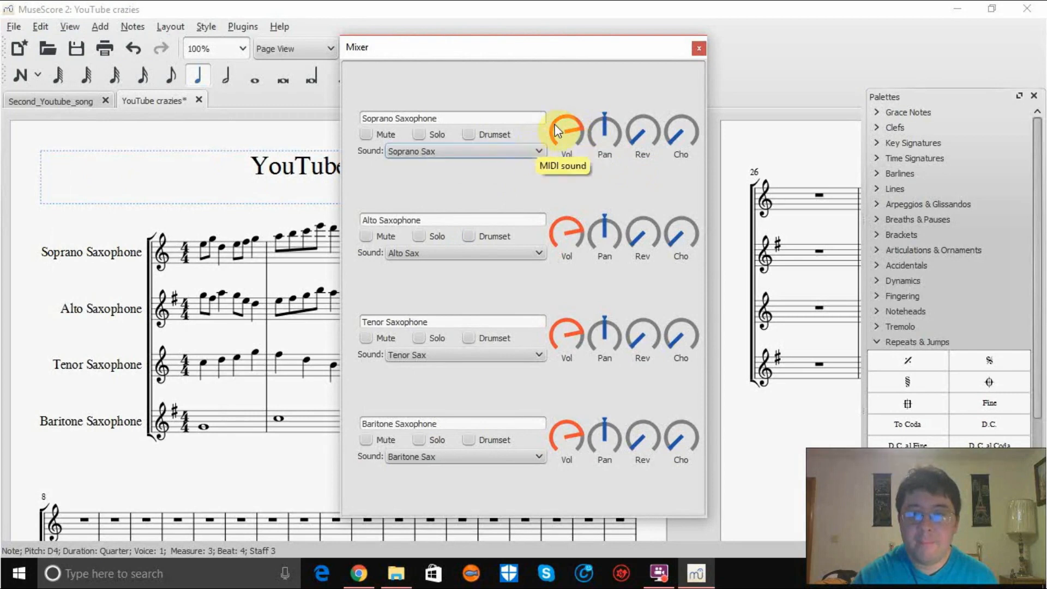
{"action": "left_click", "coordinate": [629, 133]}
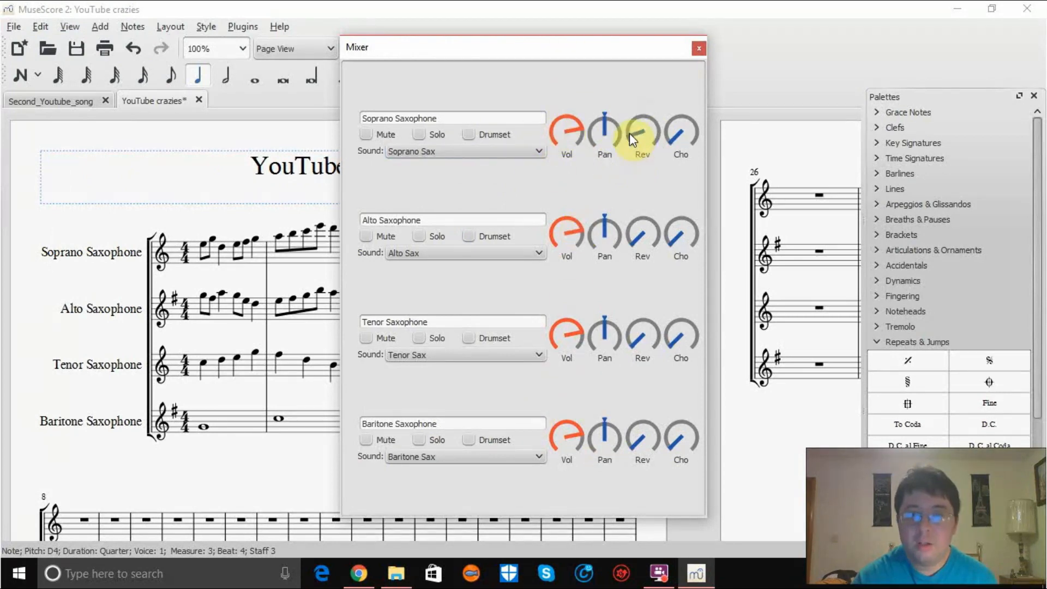
{"action": "left_click", "coordinate": [632, 235]}
{"action": "left_click", "coordinate": [633, 337]}
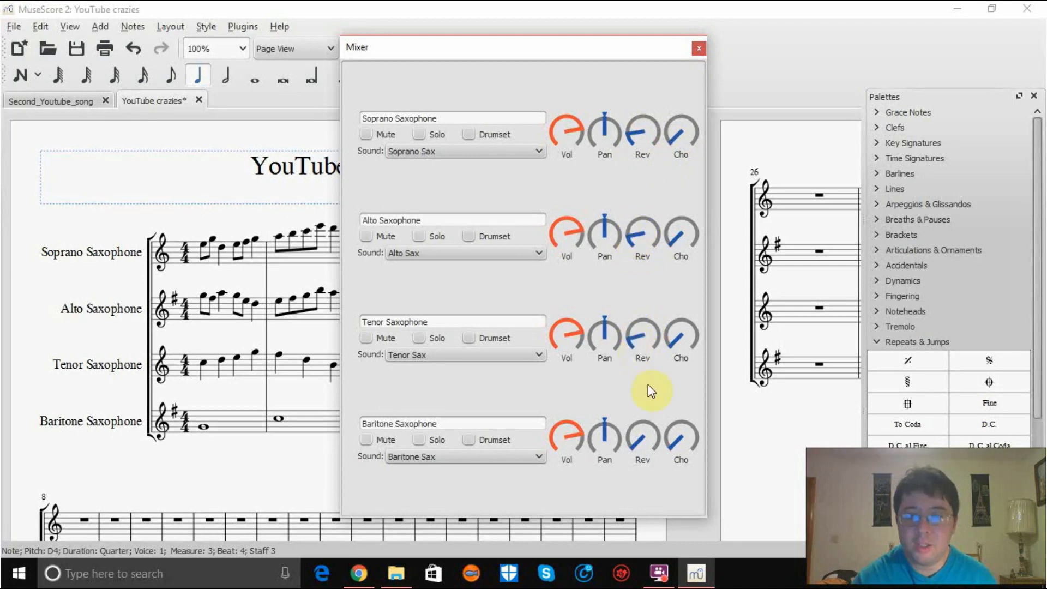
{"action": "left_click", "coordinate": [633, 443]}
{"action": "left_click", "coordinate": [699, 48]}
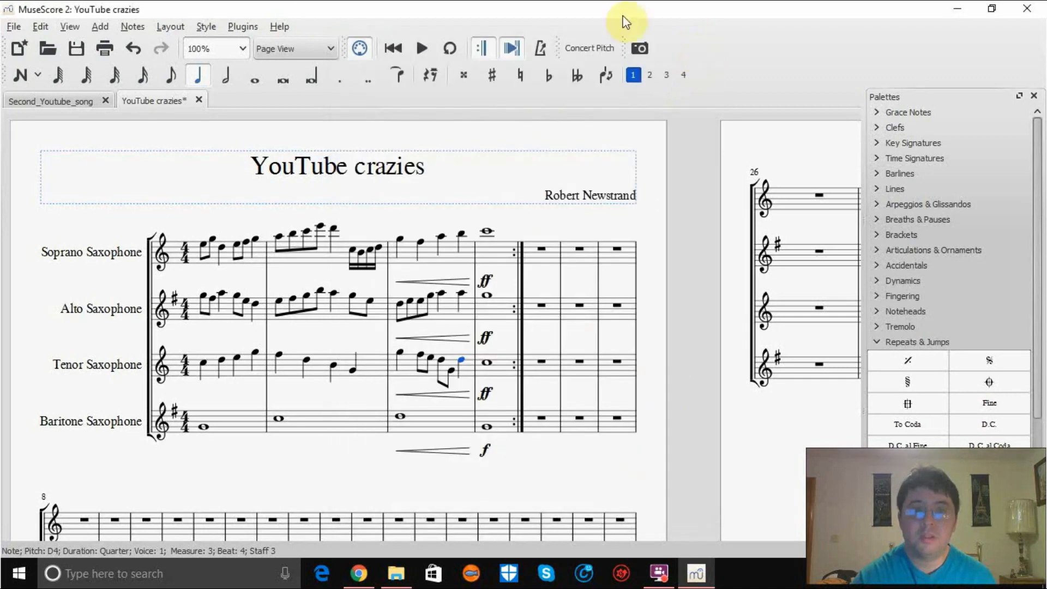
Step: Save the score in the Documents folder as the MuseScore file YouTube_crazies.mscz
{"action": "left_click", "coordinate": [233, 32]}
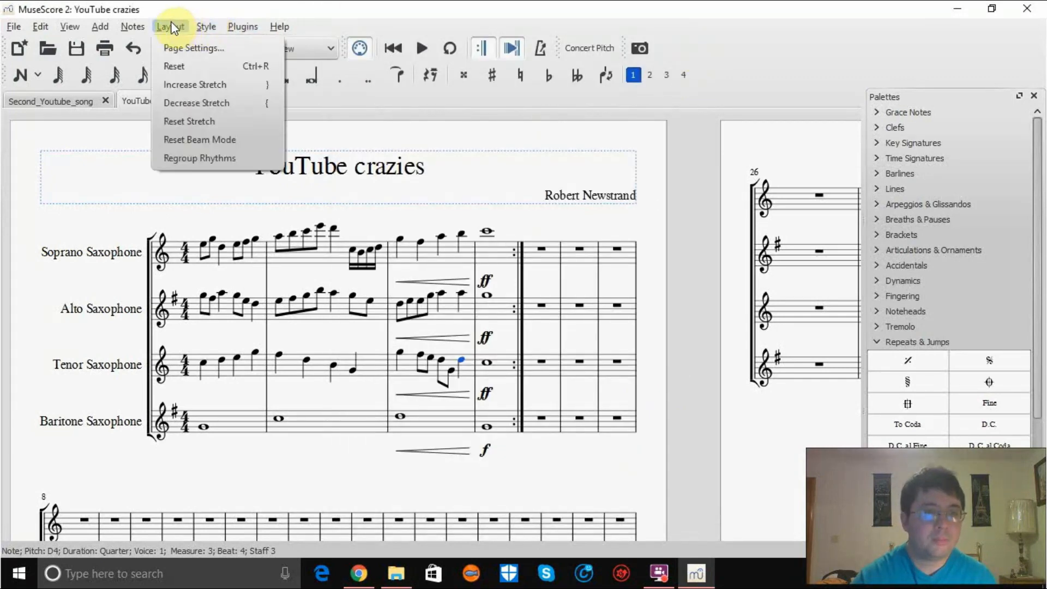
{"action": "left_click", "coordinate": [755, 44]}
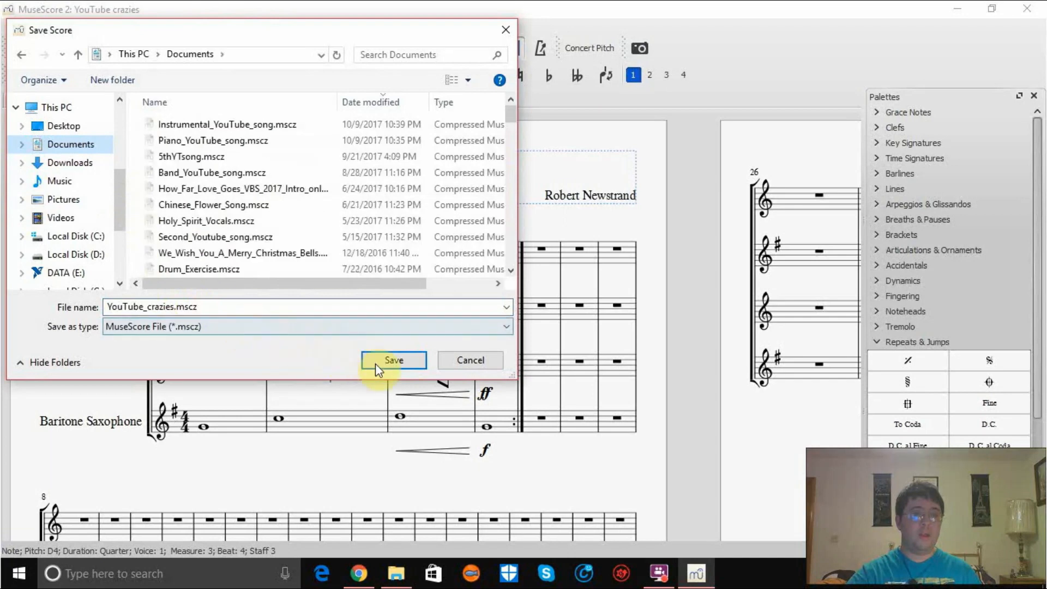
{"action": "left_click", "coordinate": [378, 363]}
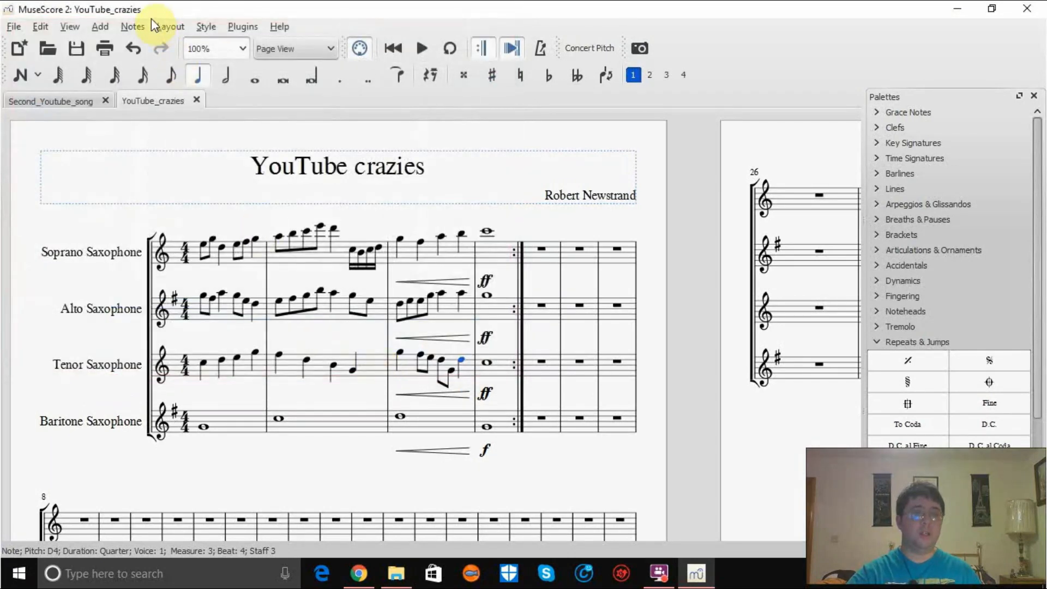
{"action": "left_click", "coordinate": [133, 26]}
{"action": "left_click", "coordinate": [133, 29]}
{"action": "left_click", "coordinate": [361, 50]}
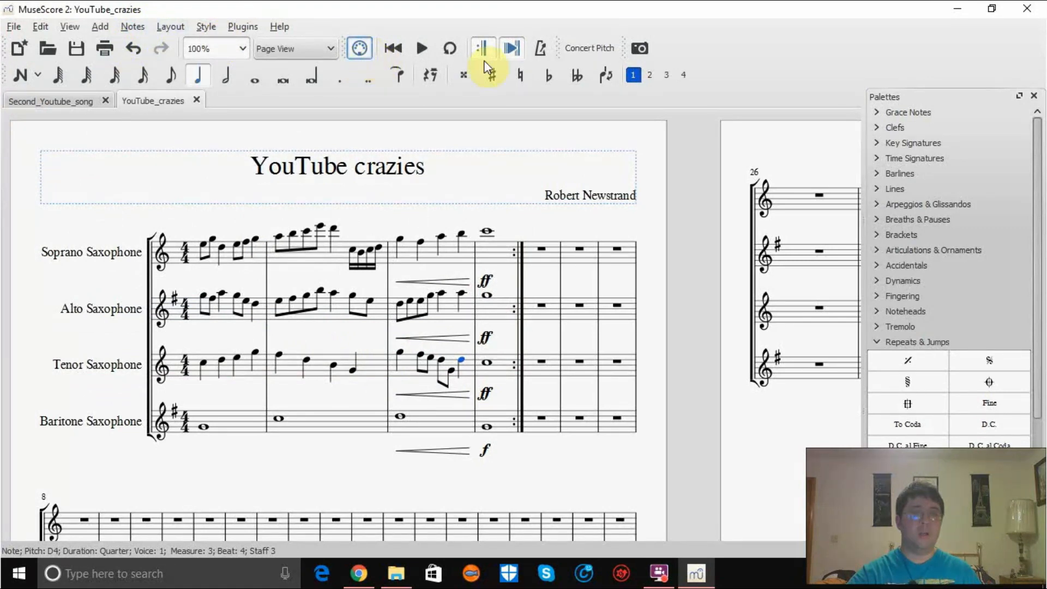